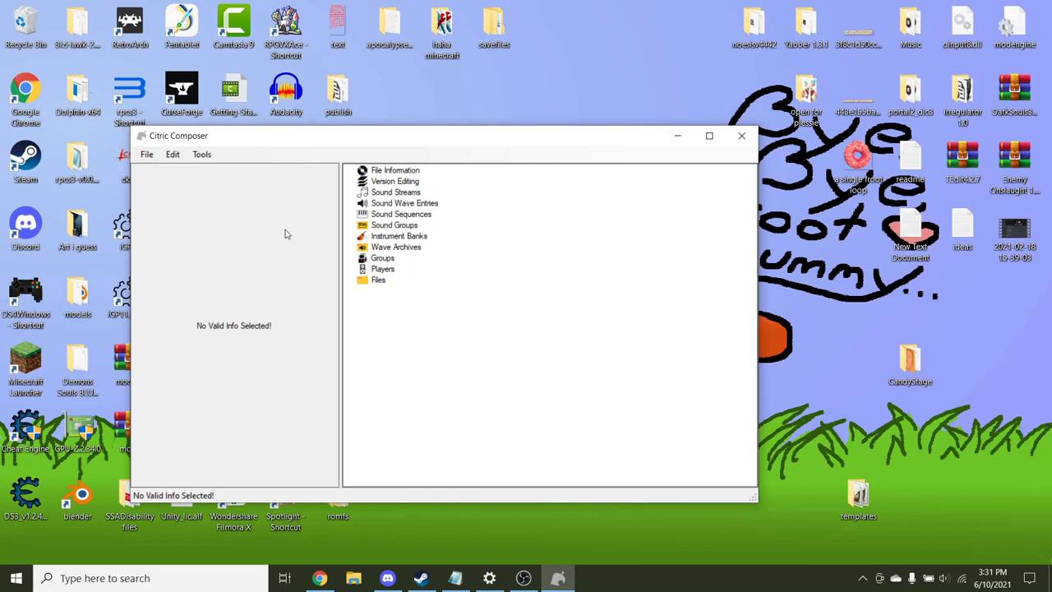
Launch the Isabelle Sound Editor from Tools and browse its Project Info, Tracks, Regions and Channels sections
click(212, 155)
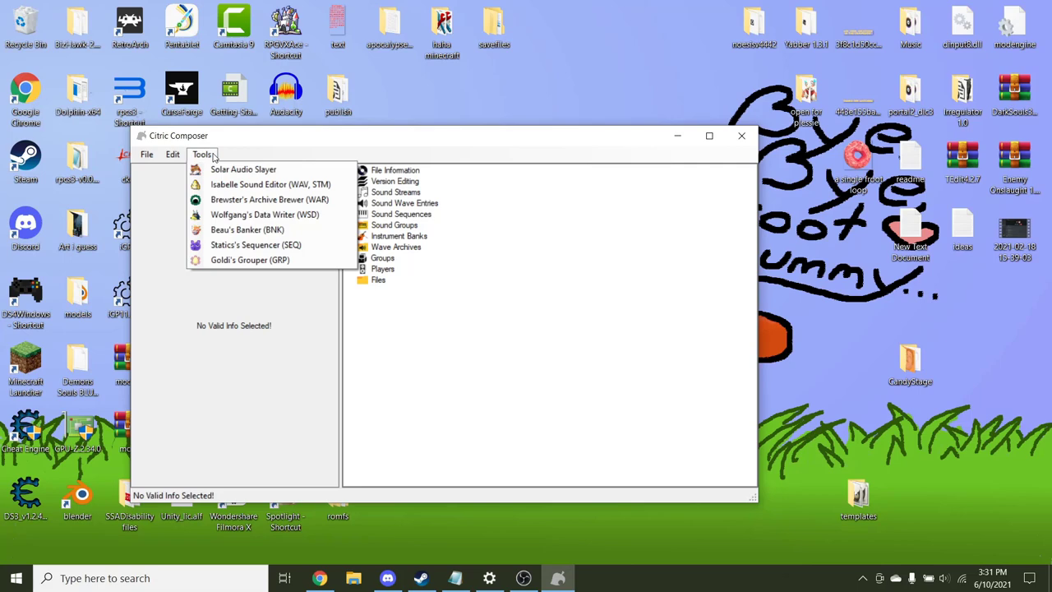
click(245, 188)
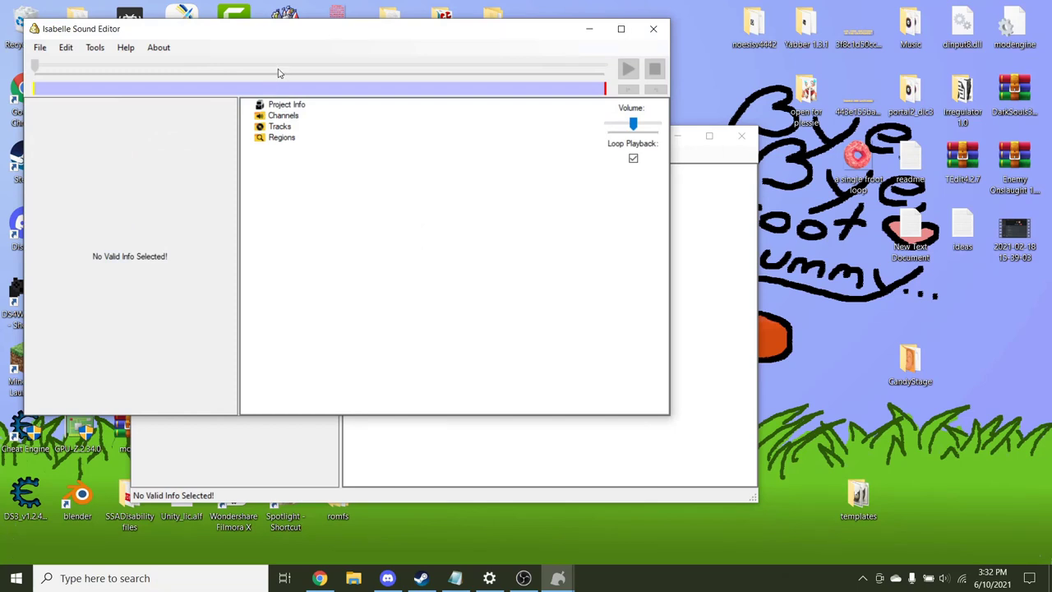
click(294, 106)
click(283, 126)
click(282, 138)
click(282, 115)
click(286, 104)
Minimize both sound editors and open the Groose's Theme MP3 from the desktop in Audacity
click(589, 28)
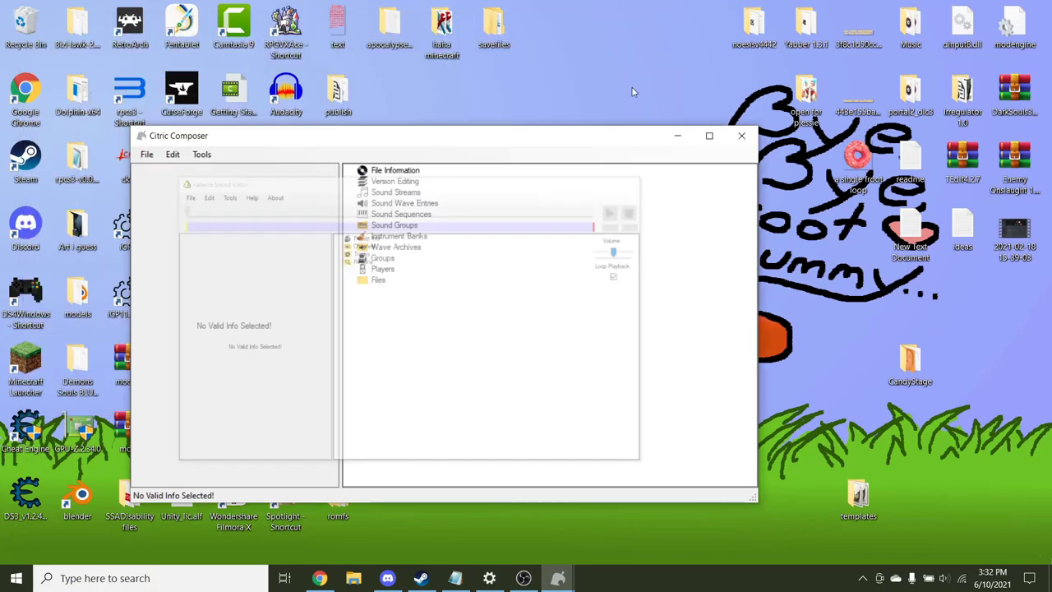
click(673, 134)
click(558, 168)
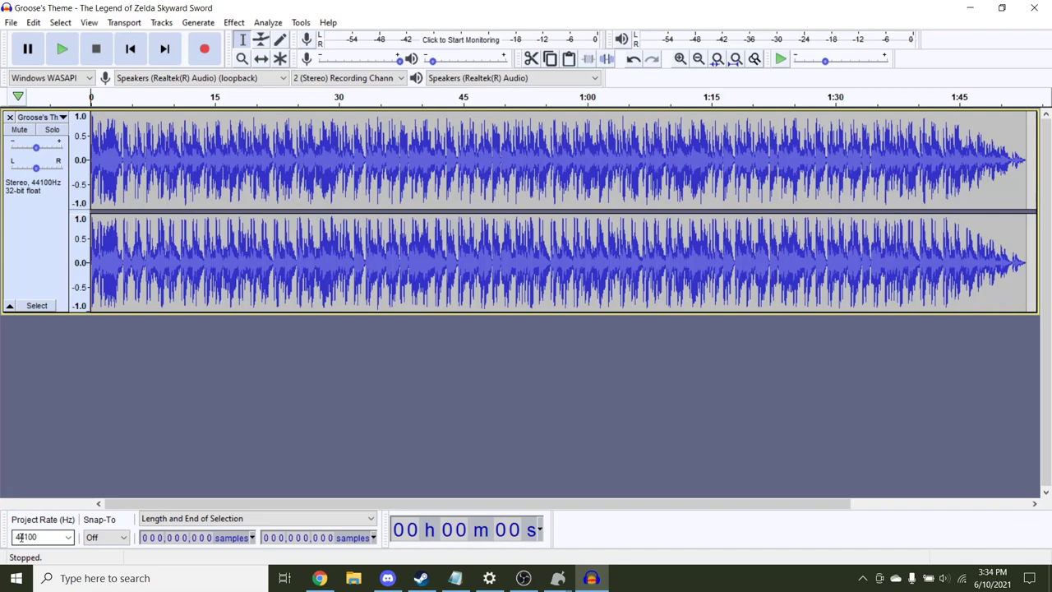
Choose 32000 Hz as the project rate and drag the track gain up to +5.0 dB
click(68, 536)
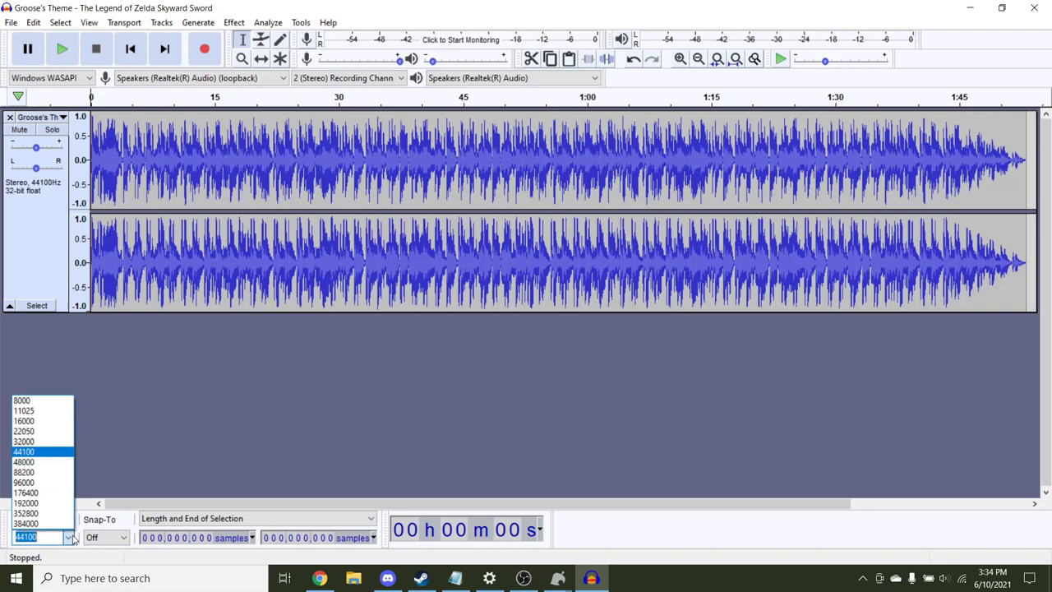
click(35, 443)
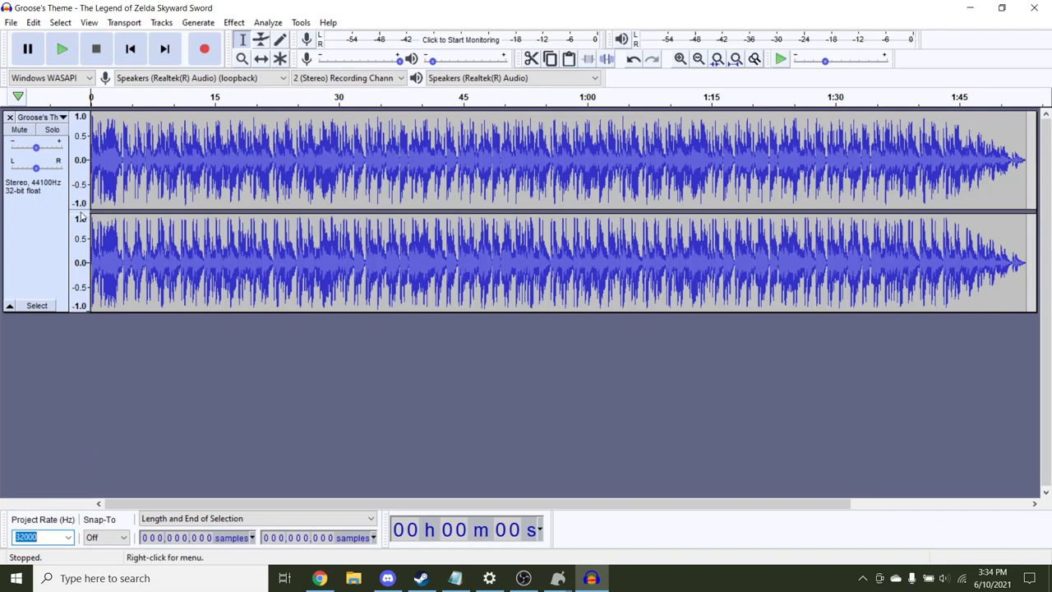
drag(36, 147, 44, 150)
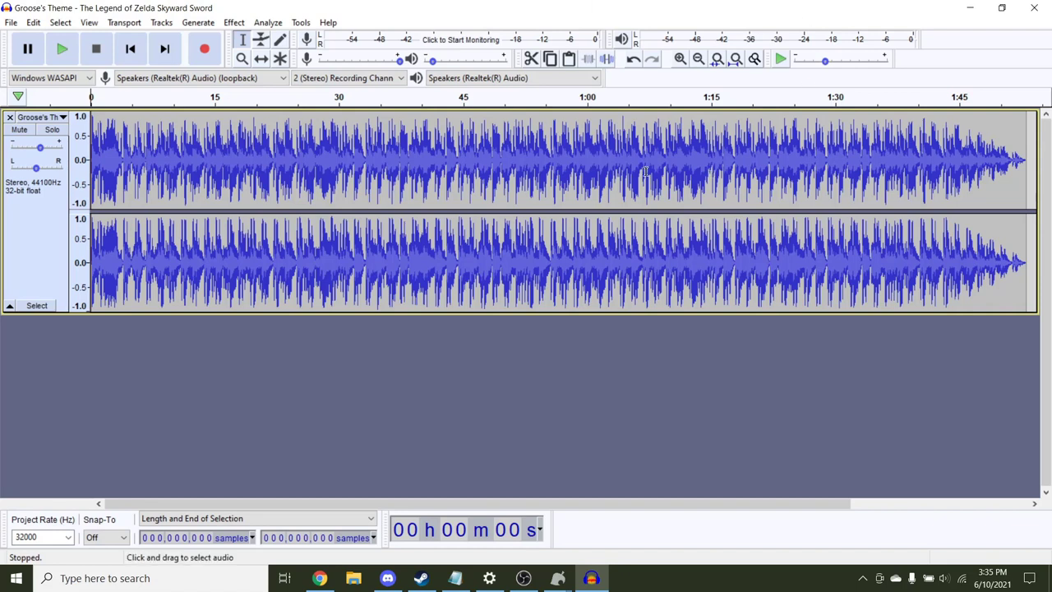
Play and audition parts of Groose's Theme to find where to cut it
click(62, 51)
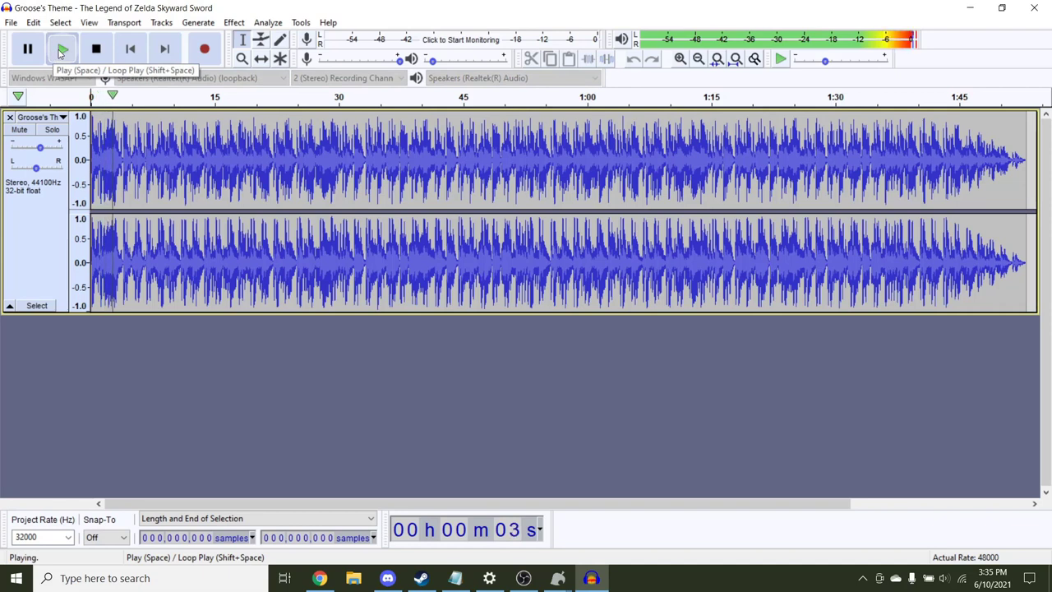
click(96, 49)
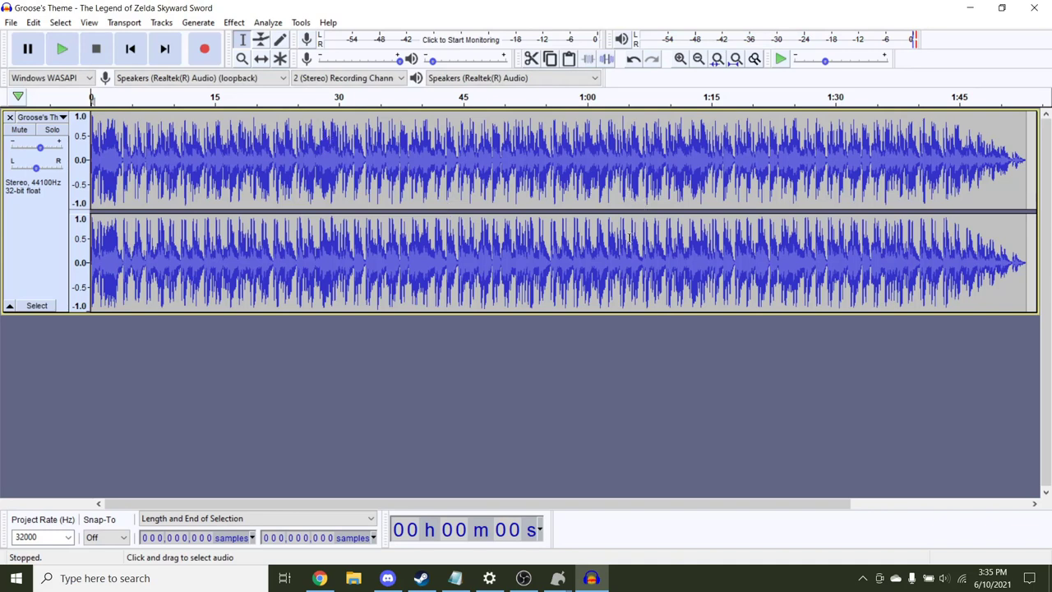
drag(297, 146, 343, 144)
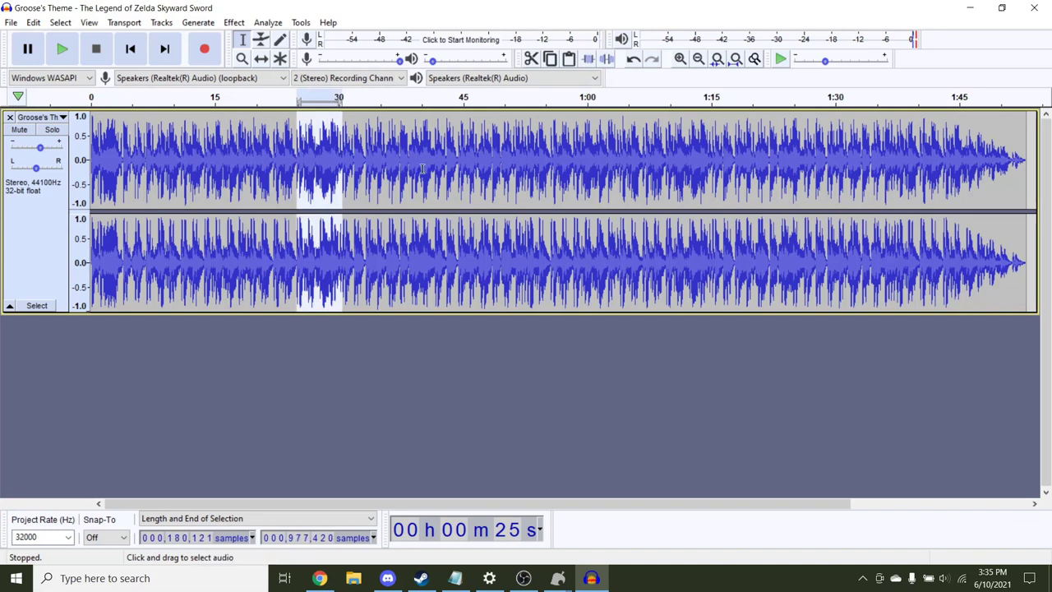
drag(665, 144, 708, 144)
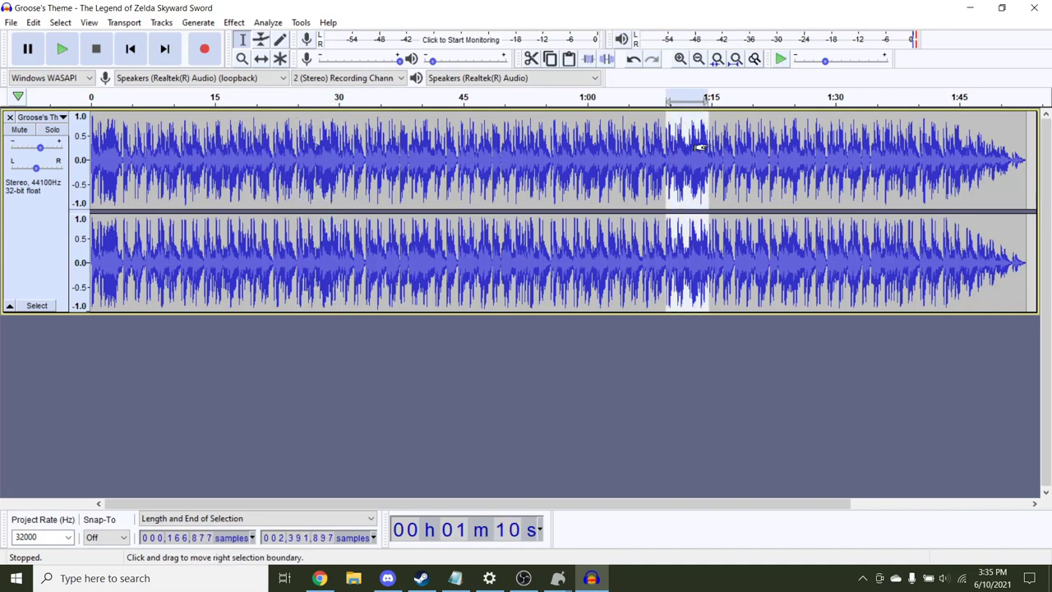
click(553, 125)
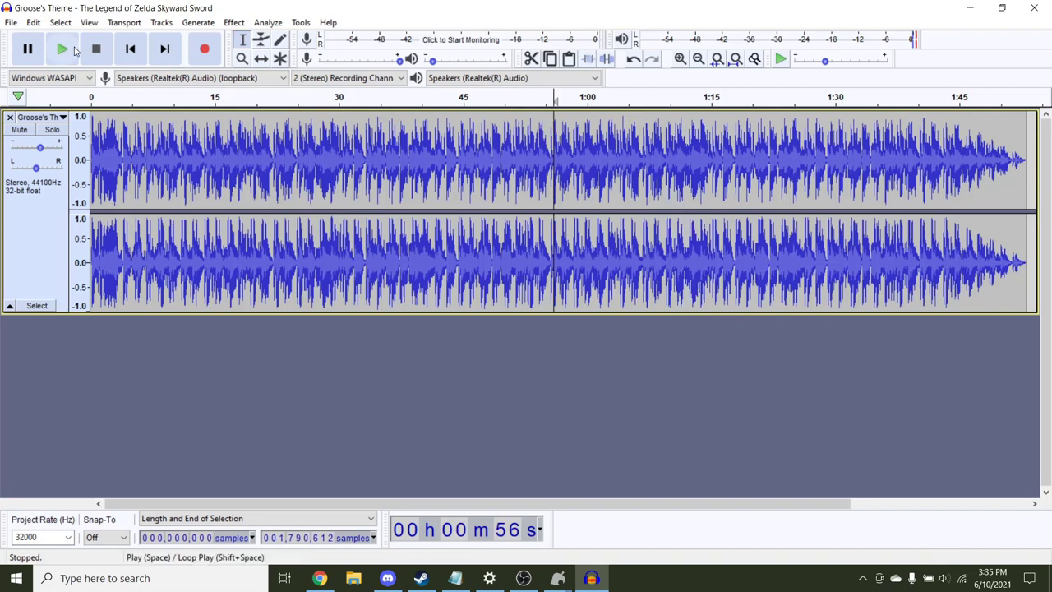
click(64, 49)
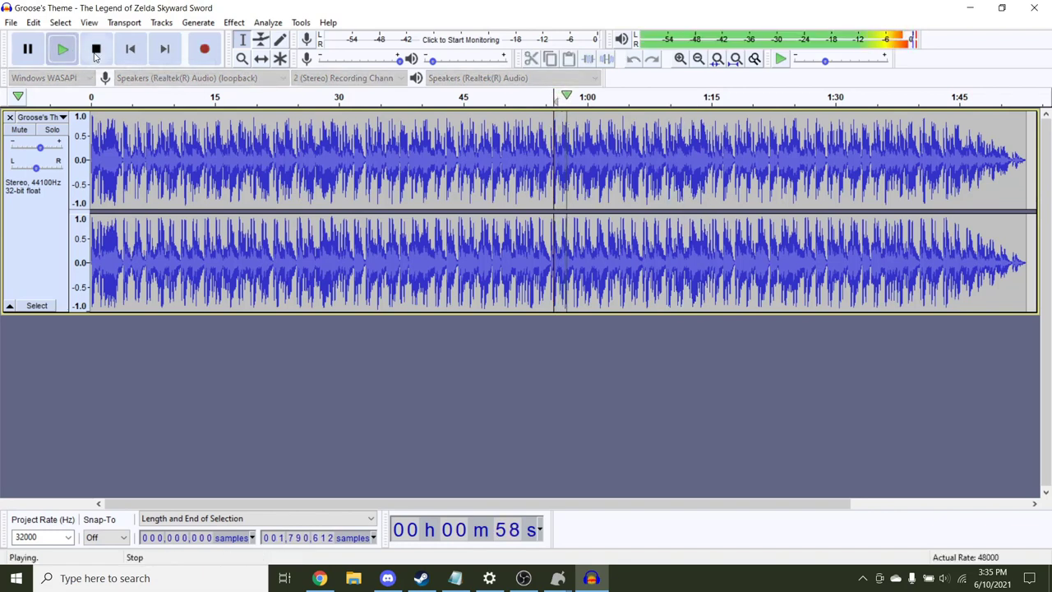
click(95, 49)
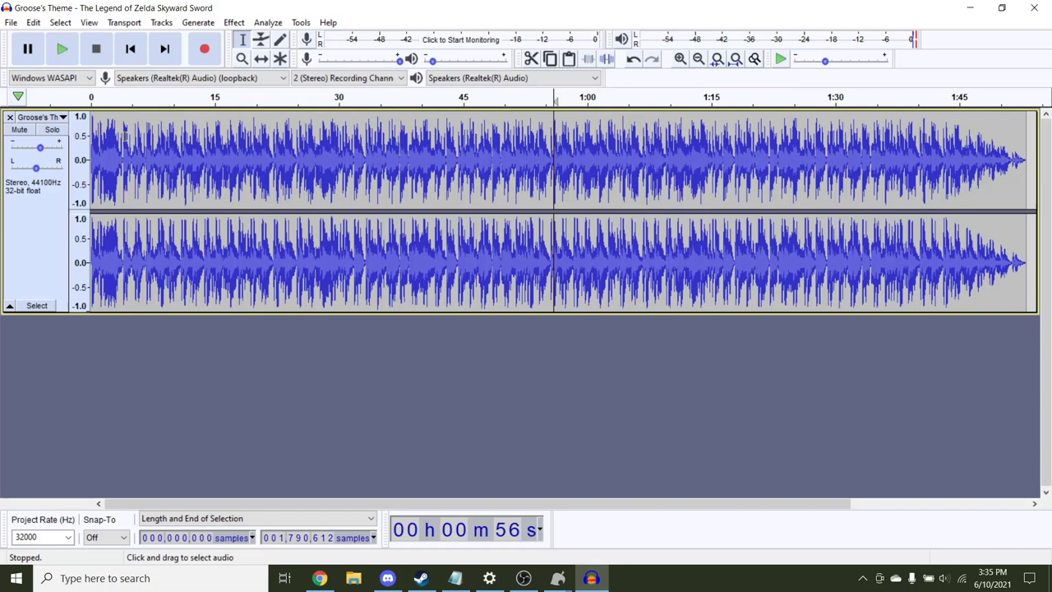
click(121, 131)
click(63, 49)
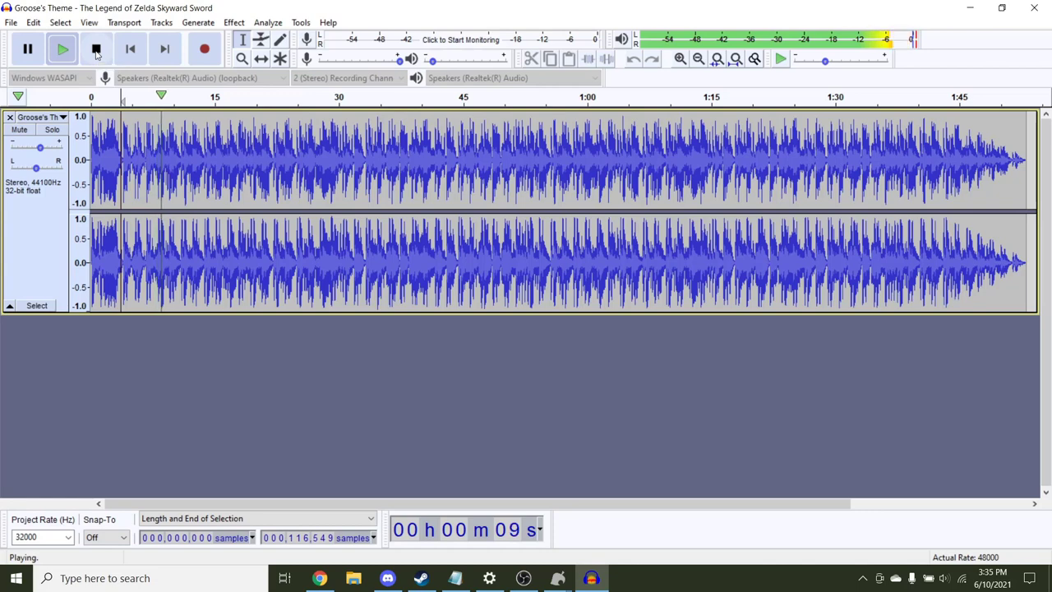
click(96, 51)
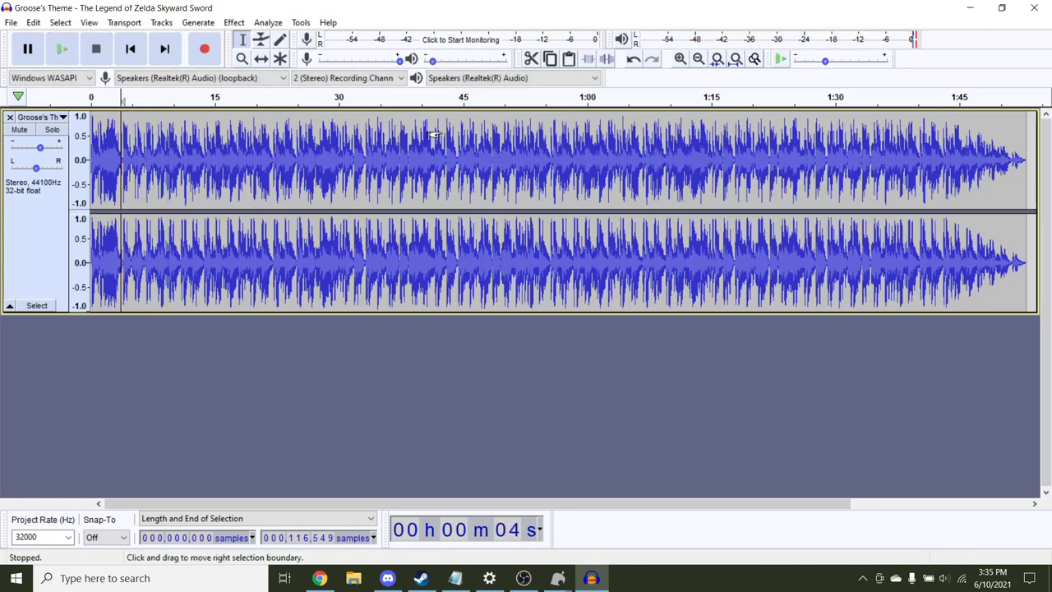
Select from 53.2 seconds to the end of the track and delete it
ctrl+scroll(458, 146, up, 2)
shift+click(190, 156)
shift+click(714, 175)
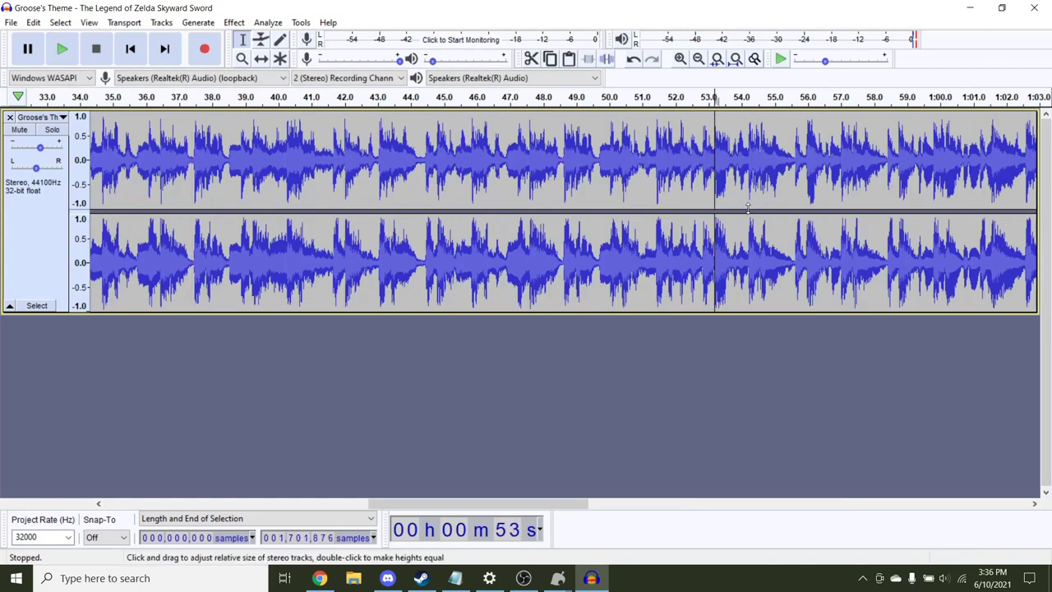
ctrl+scroll(688, 176, down, 3)
ctrl+scroll(493, 246, up, 1)
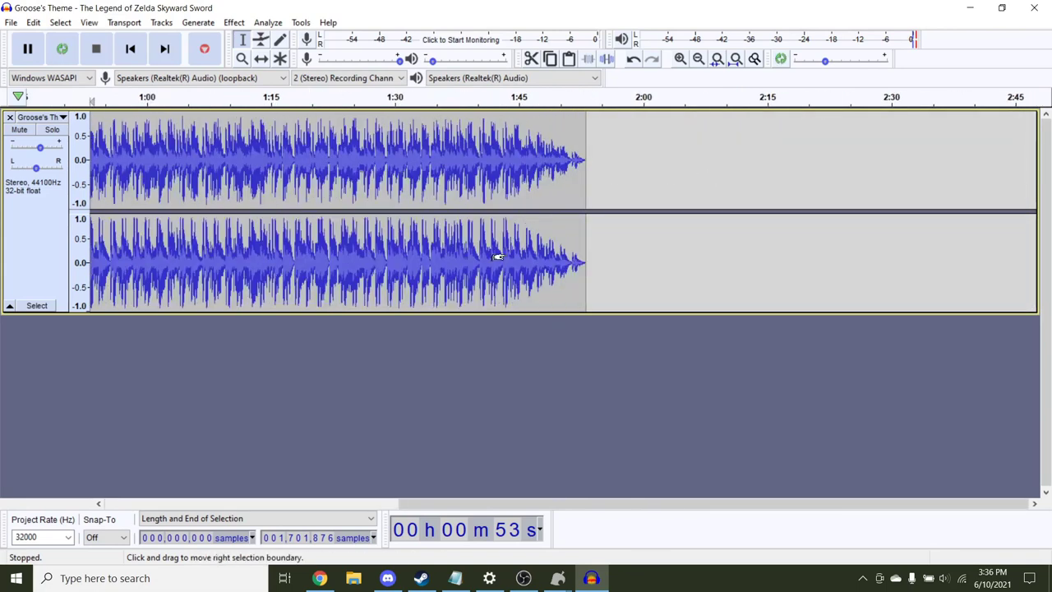
shift+scroll(499, 254, left, 3)
scroll(499, 255, left, 4)
drag(530, 169, 1017, 179)
key(Delete)
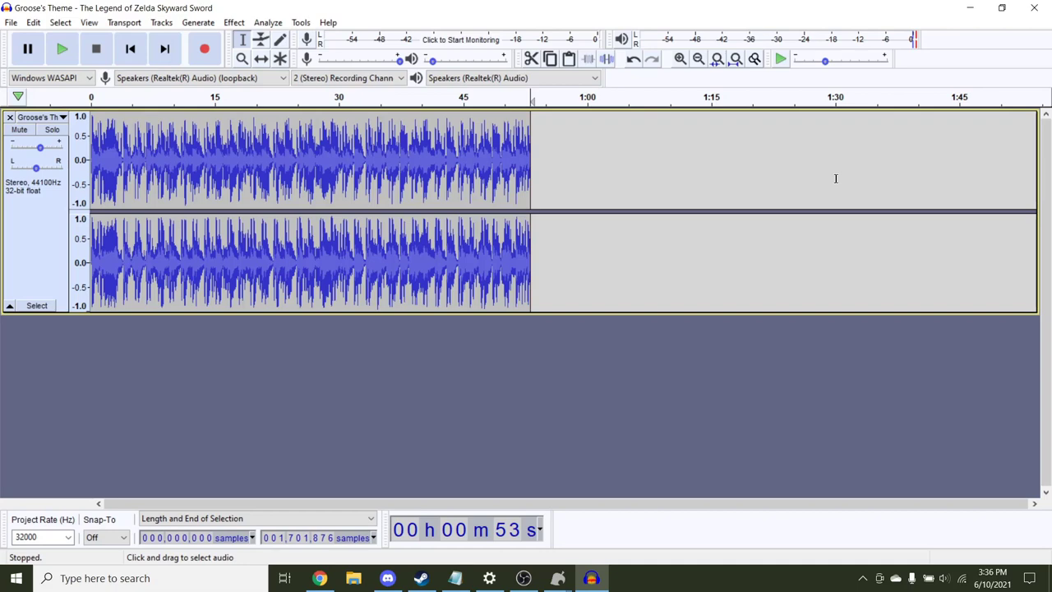
Export the trimmed song as a WAV to the Desktop, then switch back to the Isabelle Sound Editor
click(10, 22)
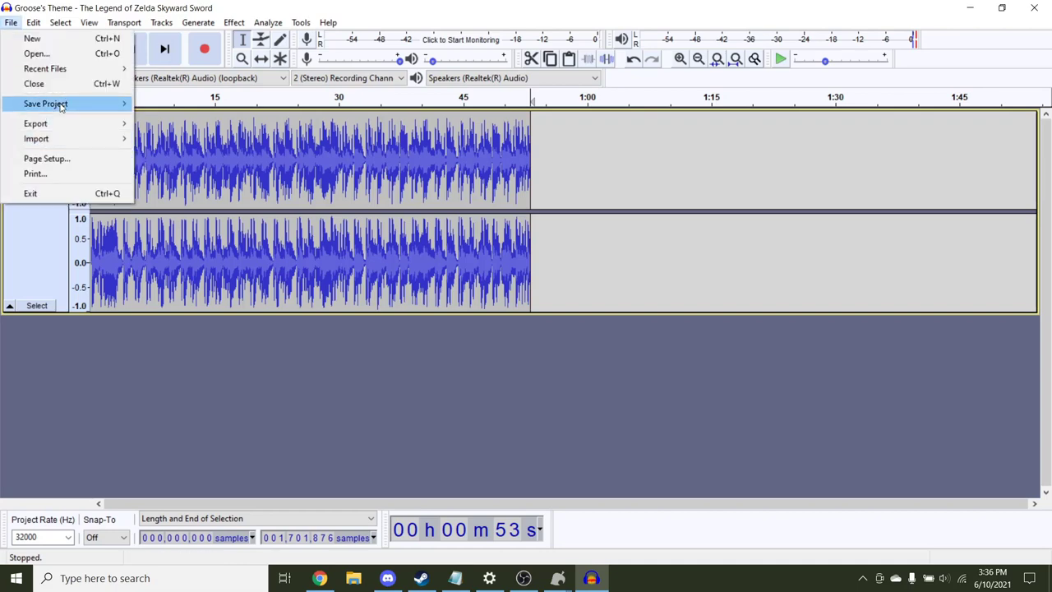
mouse_move(66, 125)
click(165, 136)
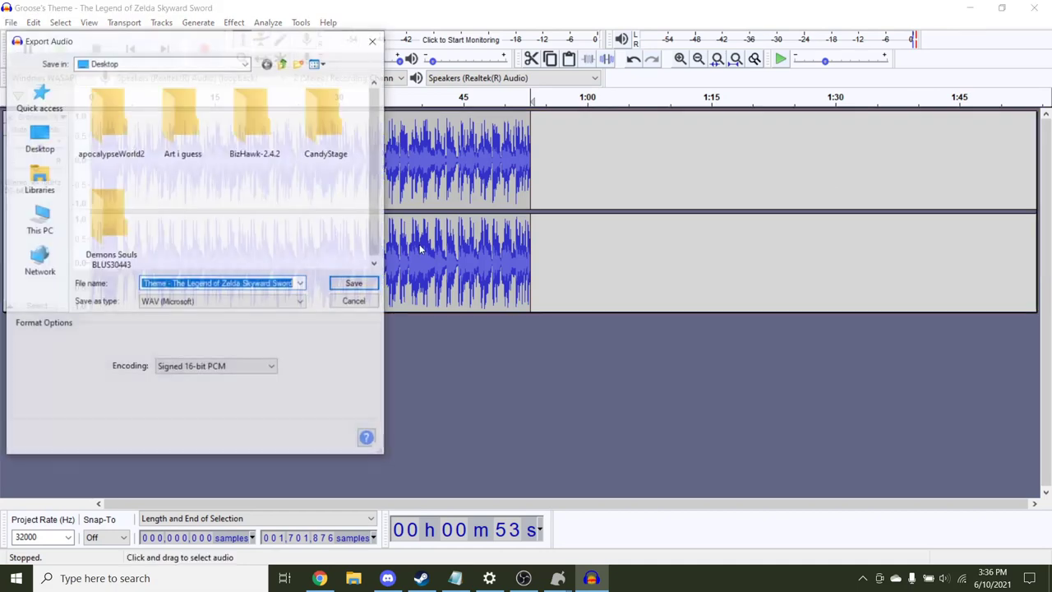
click(362, 284)
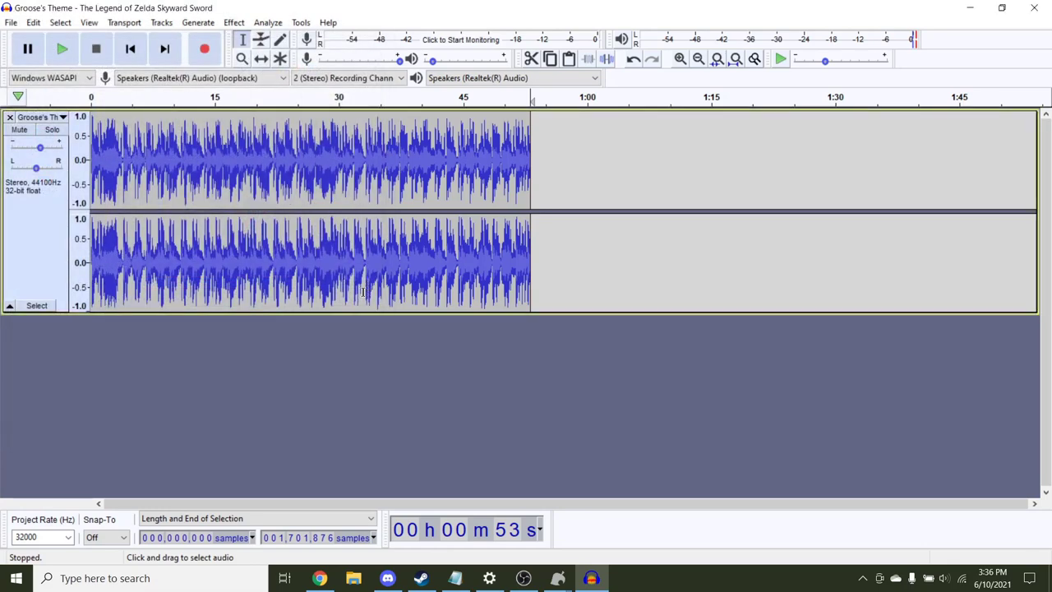
click(594, 582)
click(557, 577)
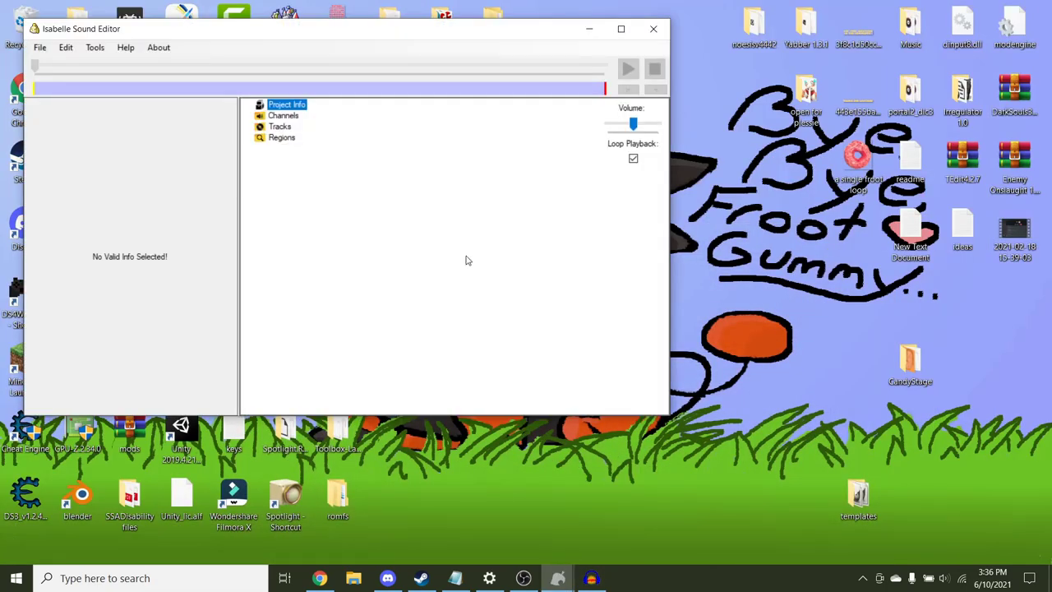
Browse romfs > SoundData > stream down to Redc_bgm_Field02, then open BgmDataBase.szs from SoundData
double_click(349, 500)
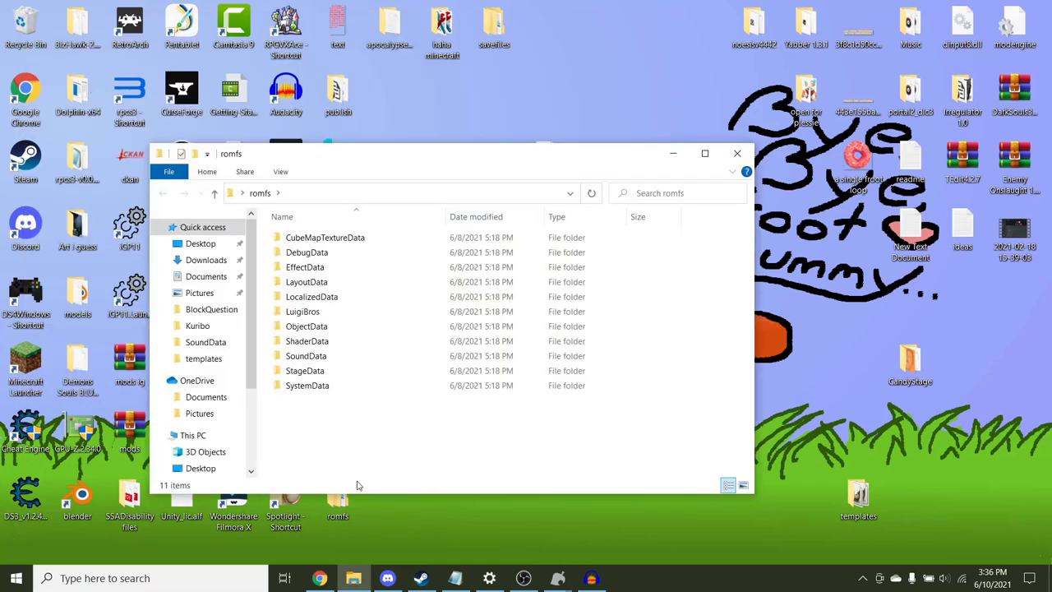
double_click(368, 358)
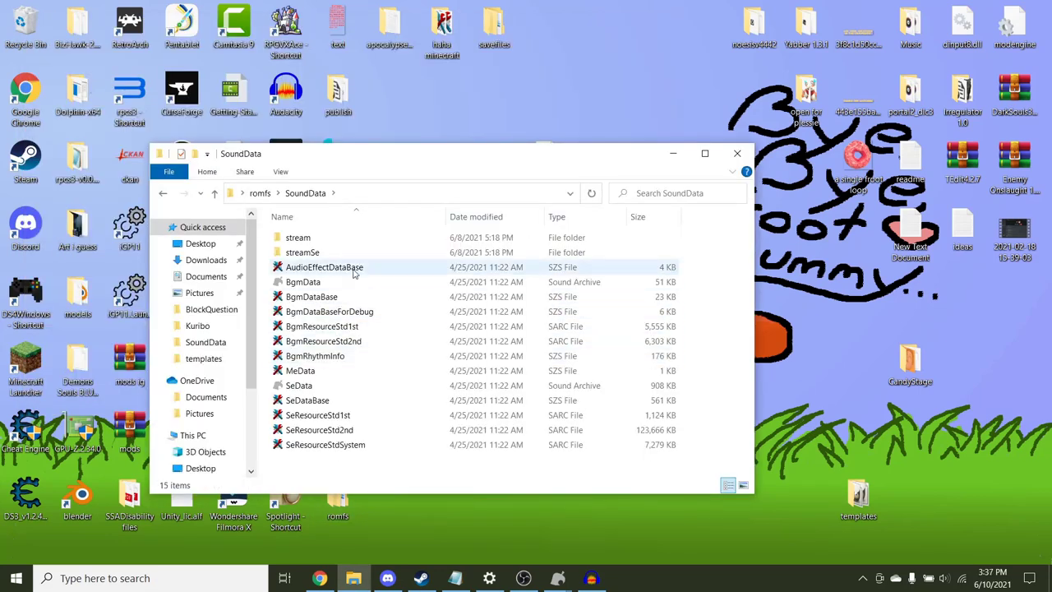
double_click(387, 241)
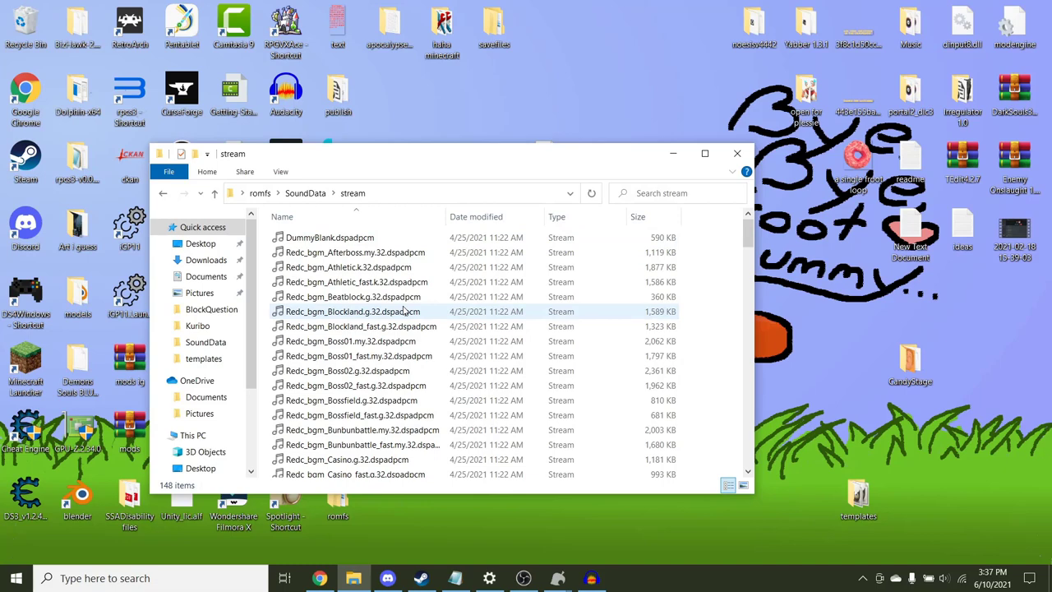
scroll(504, 361, down, 10)
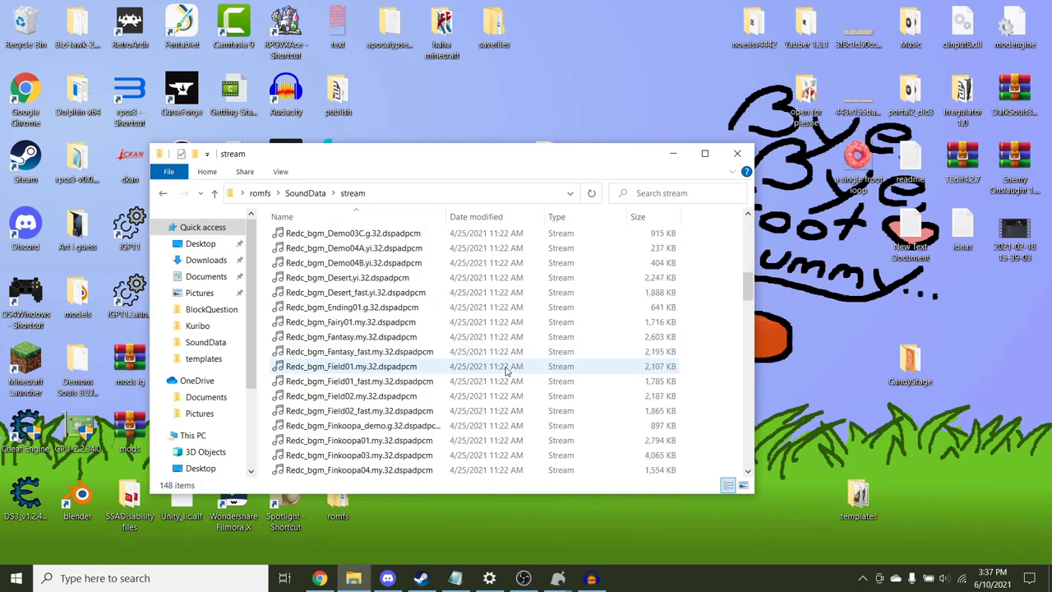
scroll(493, 368, down, 1)
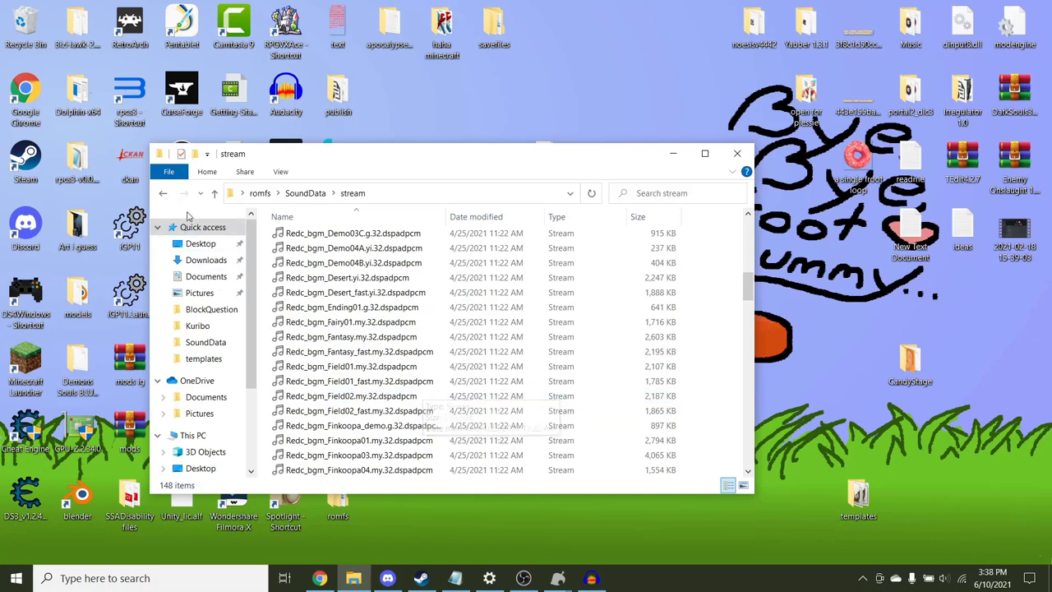
click(213, 192)
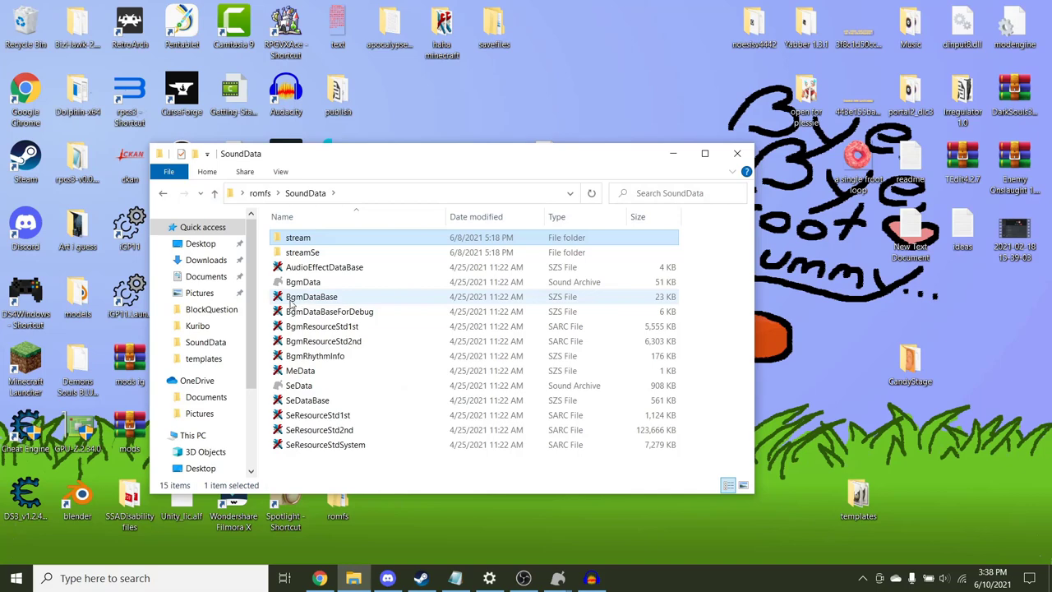
click(375, 302)
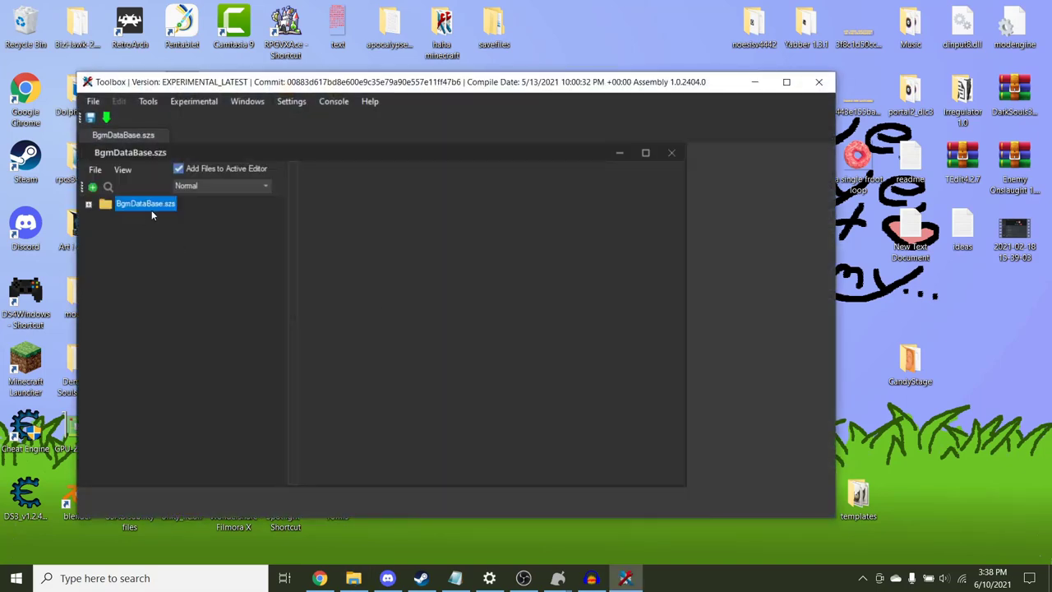
Expand BgmDataBase.szs, skim BgmResourceInfoList.byml, and open BgmStageInfoList.byml as text
double_click(151, 211)
click(193, 217)
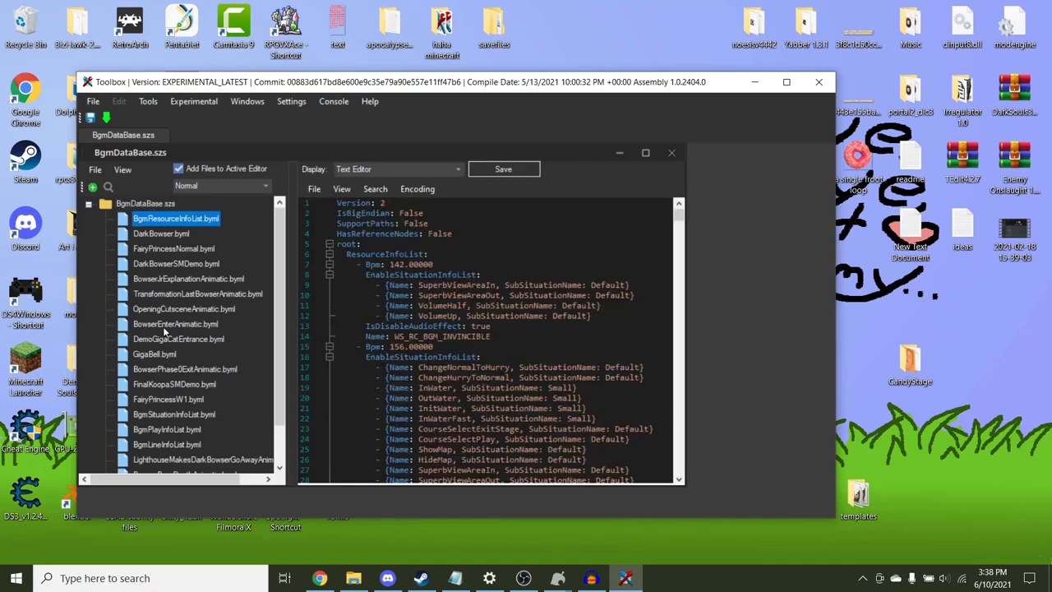
scroll(489, 341, down, 20)
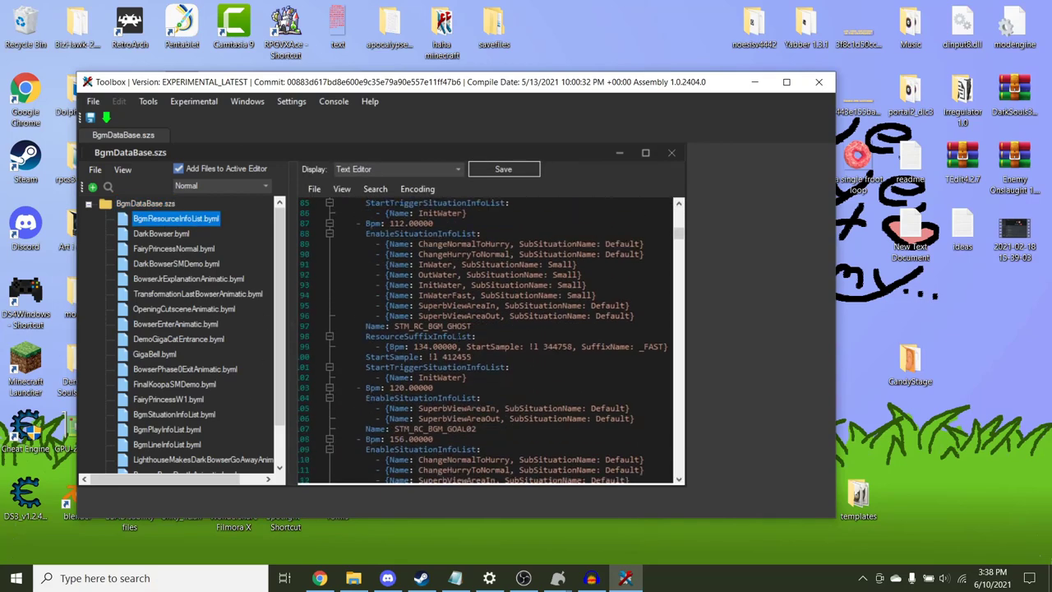
scroll(489, 341, up, 20)
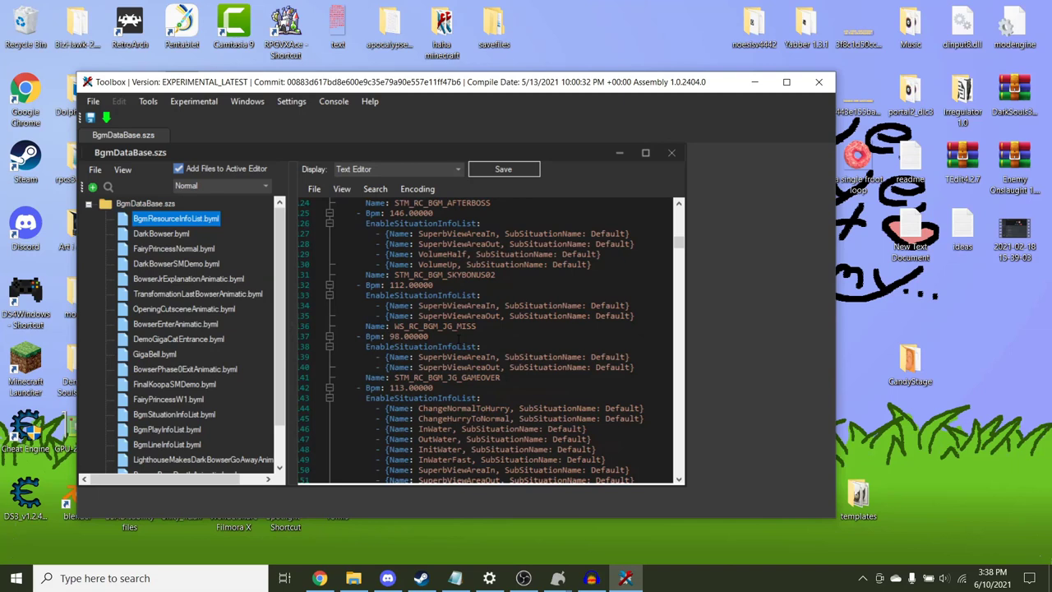
scroll(253, 331, down, 1)
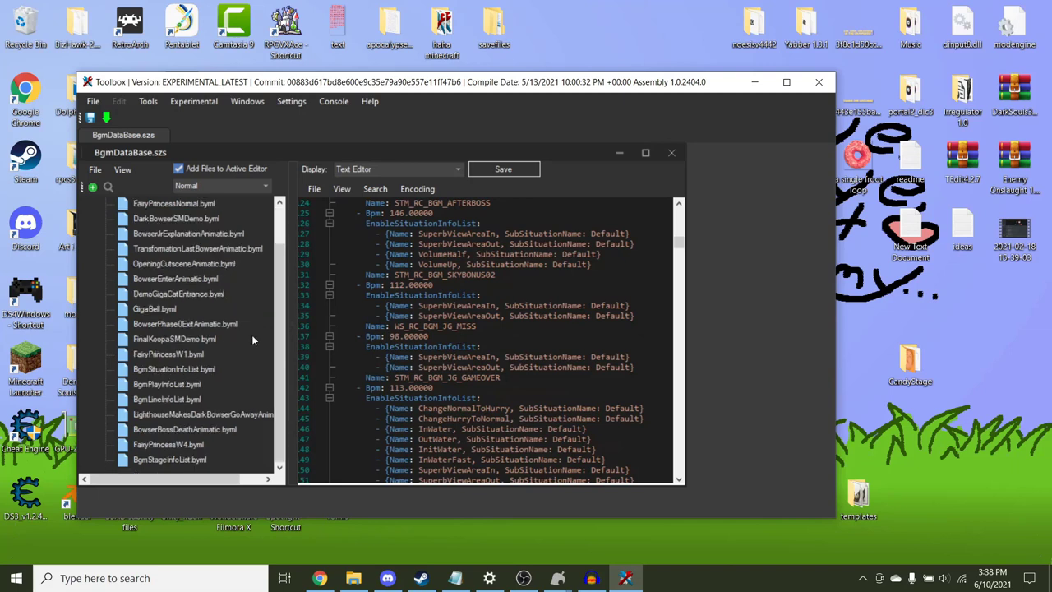
click(161, 460)
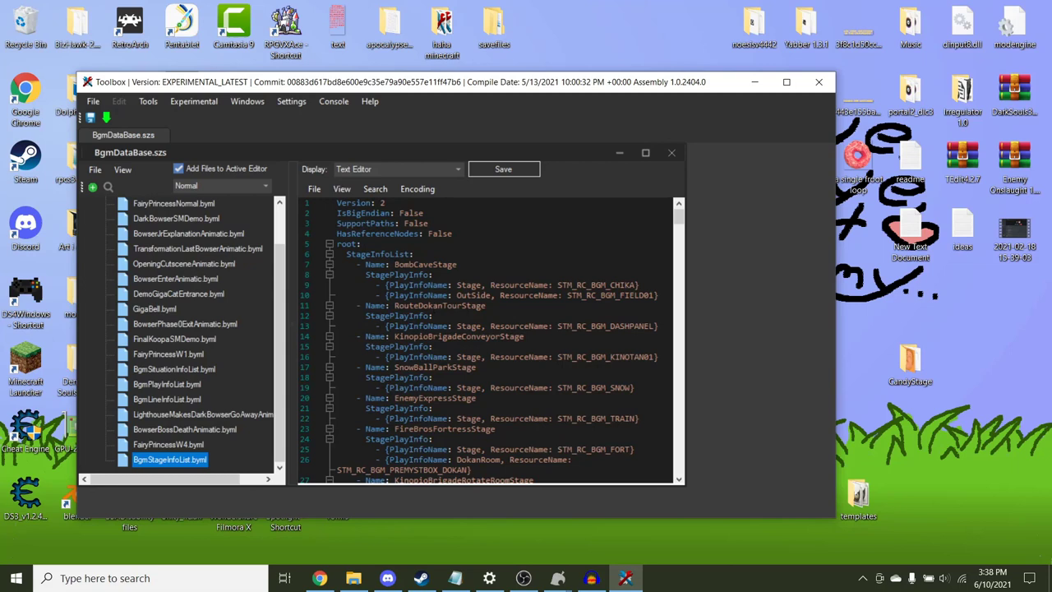
drag(394, 265, 457, 265)
click(407, 304)
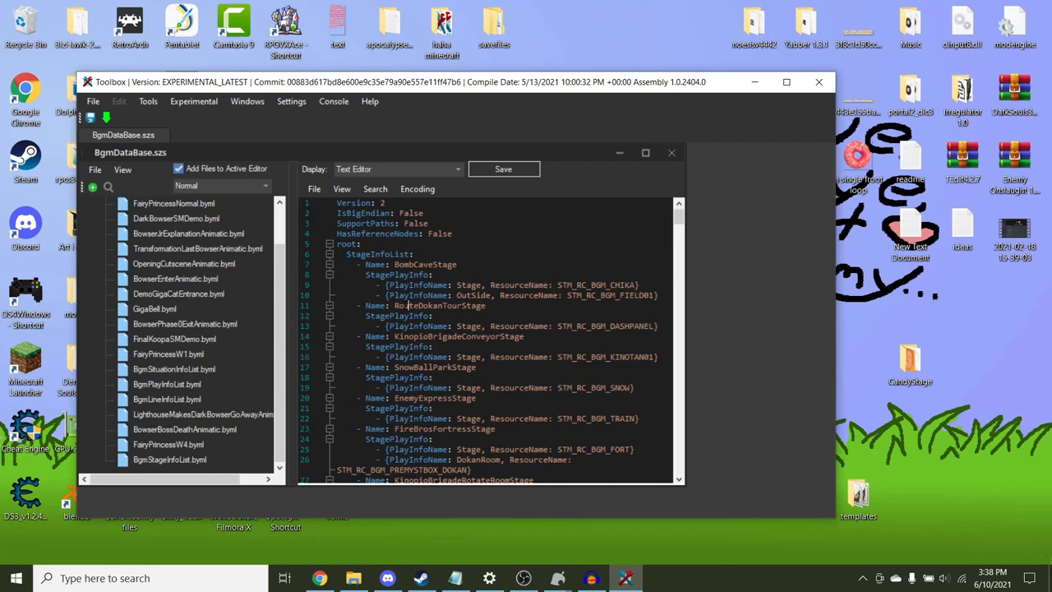
Search the stage list for "Enter" and copy the name EnterCatMarioStage
click(376, 188)
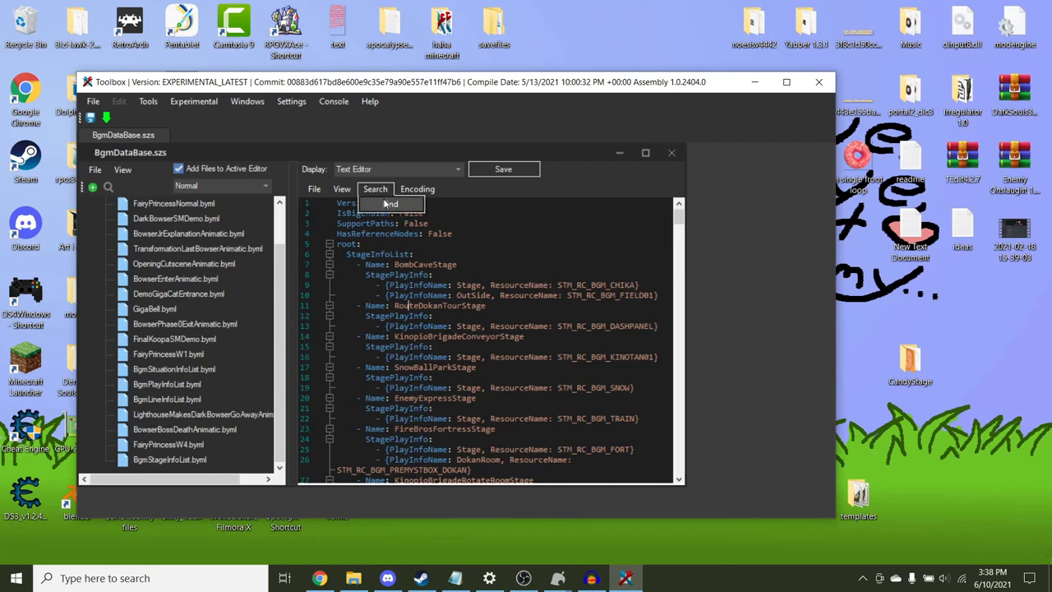
click(384, 204)
key(Return)
click(457, 65)
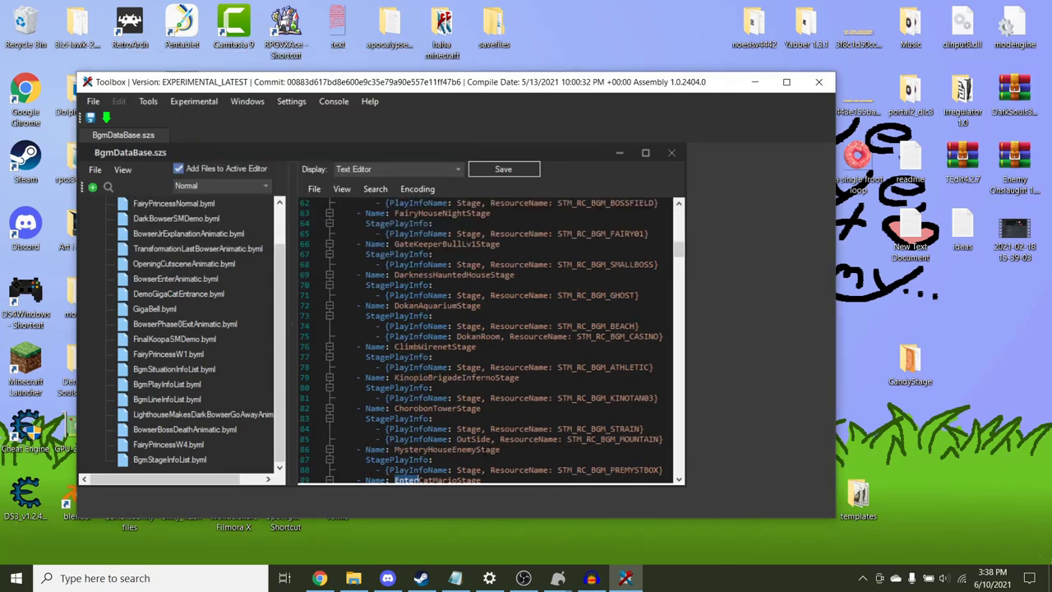
scroll(489, 341, down, 4)
drag(486, 356, 394, 357)
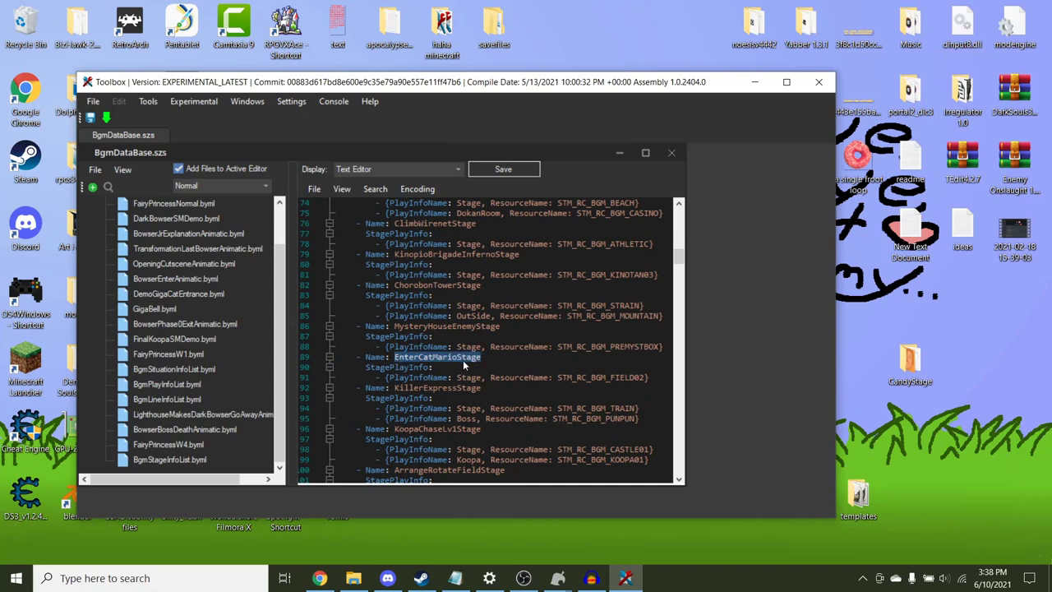
key(ctrl+c)
Highlight EnterCatMarioStage's resource name, STM_RC_BGM_FIELD02, on the line below
drag(370, 367, 649, 377)
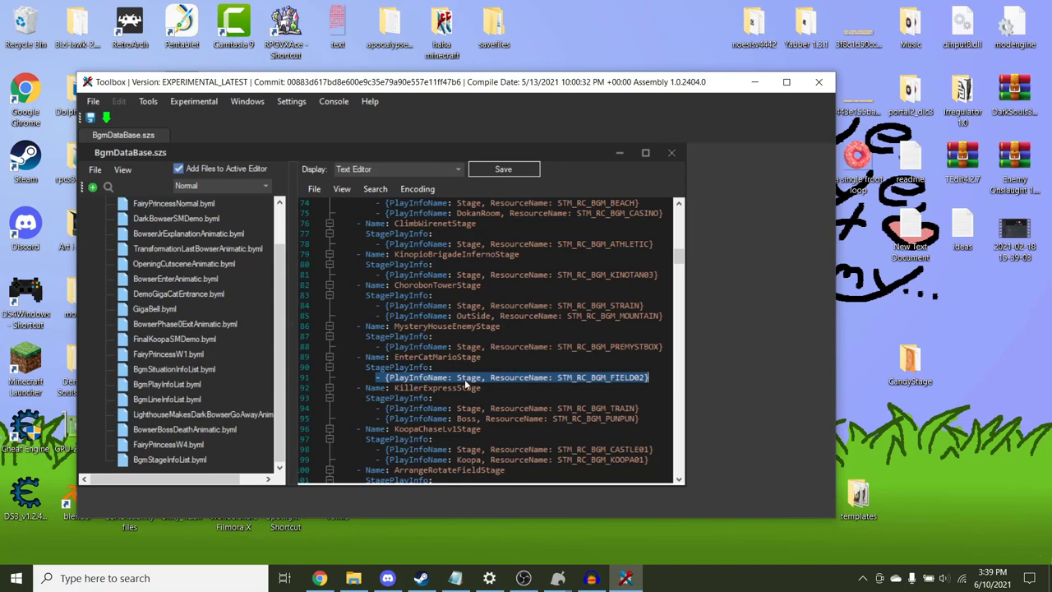
click(456, 377)
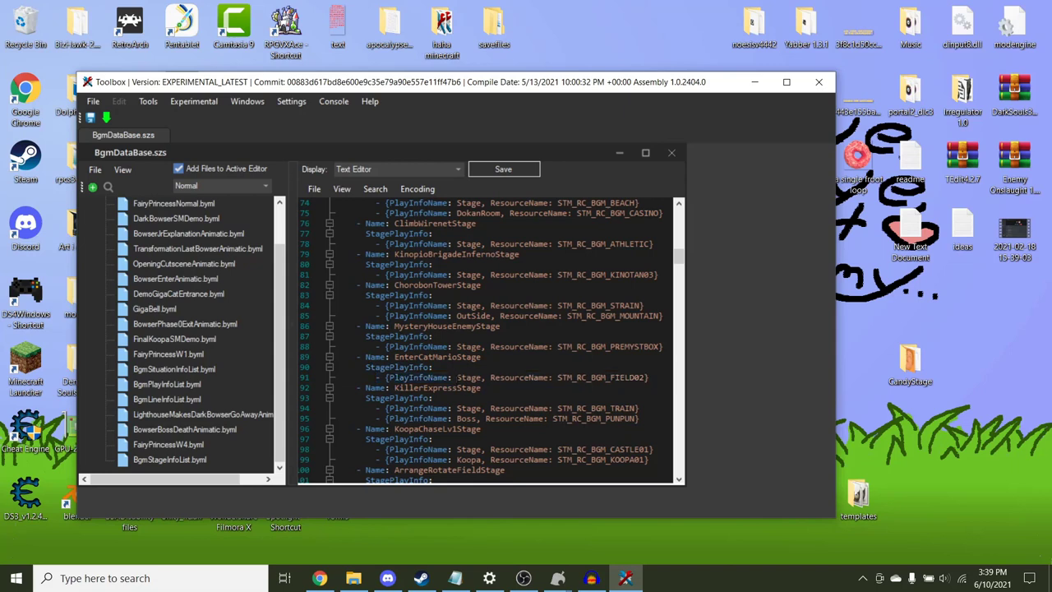
drag(456, 377, 482, 377)
drag(557, 377, 643, 377)
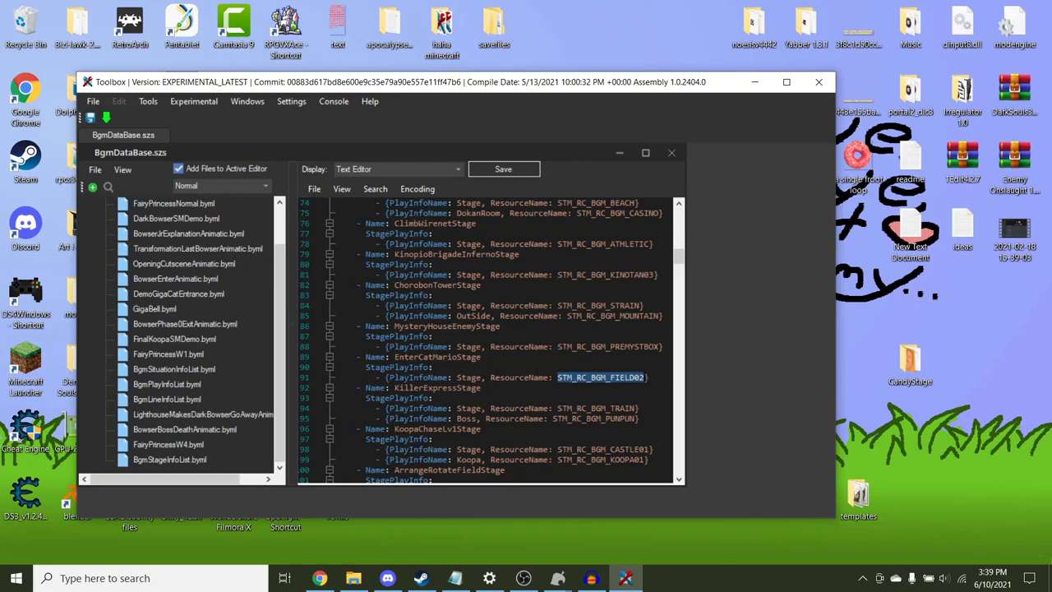
Close Switch Toolbox, open the game's stream folder, select Redc_bgm_Field02 and move the window aside
click(817, 83)
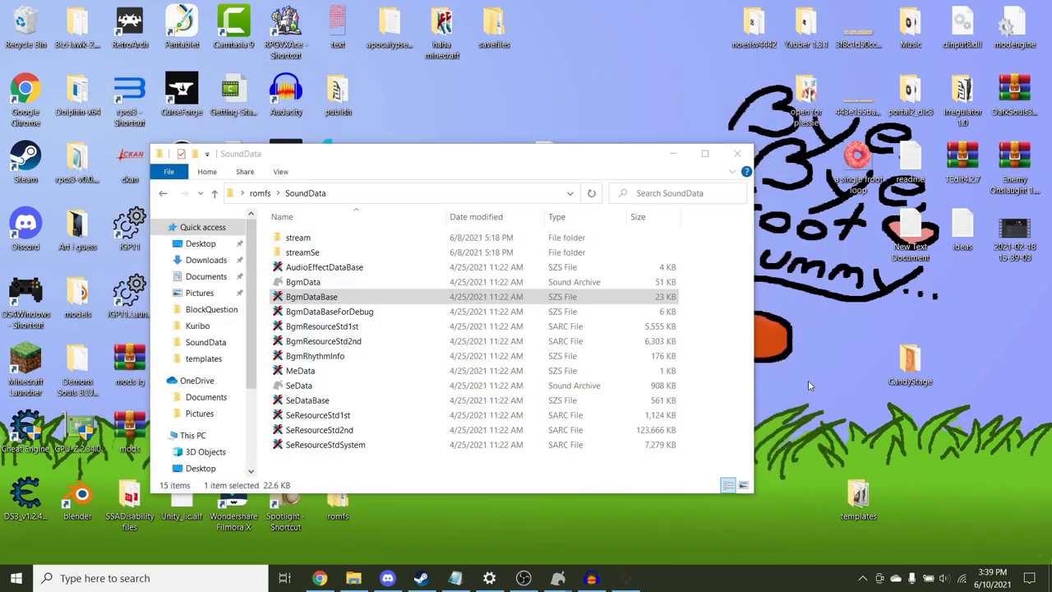
double_click(347, 237)
scroll(458, 339, down, 3)
scroll(458, 338, down, 6)
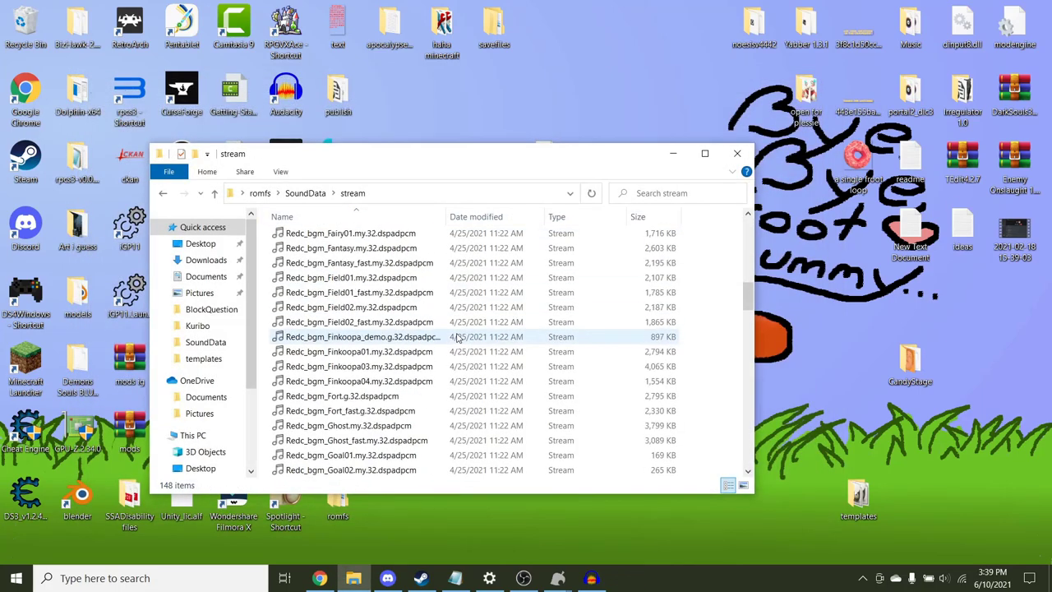
click(400, 309)
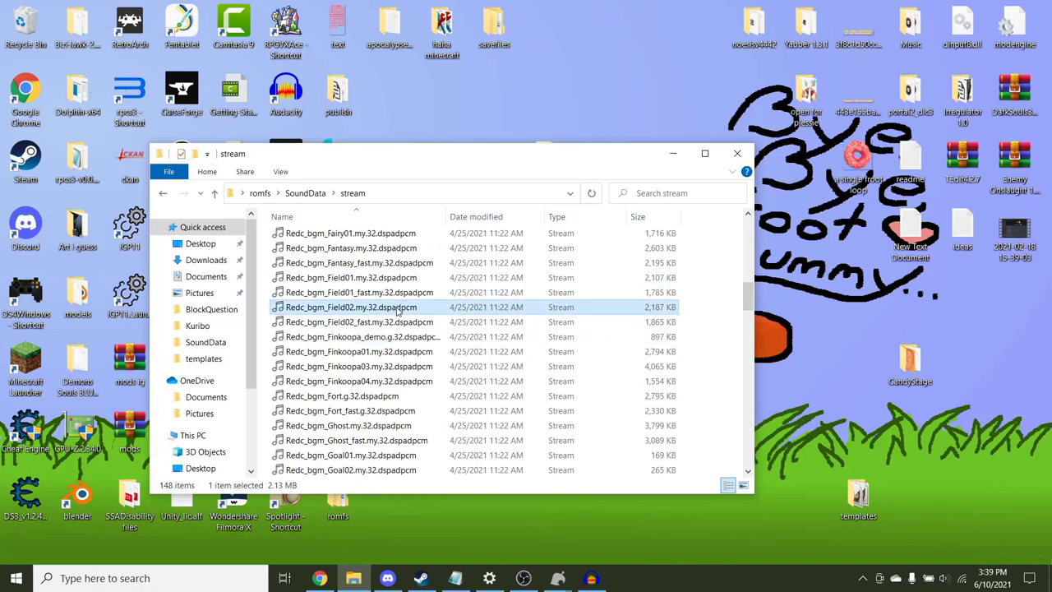
drag(400, 154, 687, 87)
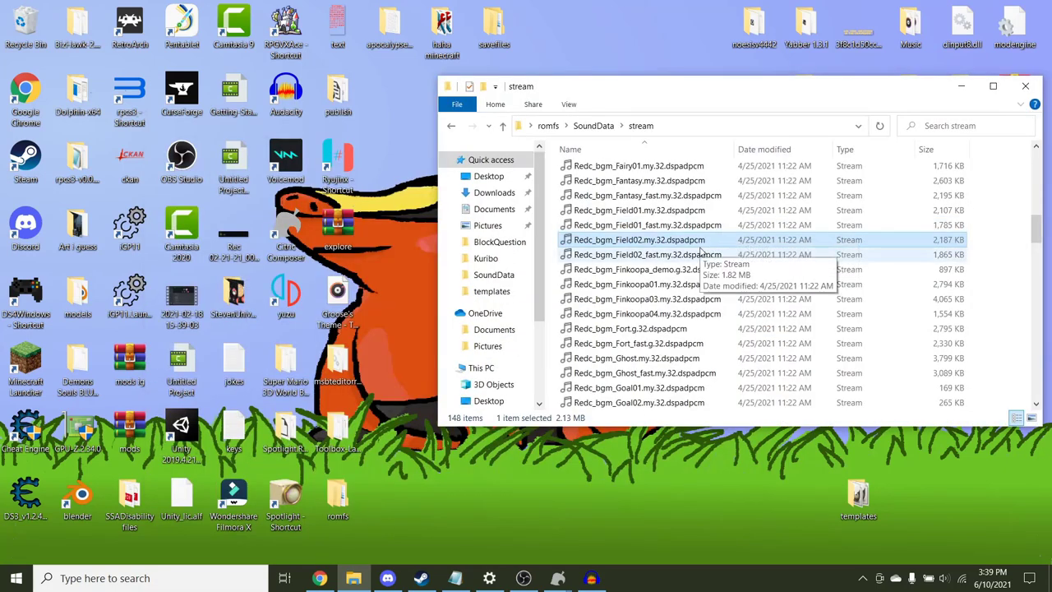
In yuzu's load\test\romfs, create a new folder named SoundData
double_click(293, 290)
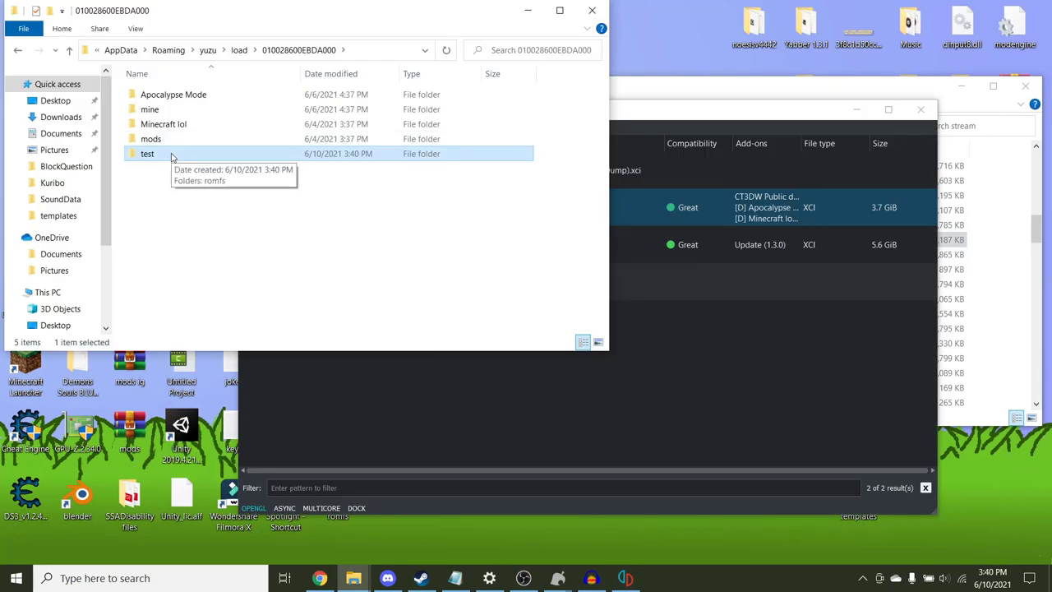
double_click(172, 154)
double_click(178, 97)
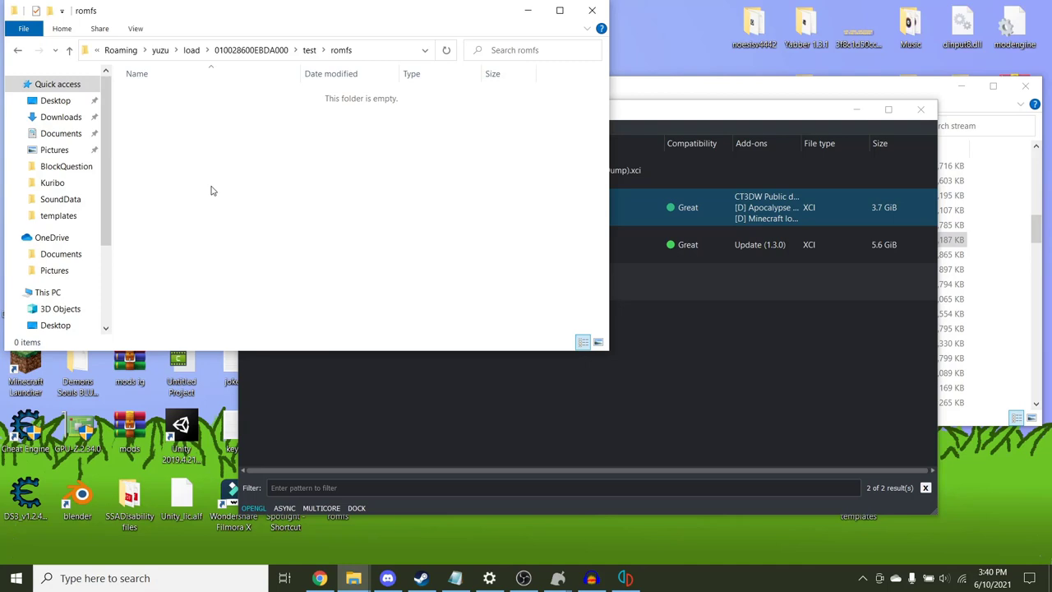
right_click(210, 191)
mouse_move(119, 358)
click(240, 357)
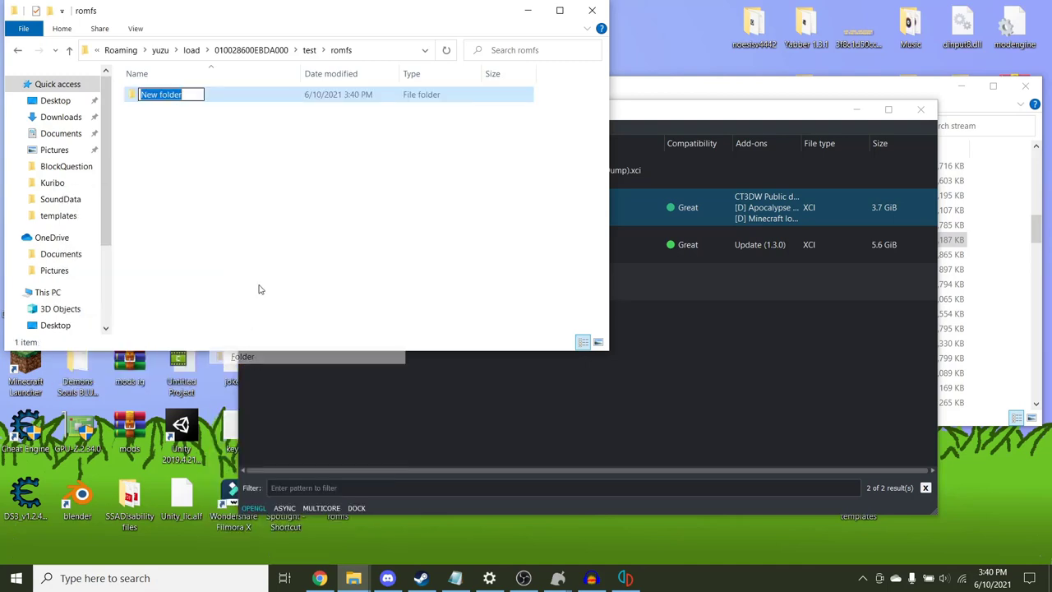
text(Soud)
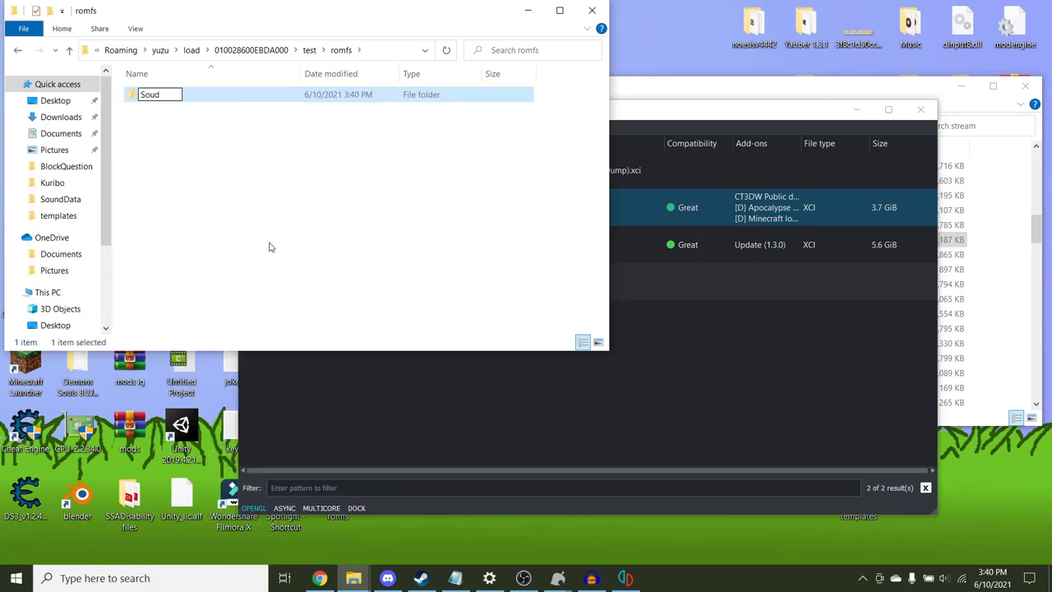
key(BackSpace)
text(ndData)
click(271, 247)
Create a stream folder inside SoundData and open it
double_click(189, 96)
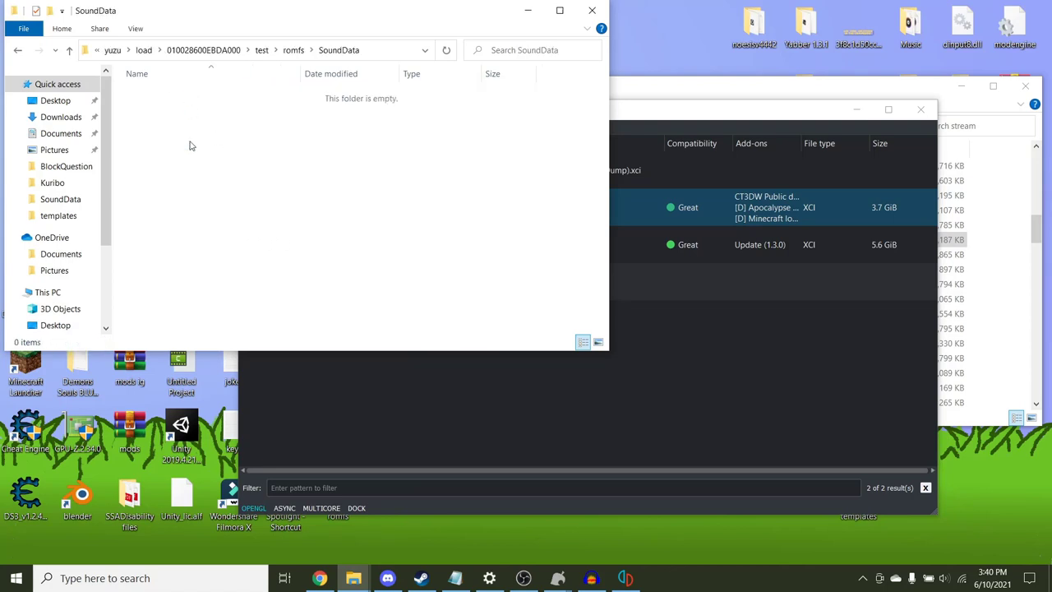
right_click(190, 144)
mouse_move(150, 313)
click(254, 310)
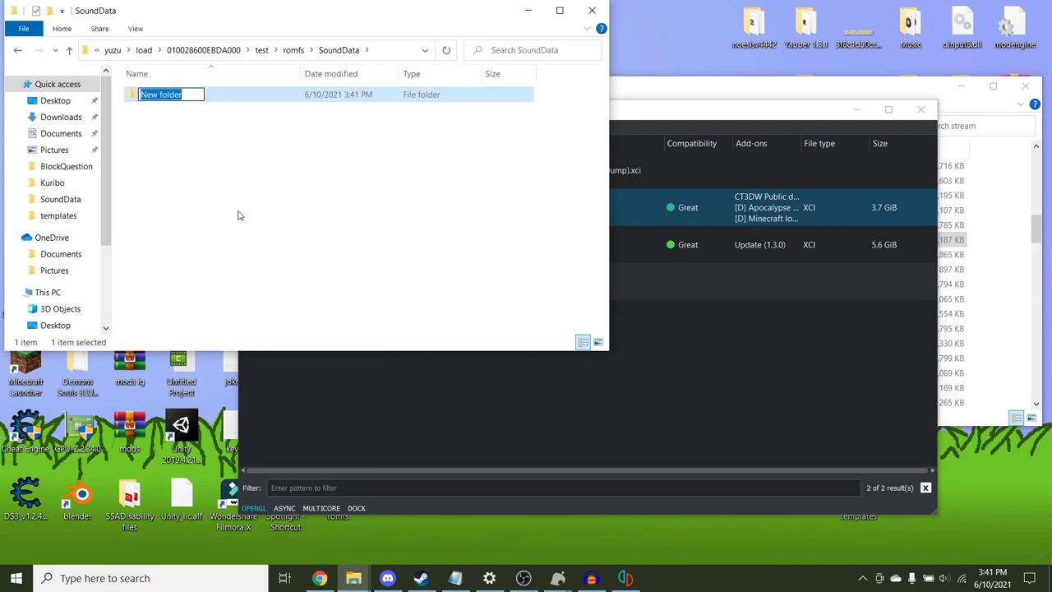
text(stream)
click(242, 182)
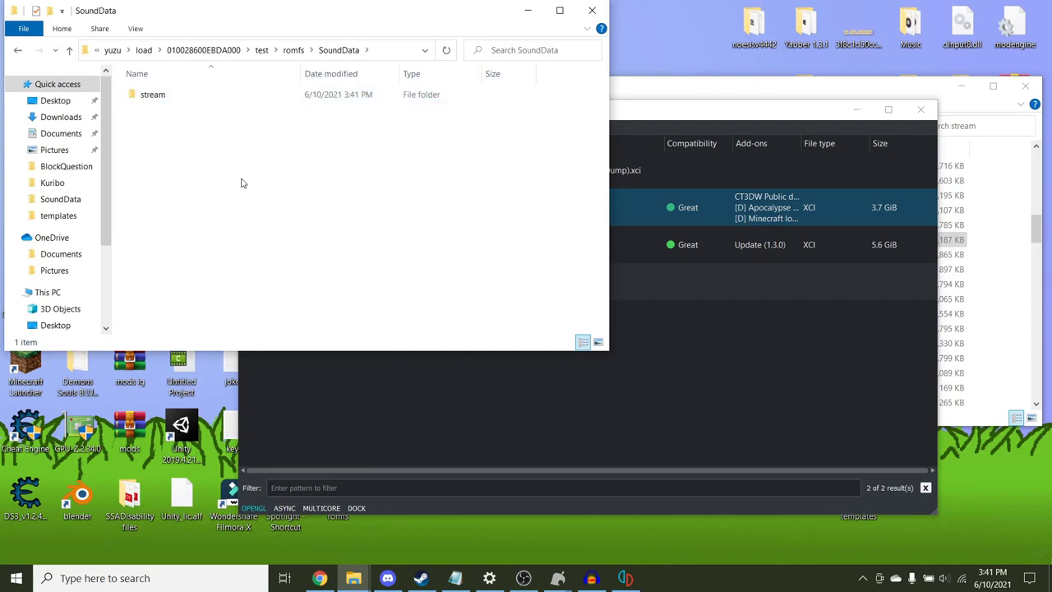
double_click(164, 98)
Drag Redc_bgm_Field02 and Redc_bgm_Field02_fast from the game's stream folder into the new stream folder
click(742, 99)
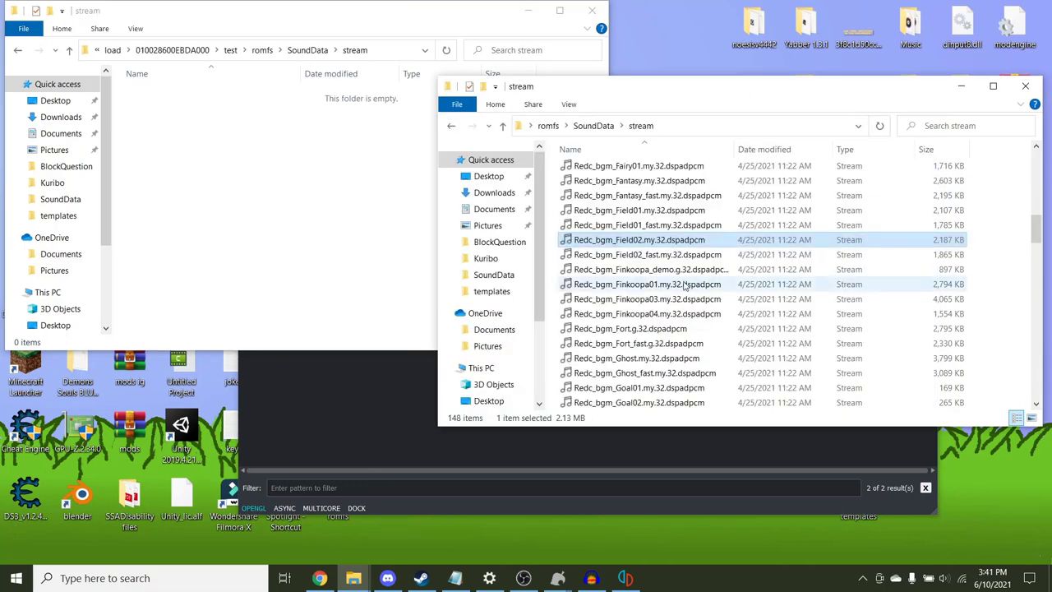
drag(681, 244, 271, 199)
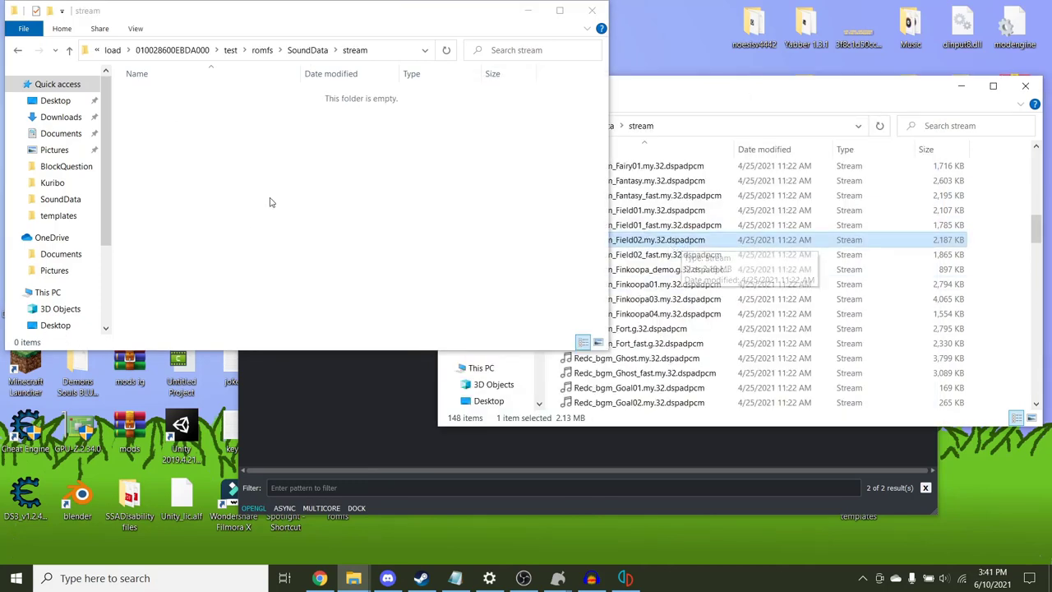
click(656, 256)
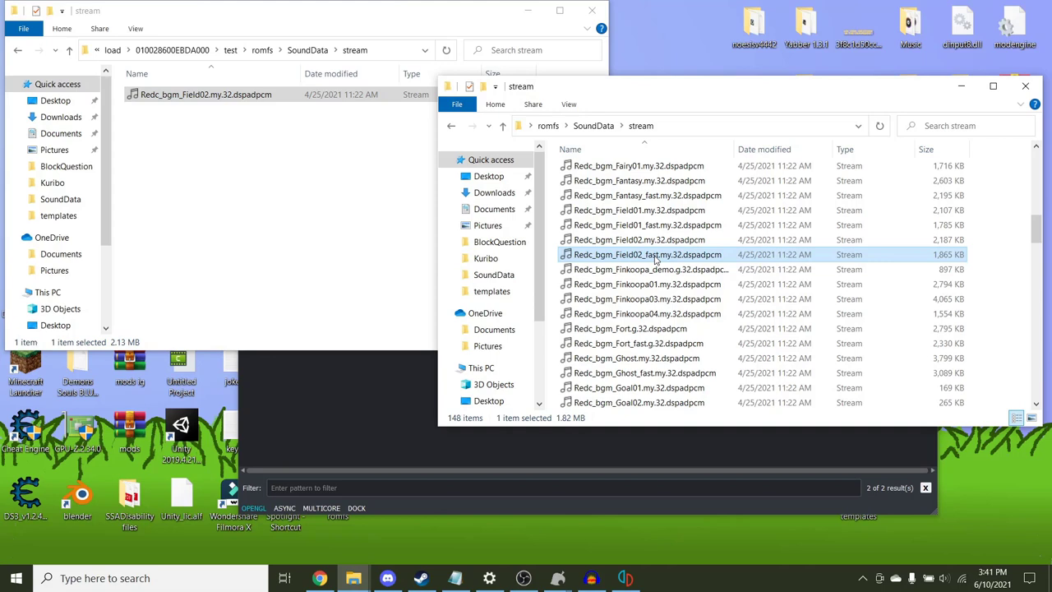
drag(656, 256, 320, 207)
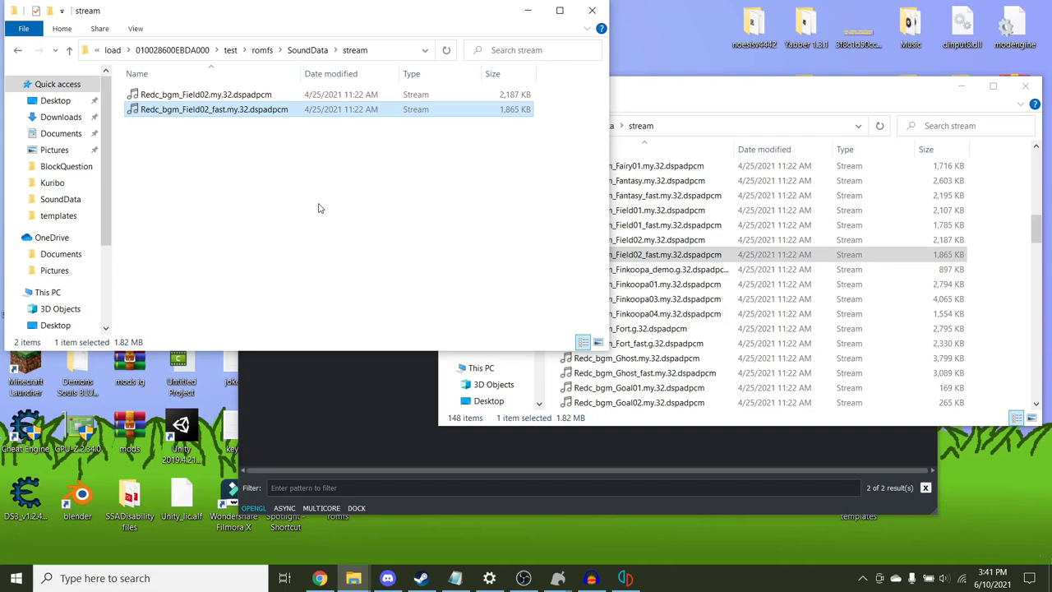
drag(223, 20, 528, 100)
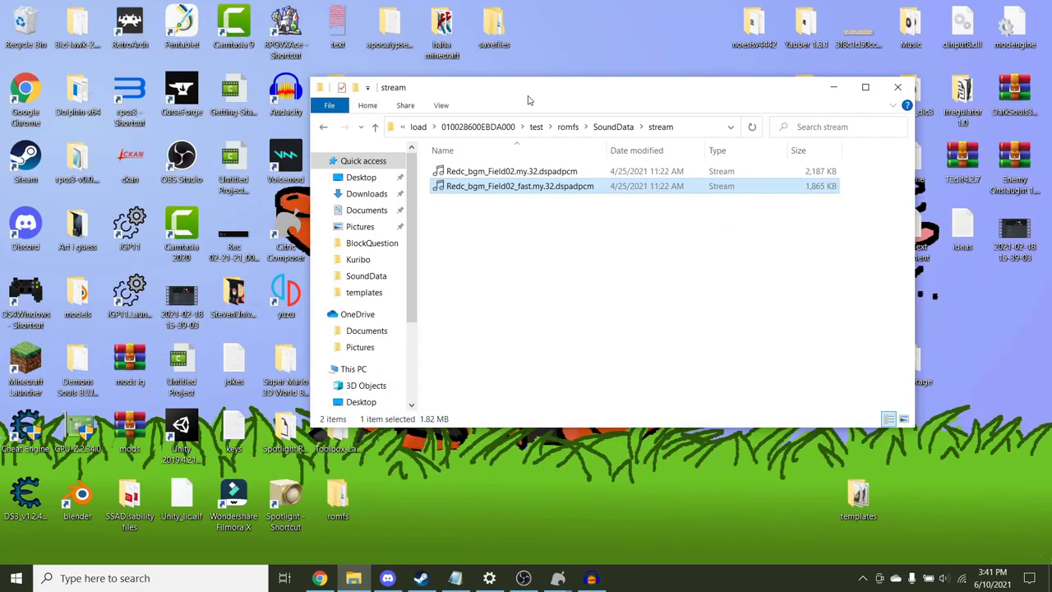
Bring the Isabelle Sound Editor forward and start importing an audio file
click(538, 171)
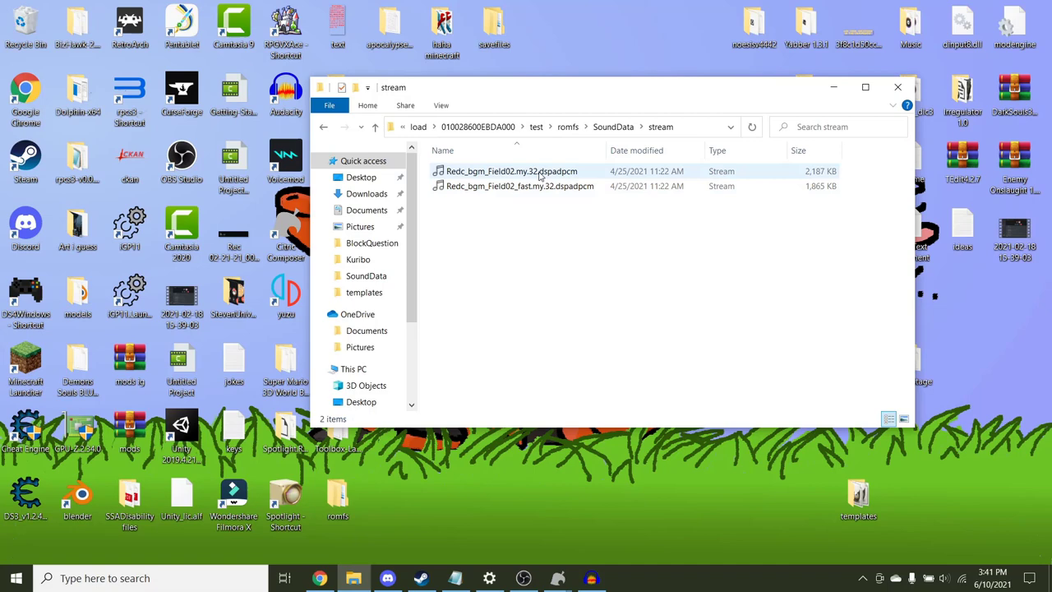
mouse_move(557, 575)
click(599, 526)
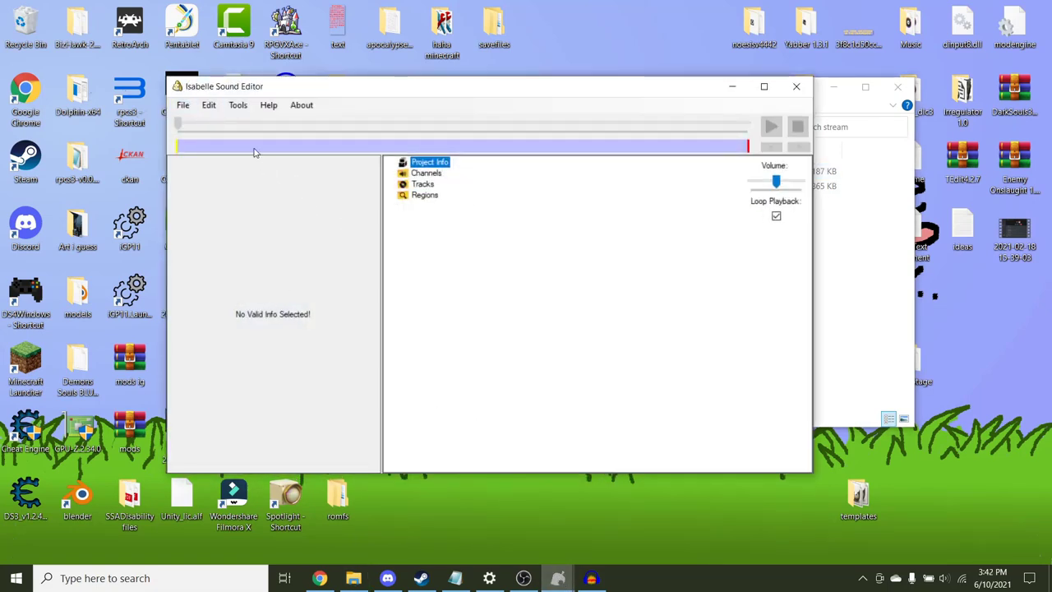
click(183, 105)
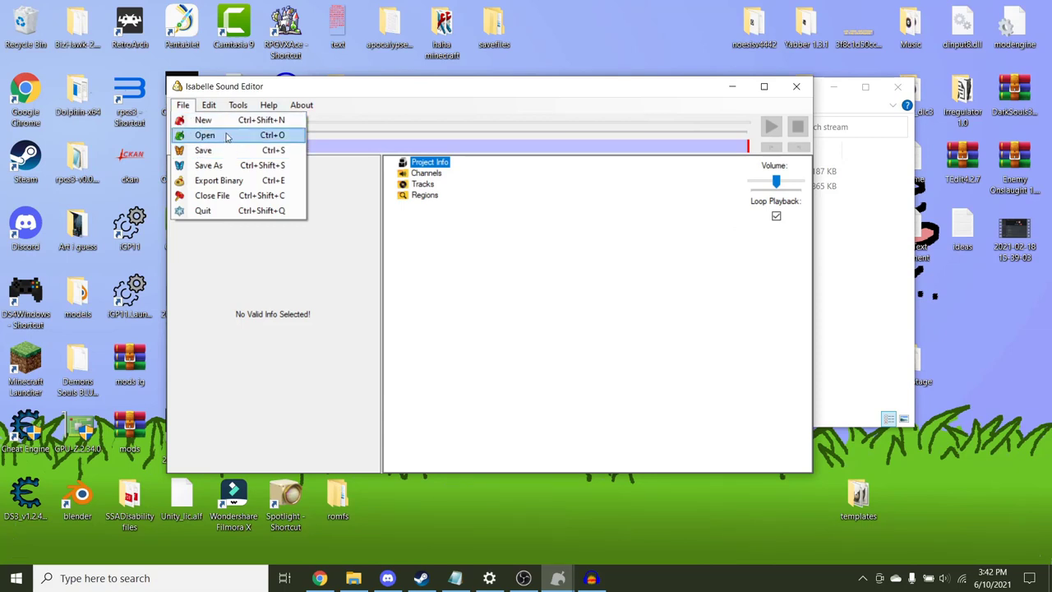
mouse_move(204, 108)
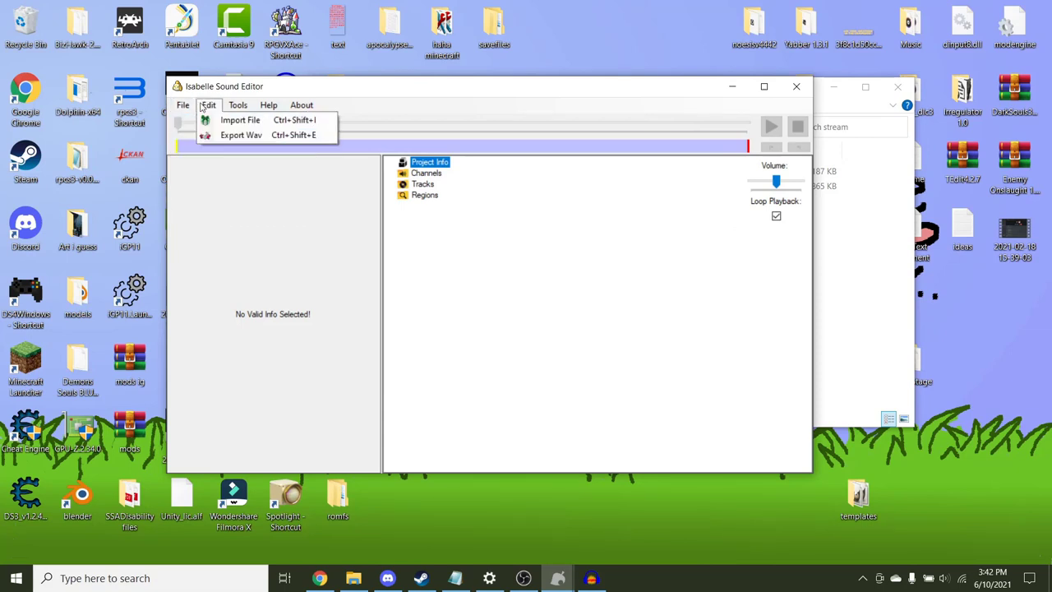
click(230, 122)
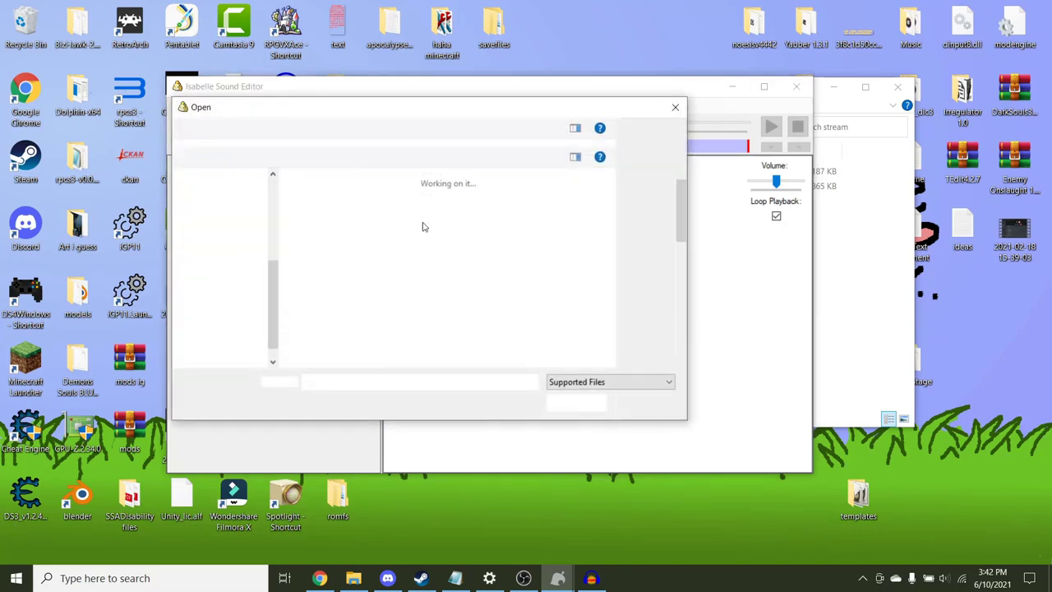
Paste the copied stream folder path, open Redc_bgm_Field02.my.32.dspadpcm, and play it briefly
click(888, 217)
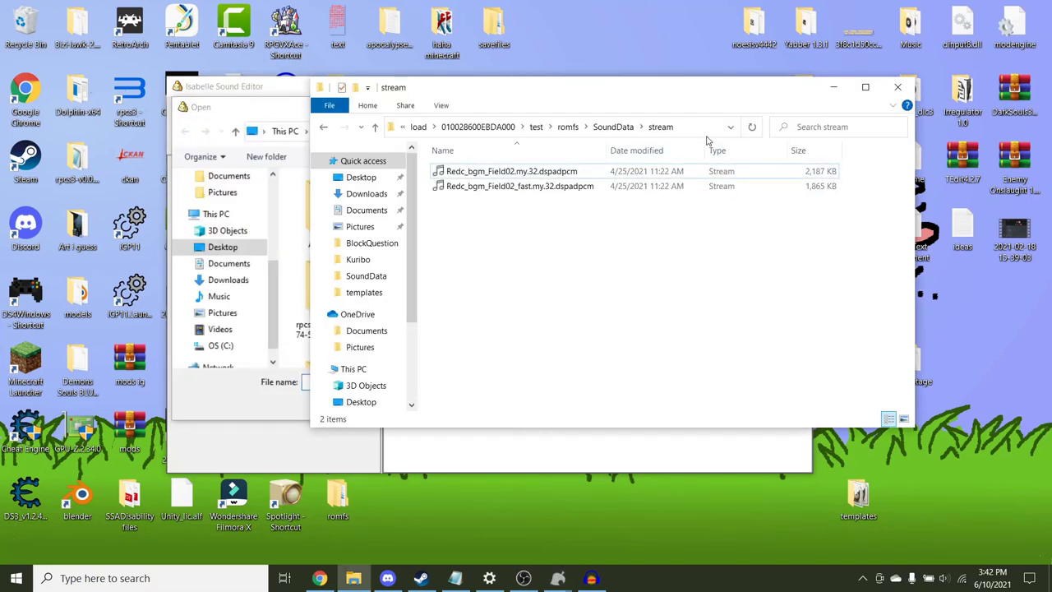
click(706, 135)
key(ctrl+c)
click(280, 131)
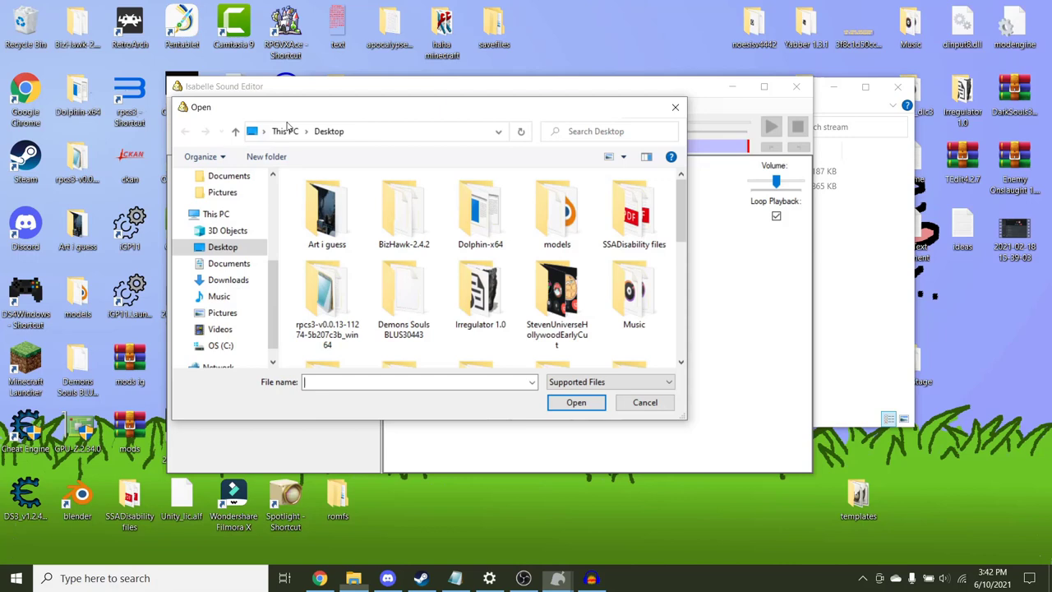
click(369, 132)
key(ctrl+v)
key(Return)
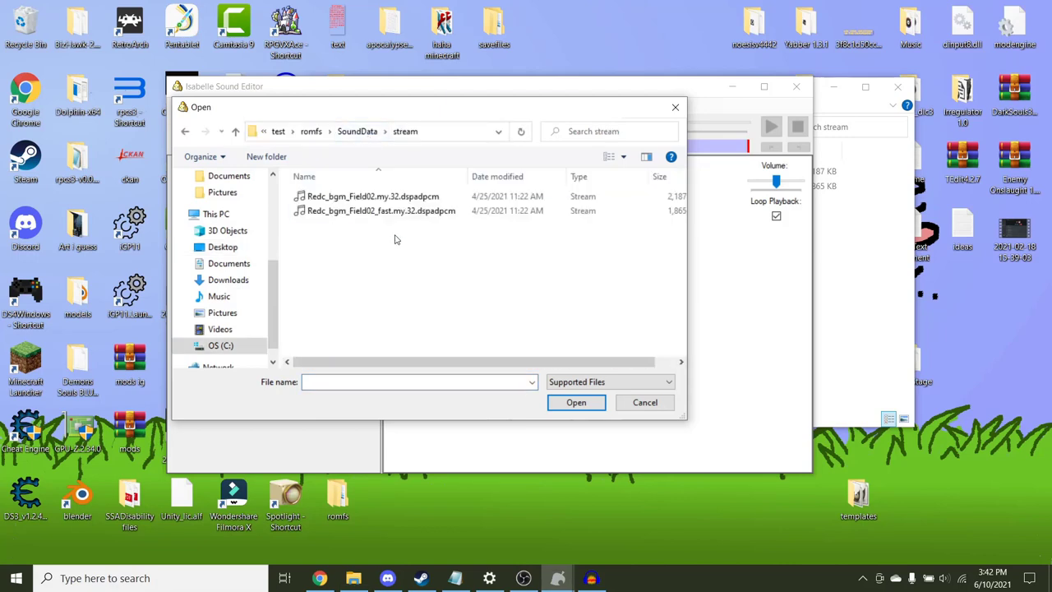
click(371, 197)
click(591, 408)
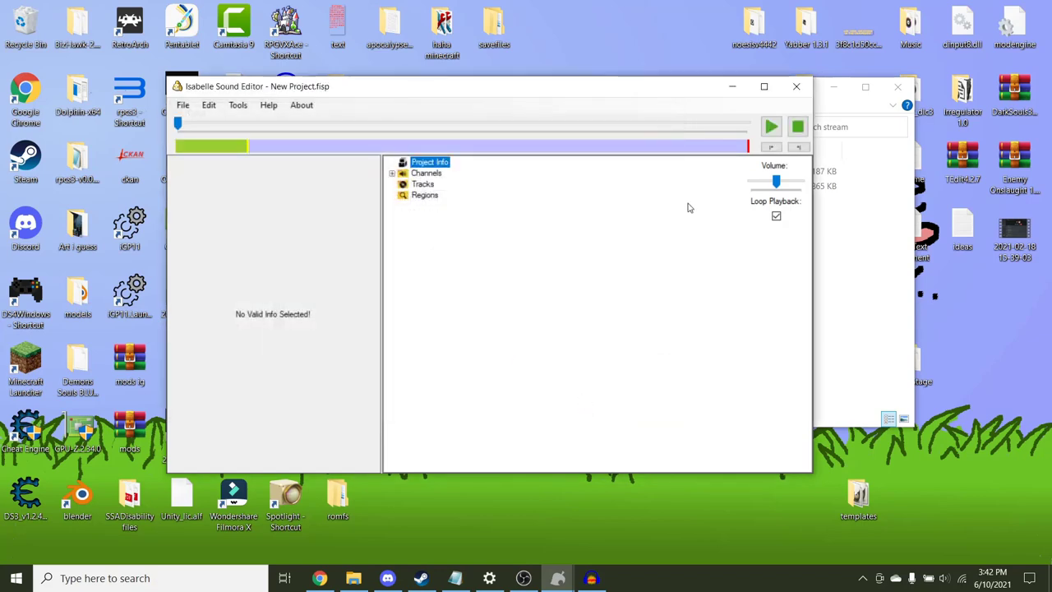
click(771, 125)
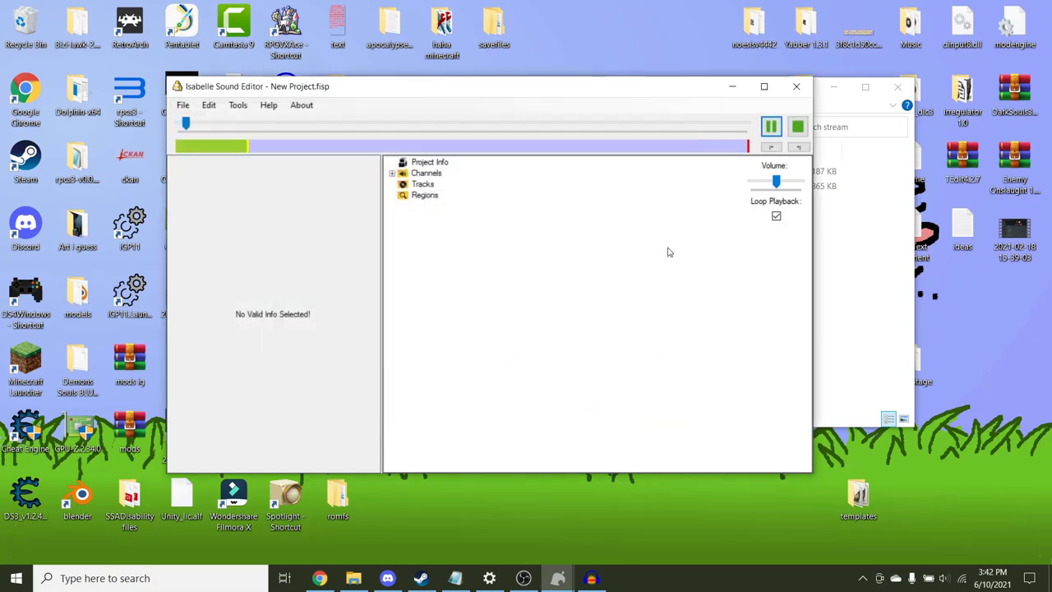
click(771, 126)
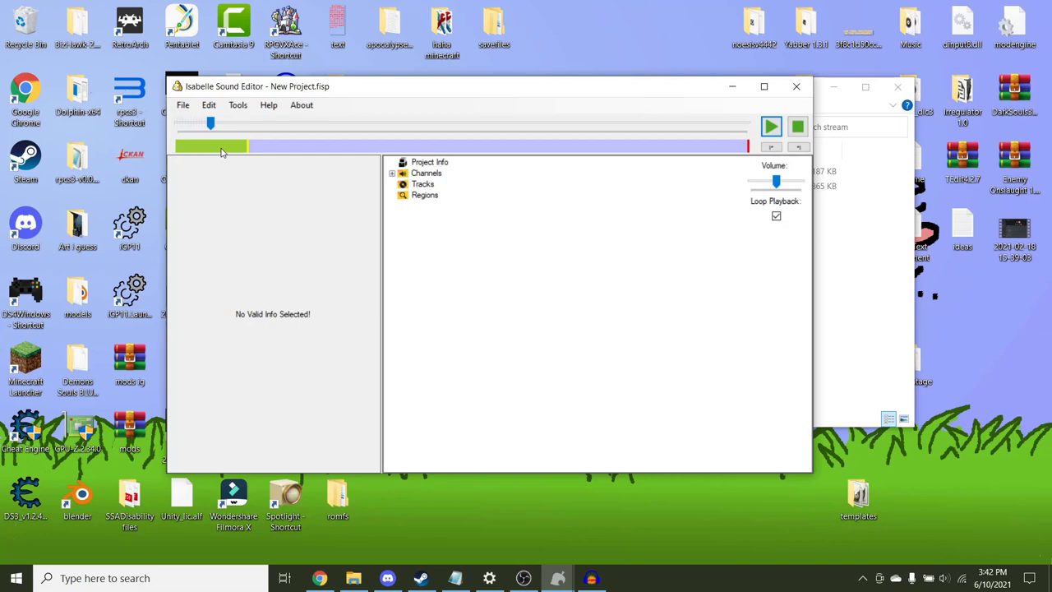
Show Project Info with the window maximized, then rewind to the start and play and pause parts of Field02
click(428, 163)
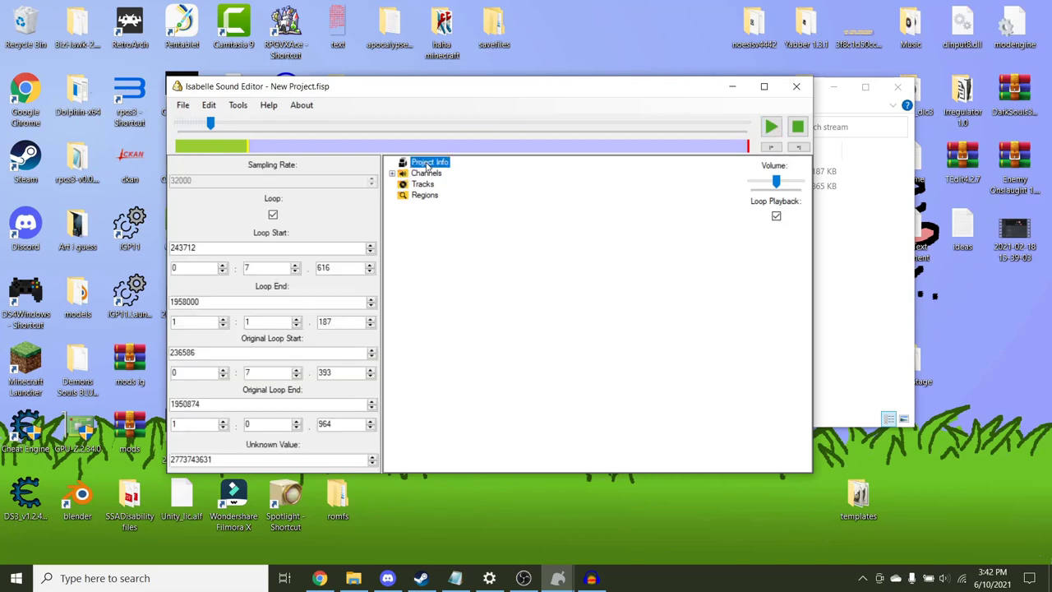
click(763, 86)
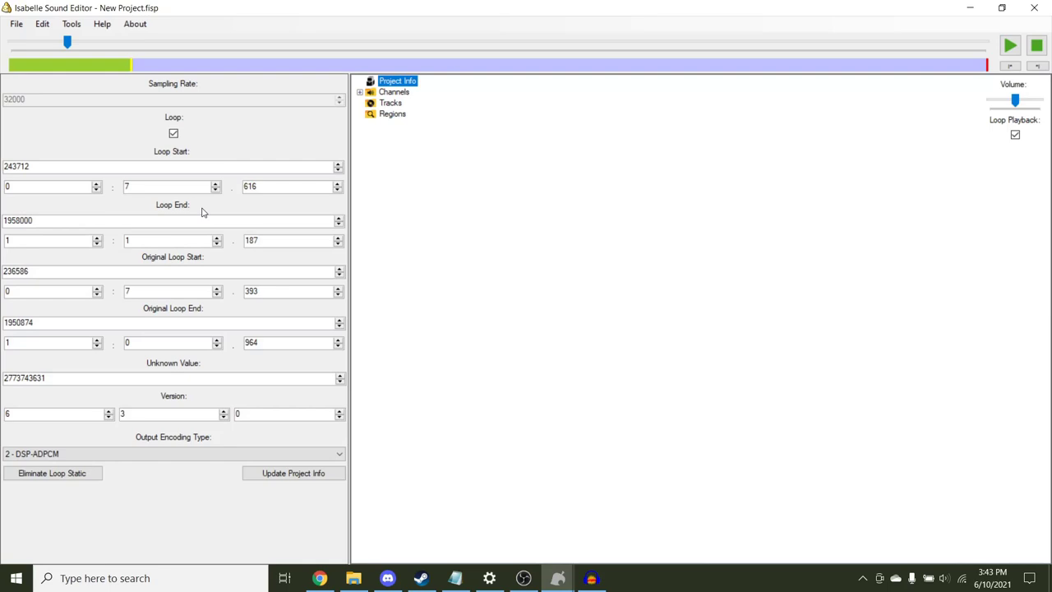
drag(67, 42, 10, 42)
click(1009, 46)
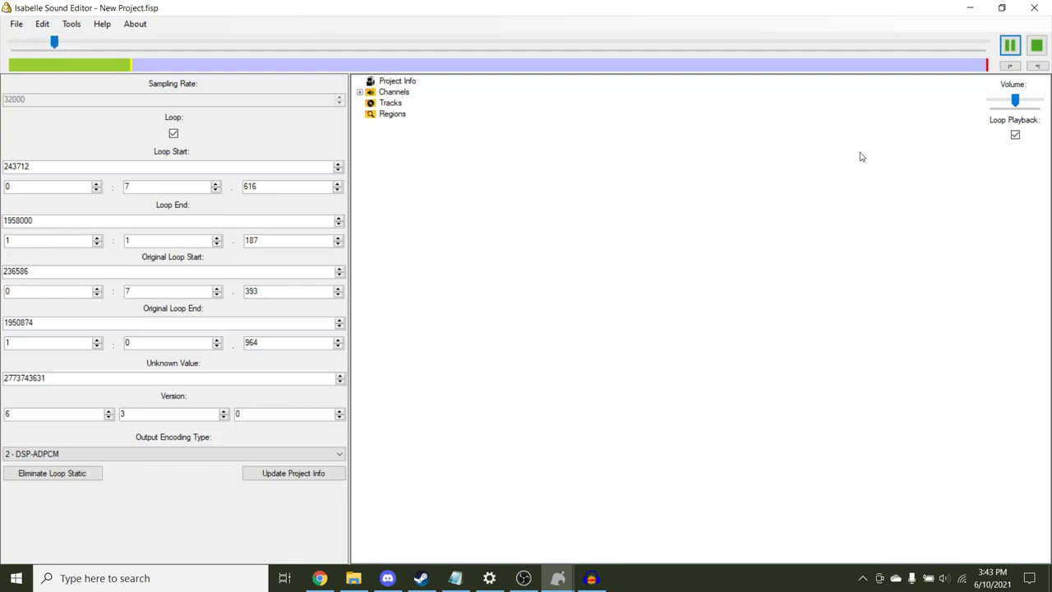
click(1009, 46)
click(80, 41)
click(1010, 46)
click(1009, 46)
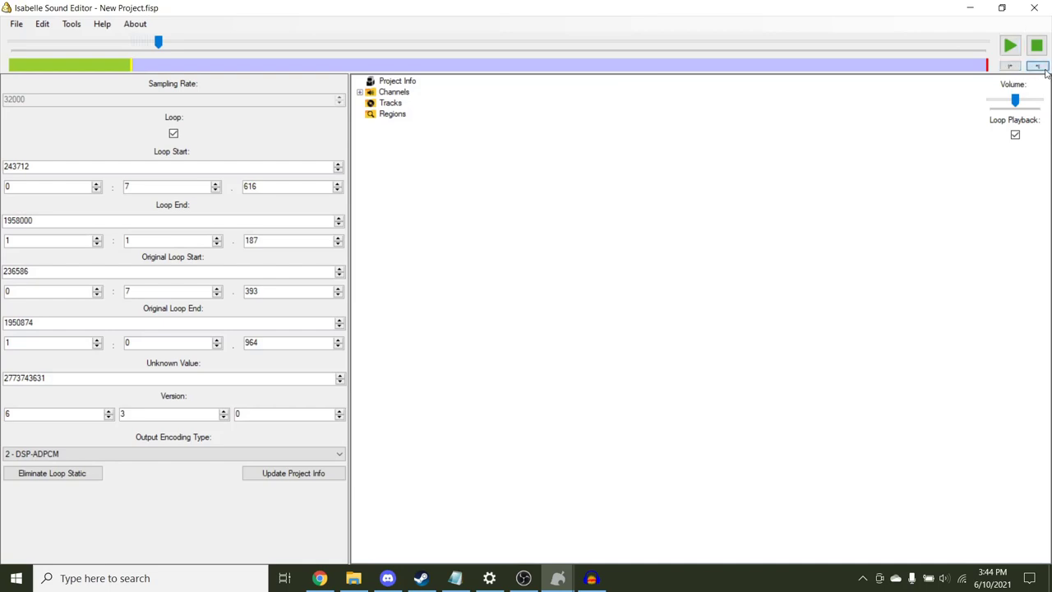
Try setting the loop end and loop start at the playhead, then preview playback from there
click(1037, 67)
drag(158, 45, 141, 43)
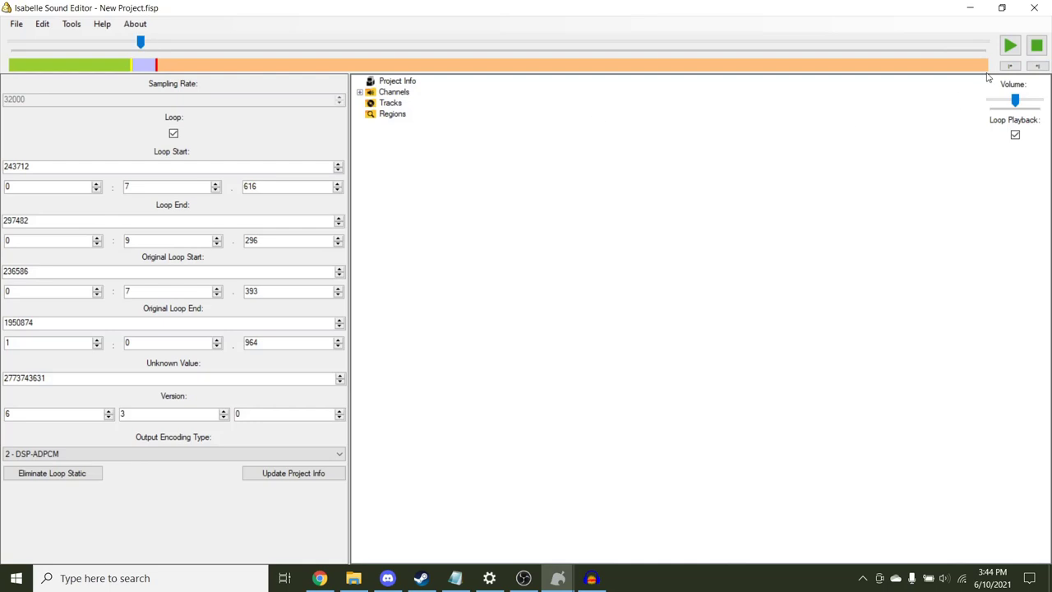
click(1009, 67)
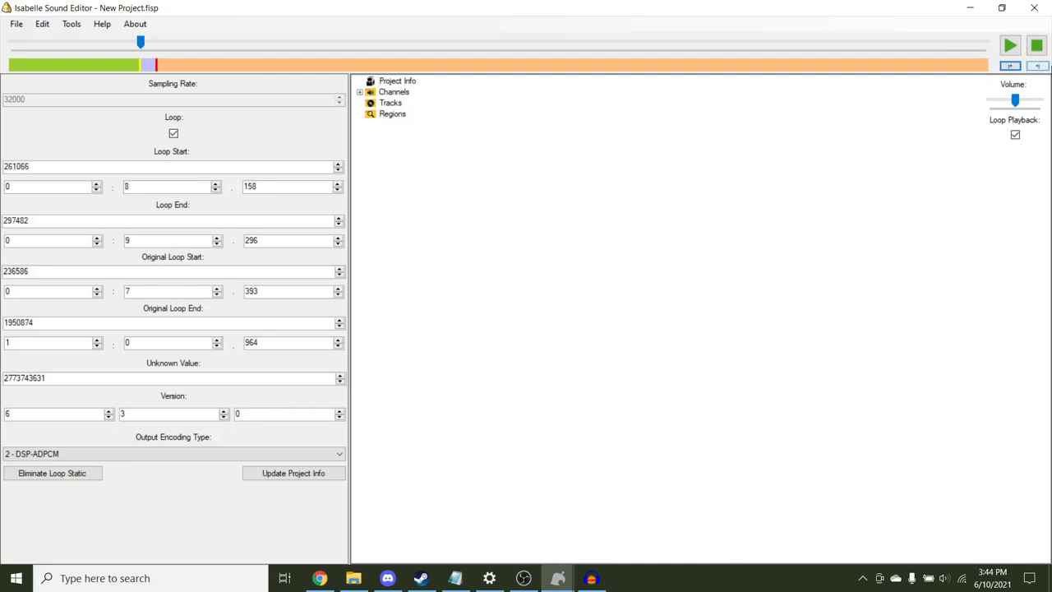
drag(139, 44, 150, 43)
drag(152, 41, 146, 43)
click(1009, 45)
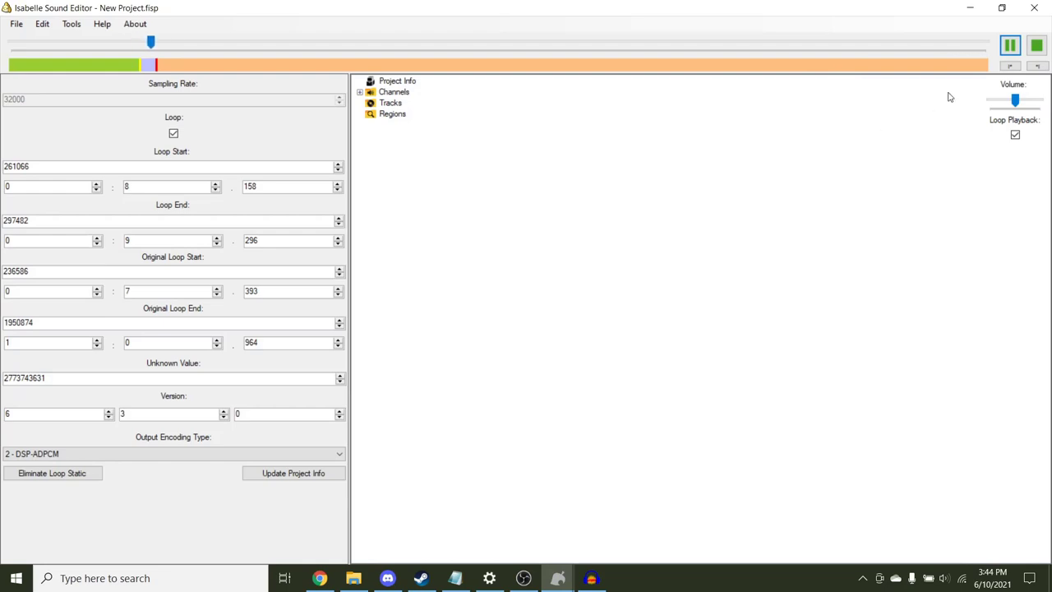
click(1009, 46)
Restore the loop end to 1958000 and set the loop start at 0:6.203 (198519)
drag(157, 44, 1048, 97)
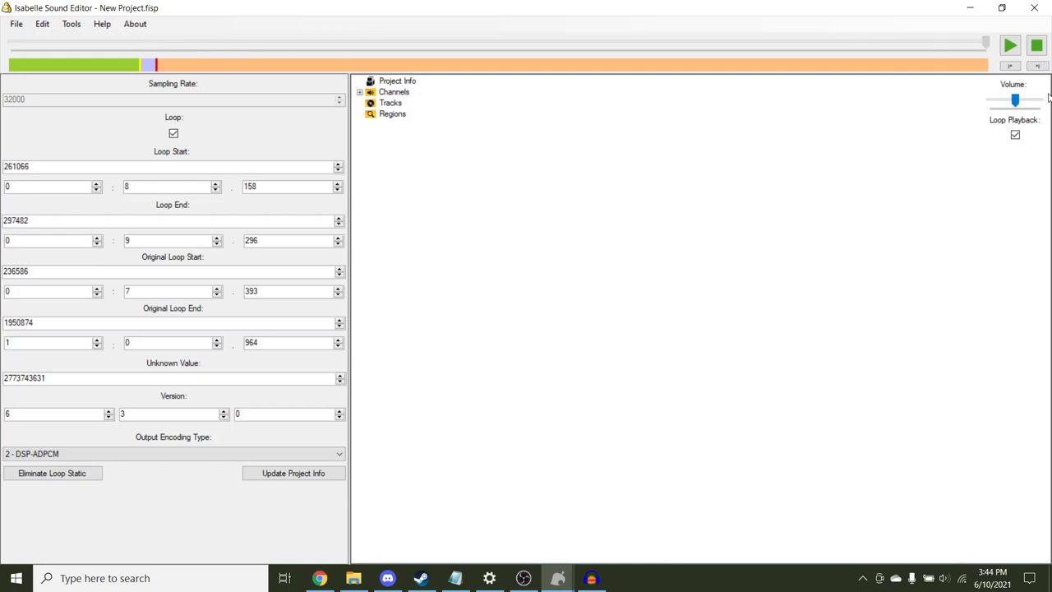
click(1038, 67)
drag(155, 41, 219, 41)
click(1037, 70)
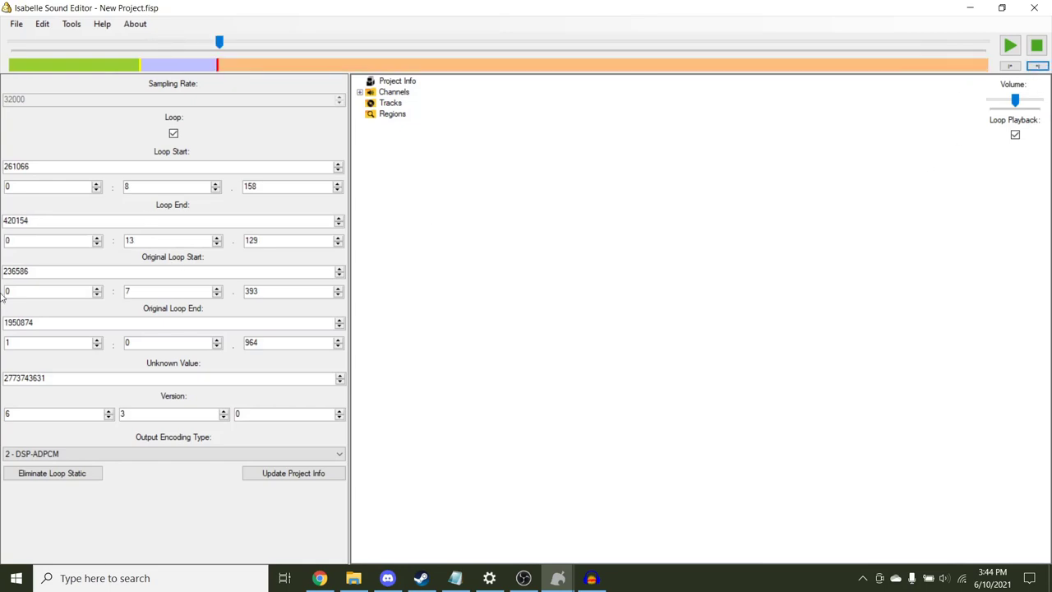
click(1037, 70)
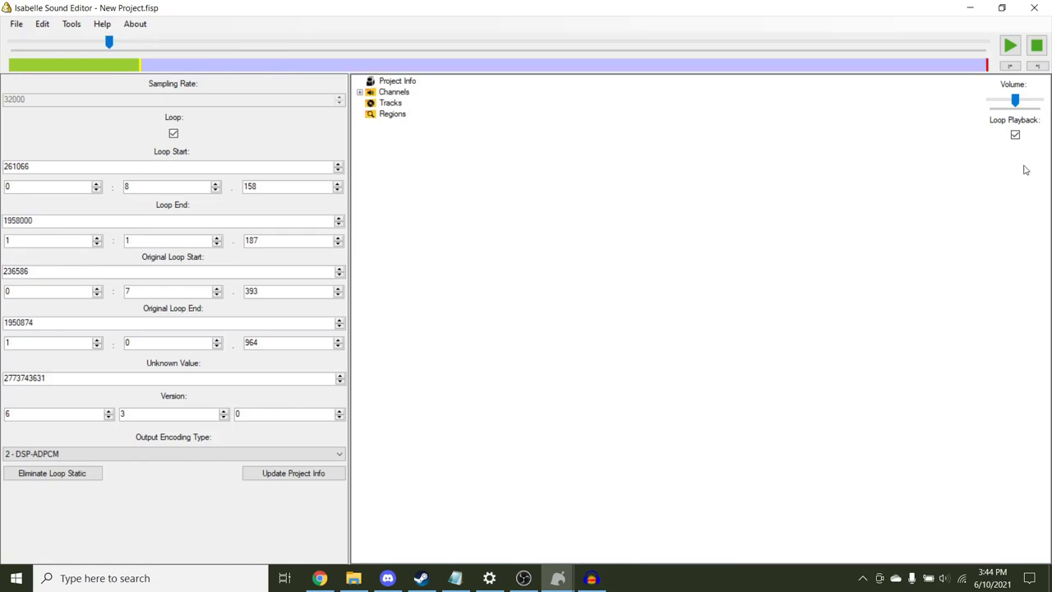
click(1010, 67)
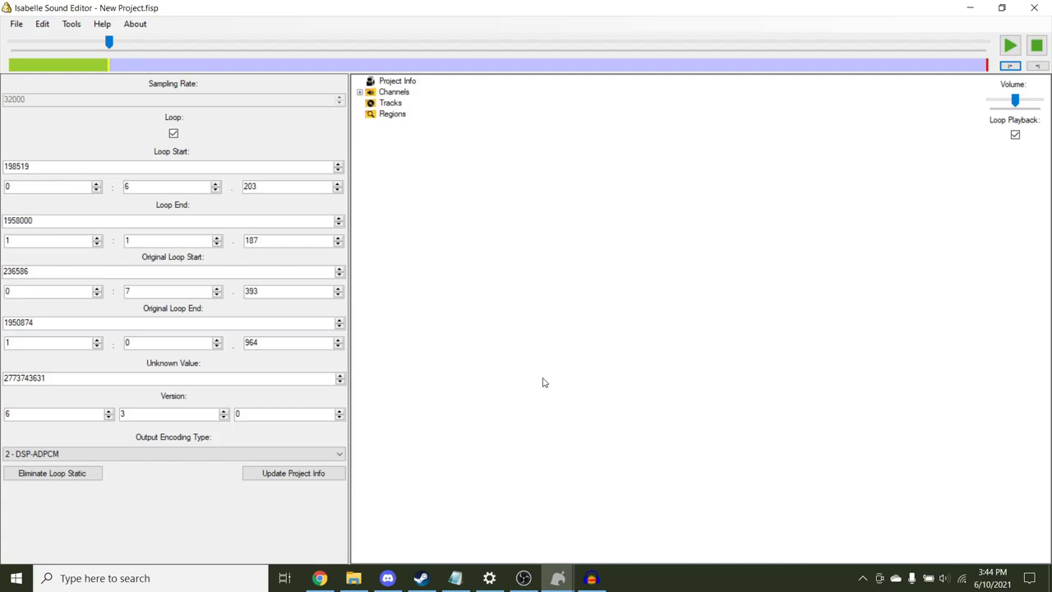
Import the Groose's Theme audio file from the Desktop, accepting the replacement warning
click(42, 25)
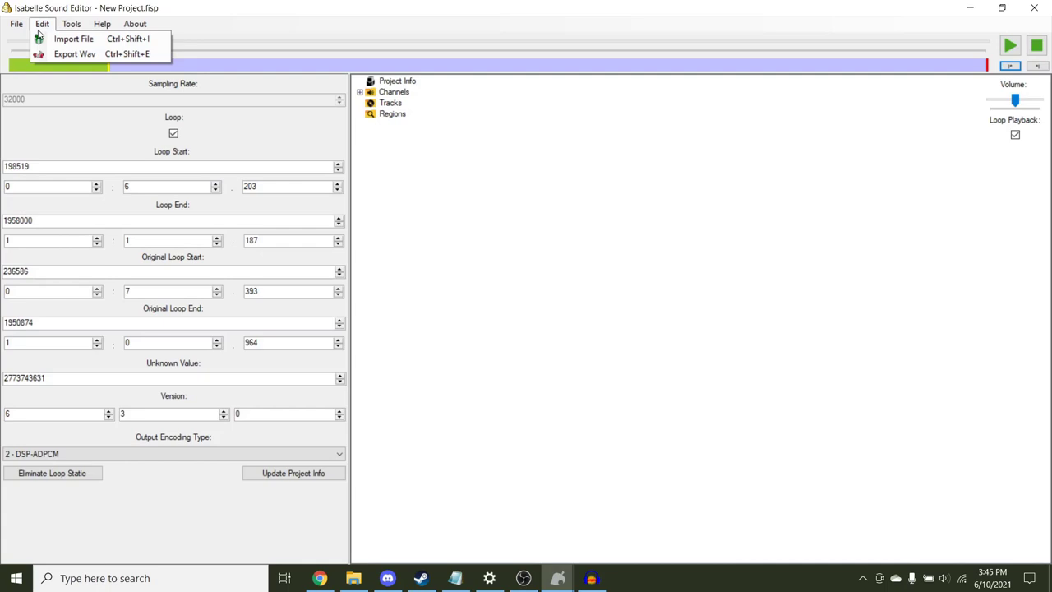
click(51, 41)
click(535, 308)
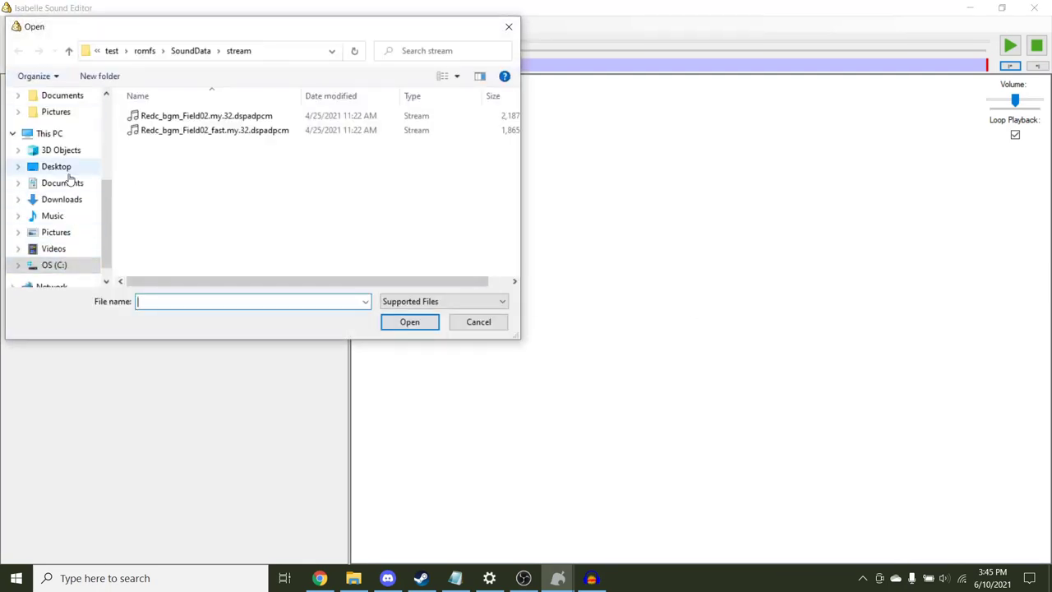
click(58, 167)
scroll(329, 189, down, 5)
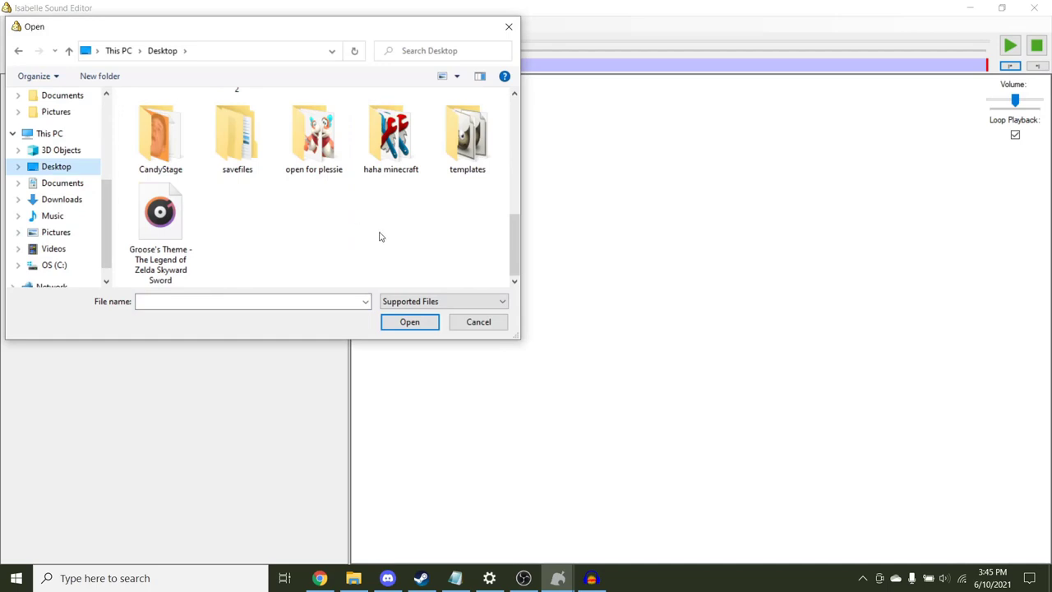
click(160, 229)
click(409, 321)
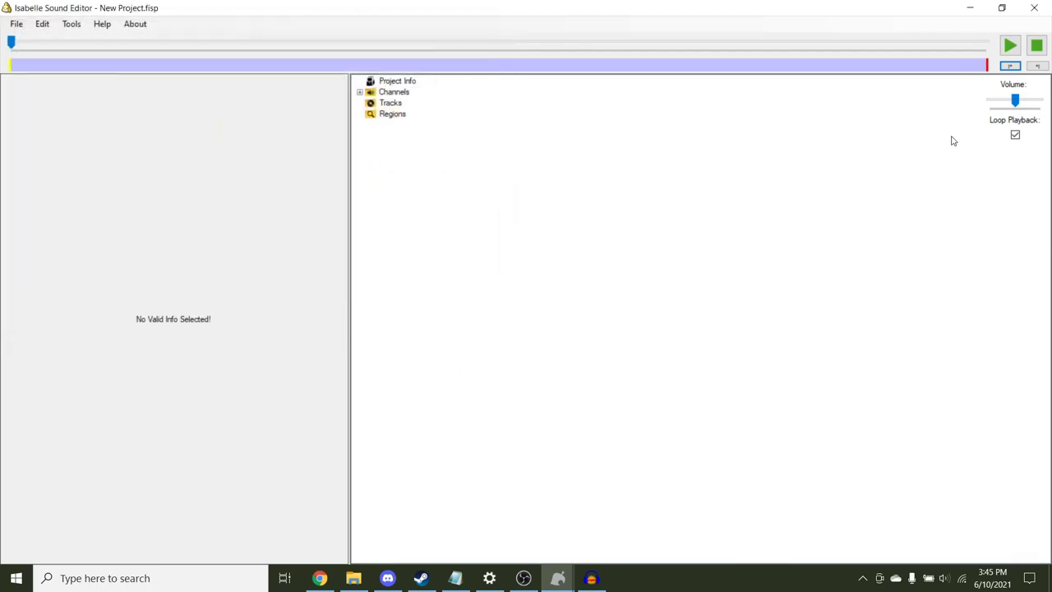
Preview Groose's Theme, then tick Loop in Project Info (0 to 1701875) and apply it
click(1009, 45)
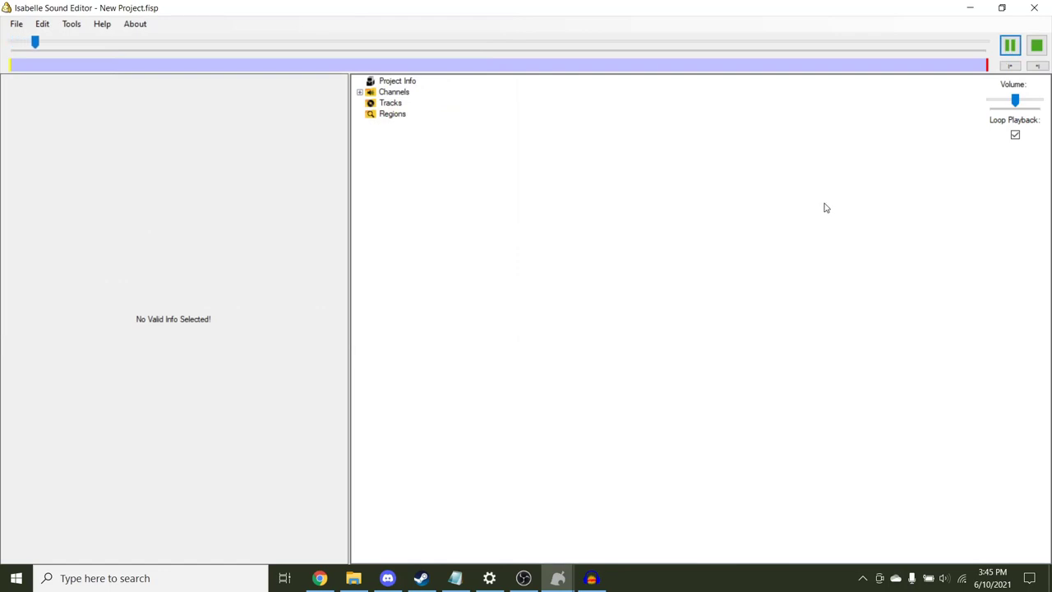
click(1009, 48)
click(403, 81)
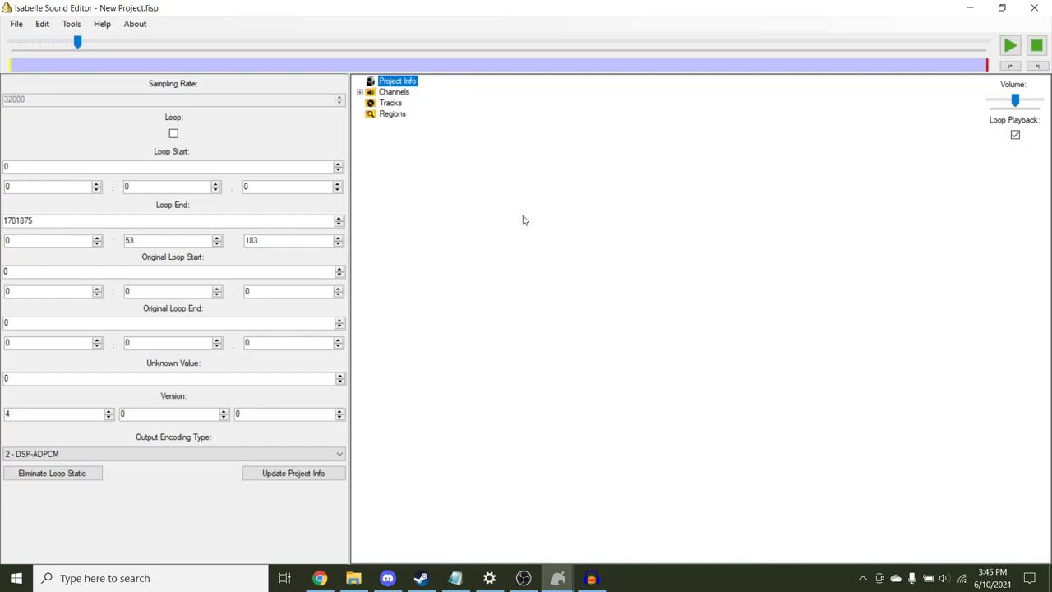
click(173, 133)
click(396, 93)
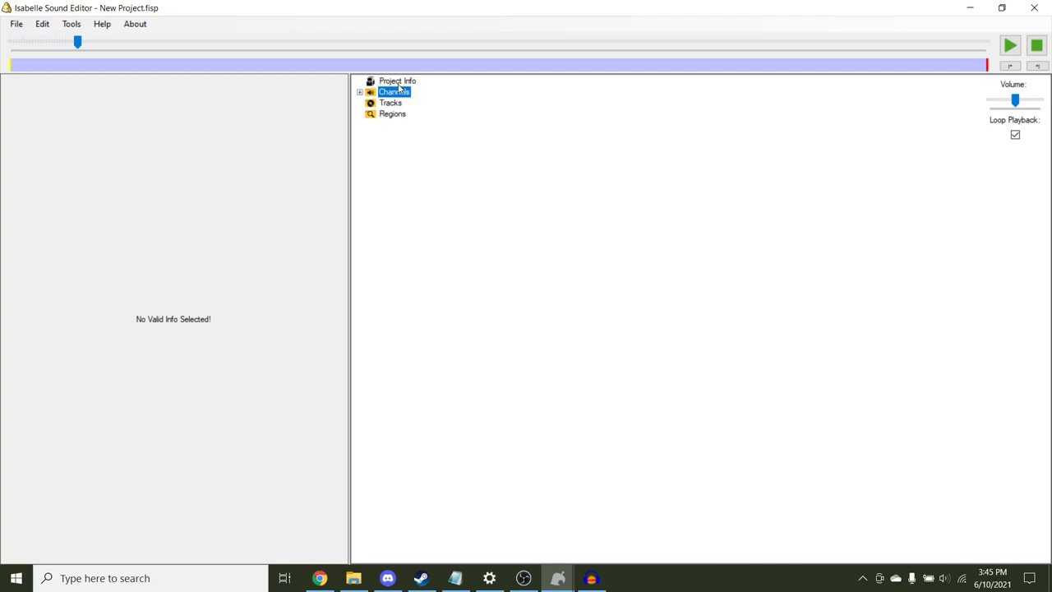
click(399, 82)
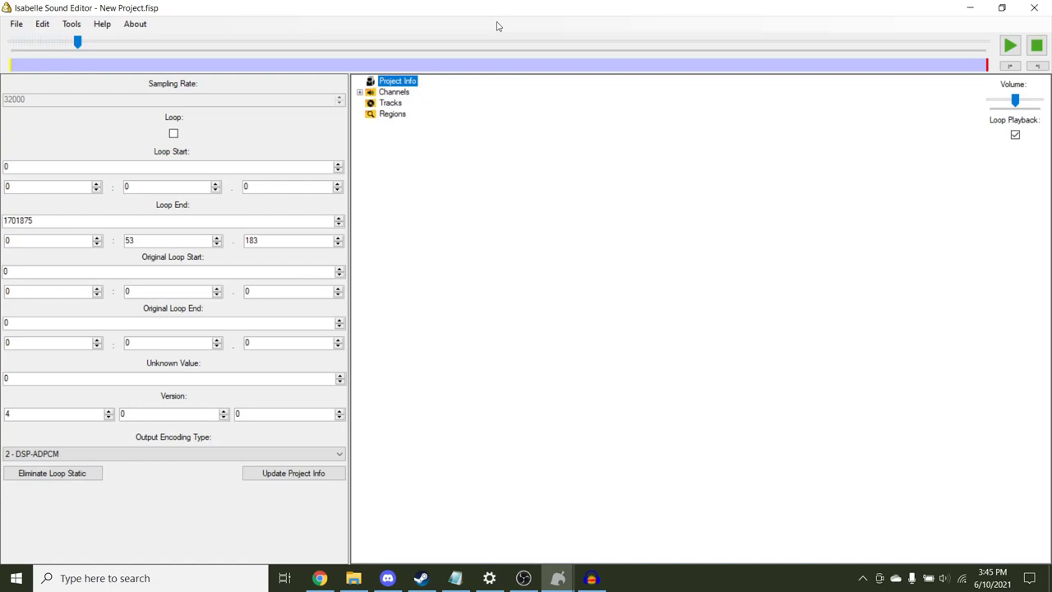
click(174, 134)
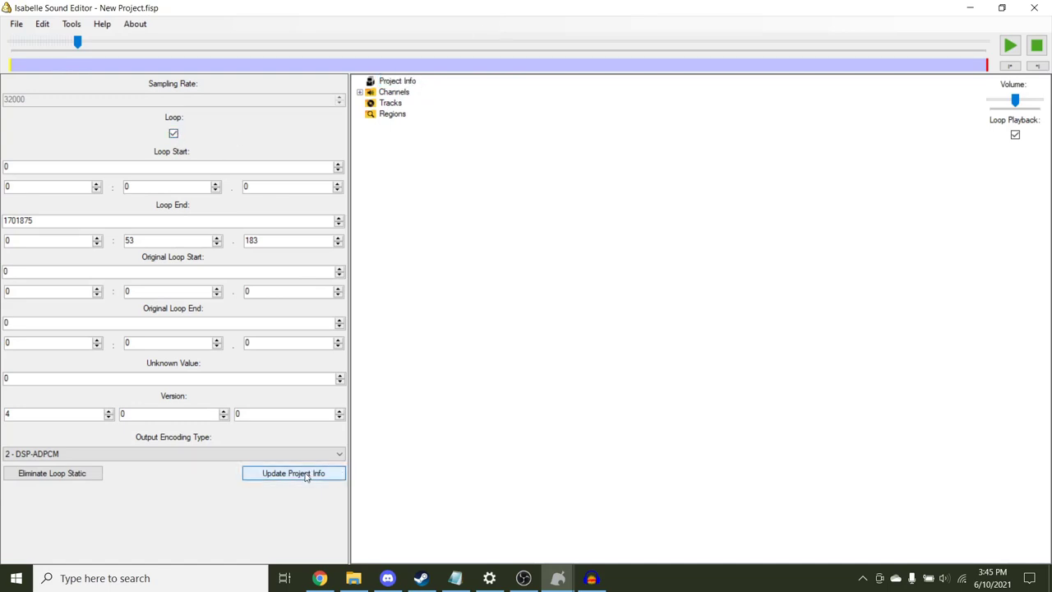
click(306, 474)
click(399, 82)
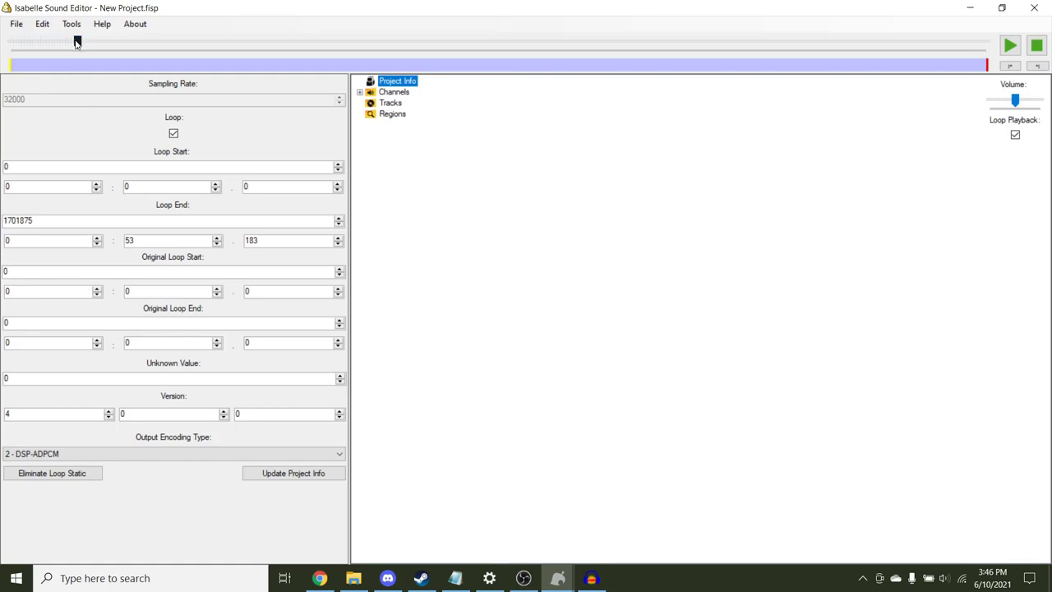
Try loop start values 690 and then 0:2.760, previewing the track from the beginning
drag(75, 41, 93, 93)
drag(37, 168, 4, 166)
text(6900)
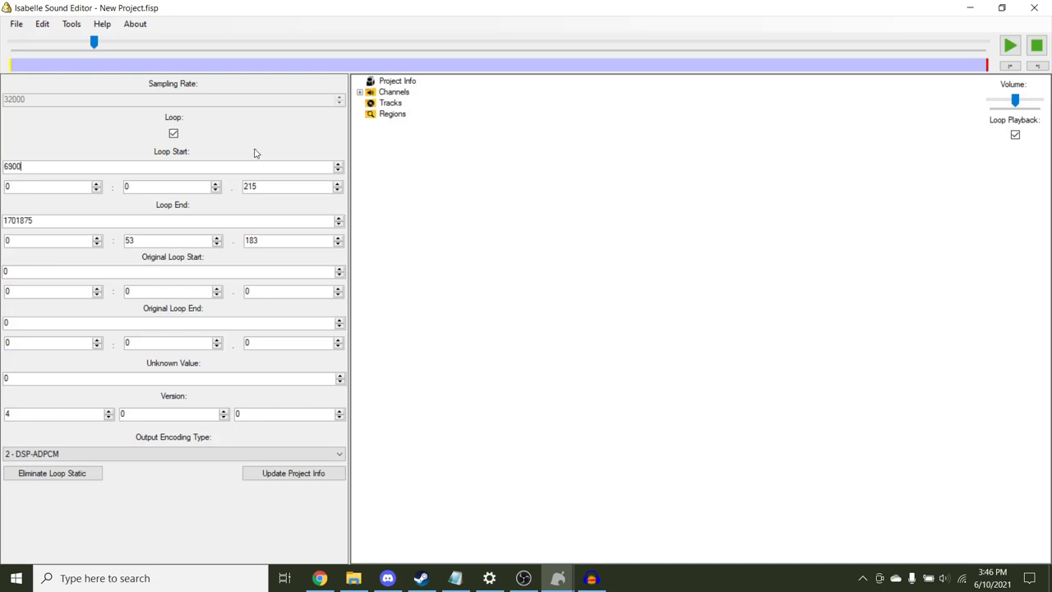
click(294, 475)
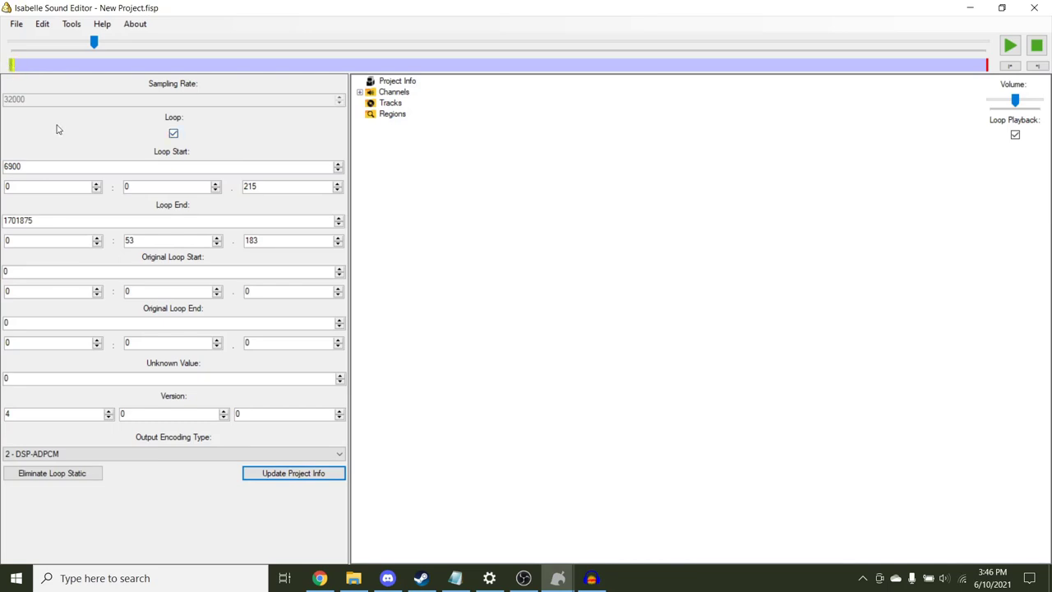
drag(94, 42, 3, 67)
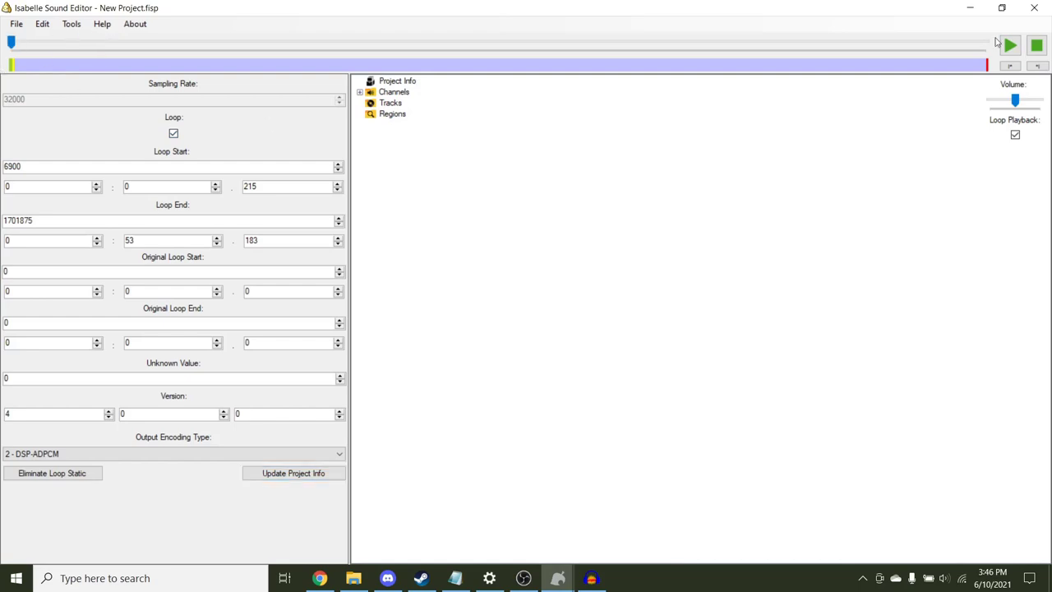
click(1008, 47)
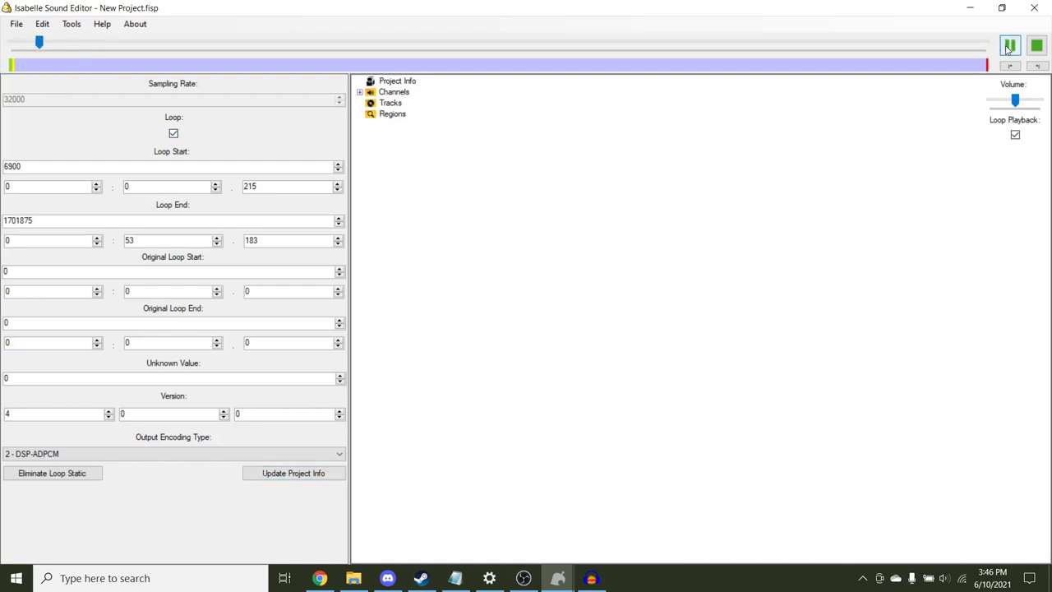
click(1009, 47)
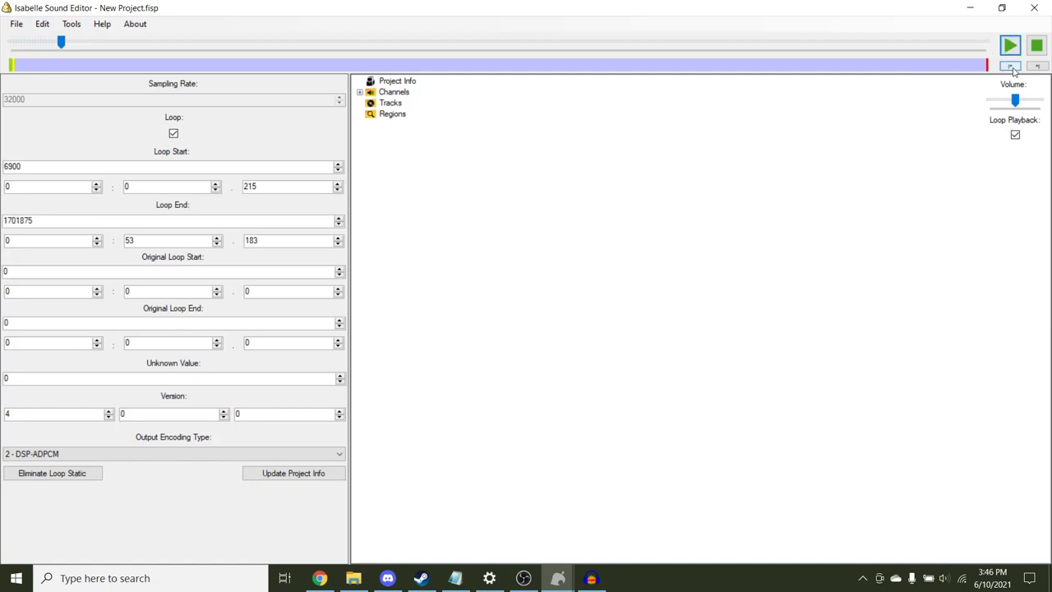
click(1010, 66)
Play from just before the loop end to hear the loop repeat, then switch to Audacity
drag(61, 42, 958, 200)
key(space)
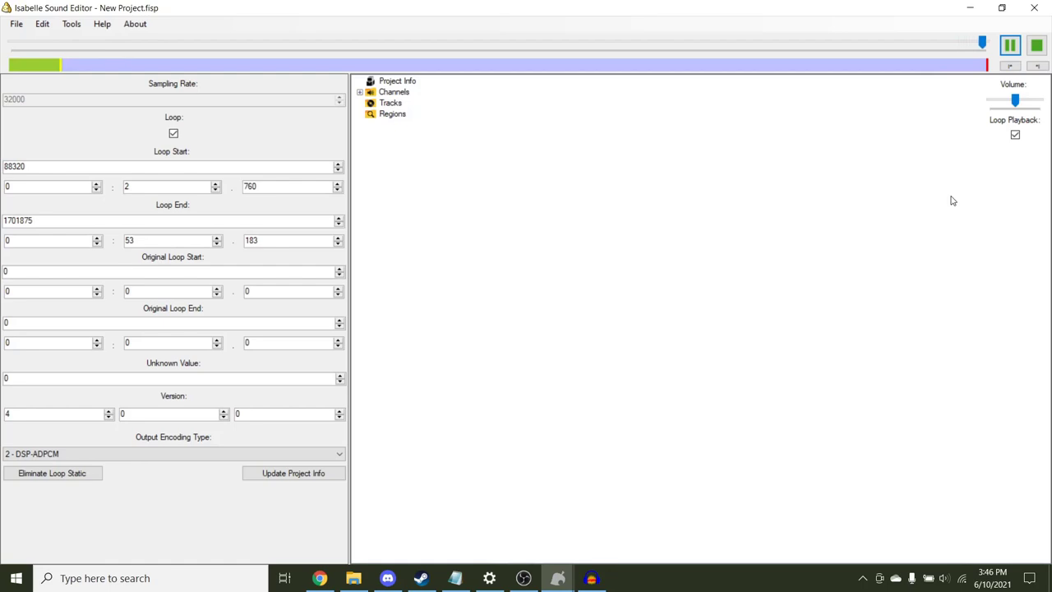
key(space)
click(591, 577)
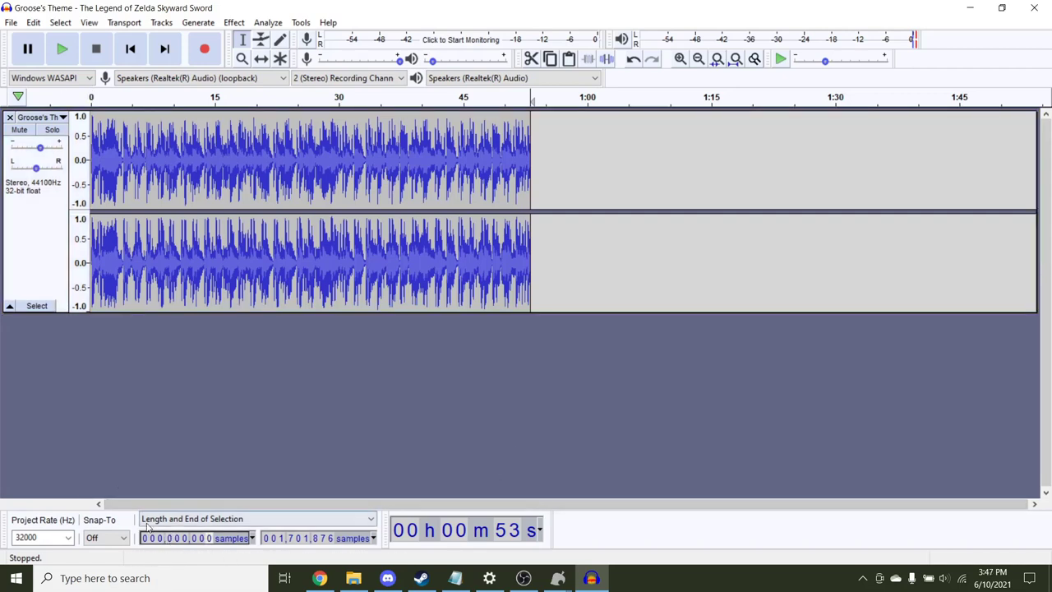
Show the selection as Start and End, trying hh:mm:ss before settling on samples
click(206, 518)
click(208, 532)
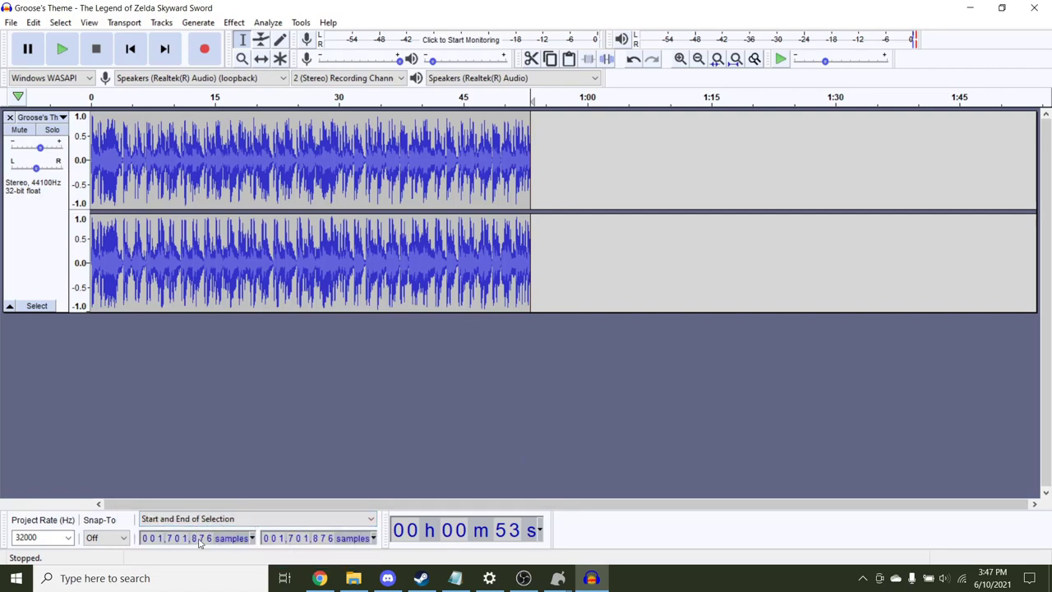
click(253, 538)
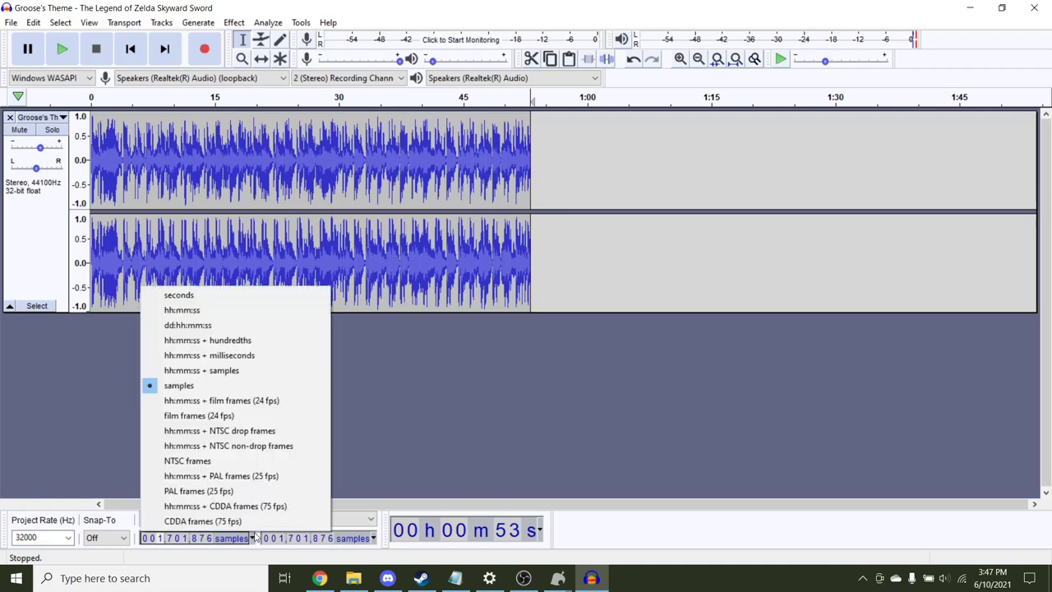
click(219, 309)
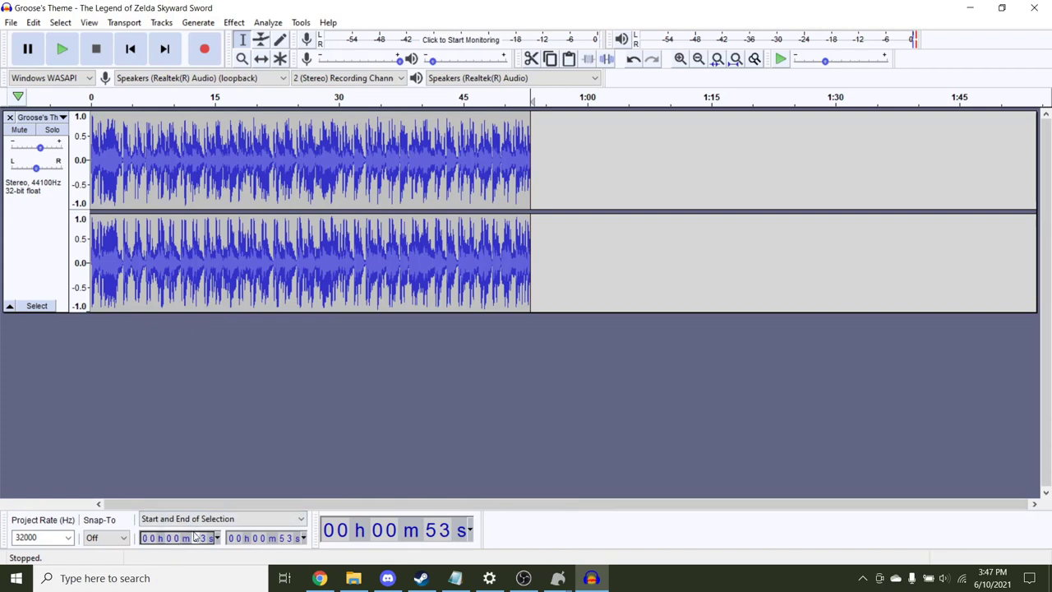
click(218, 539)
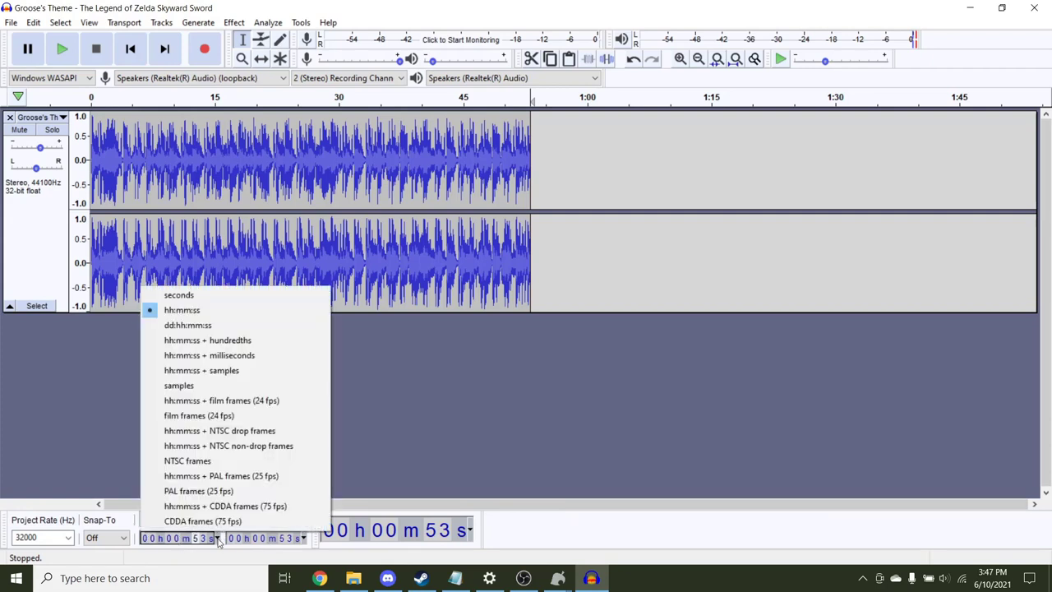
click(178, 385)
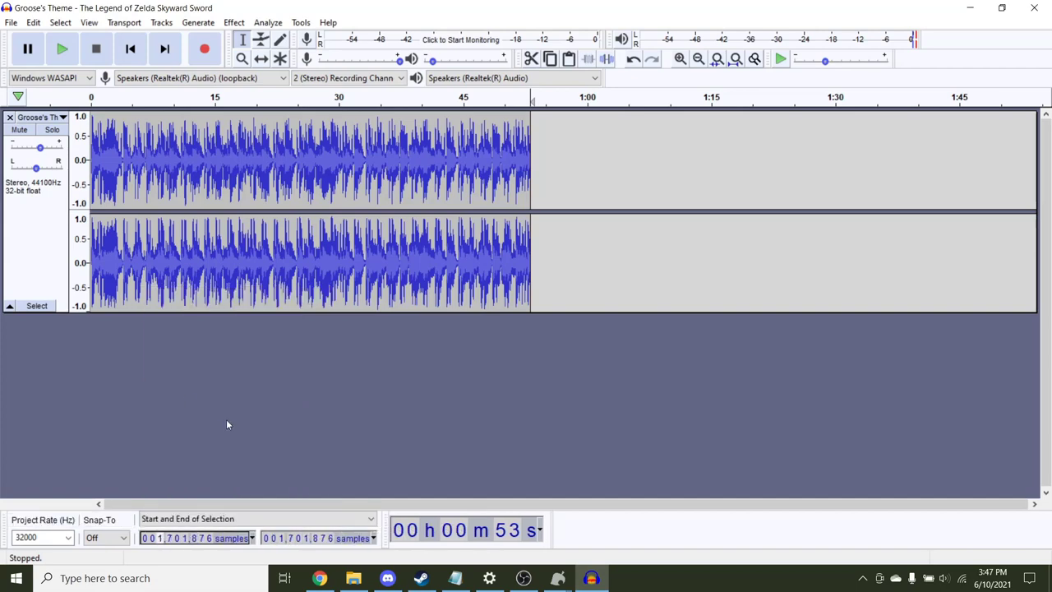
Listen around 8.5 seconds and mark the loop start at 8.528 s (sample 272,913)
key(ctrl+1)
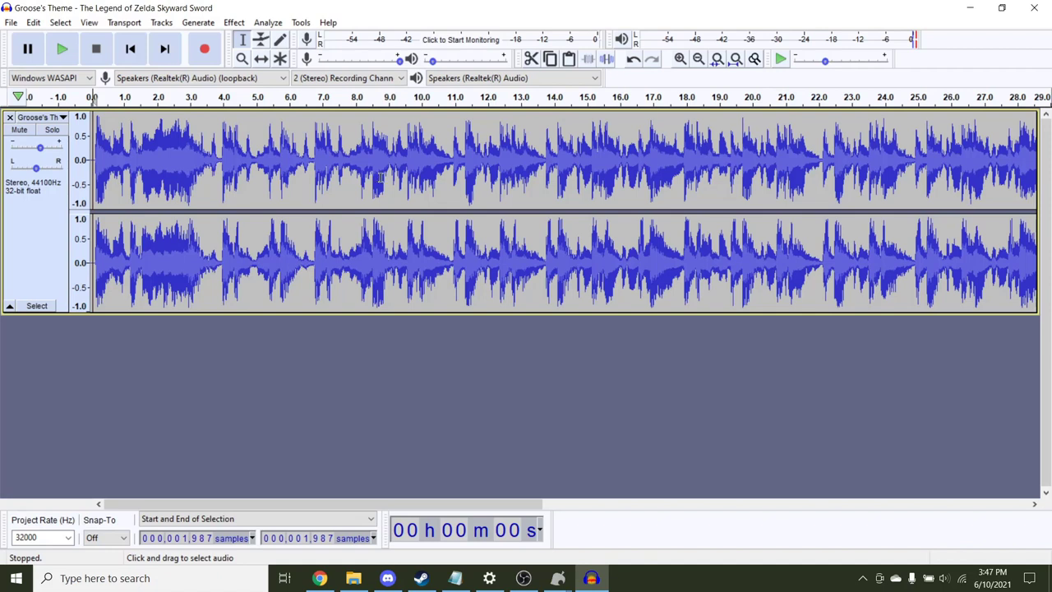
click(372, 136)
click(62, 49)
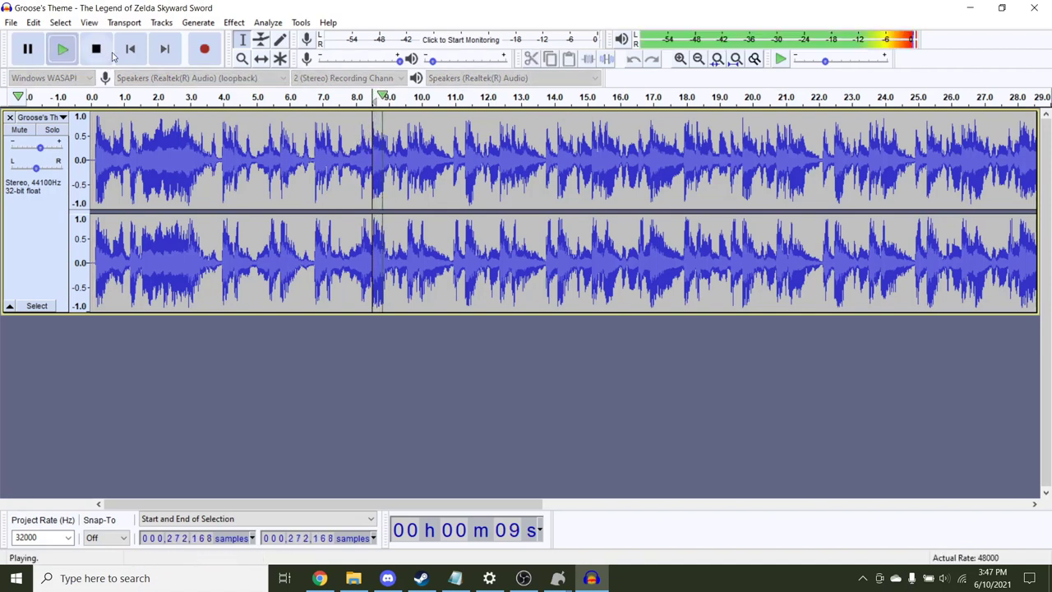
click(112, 54)
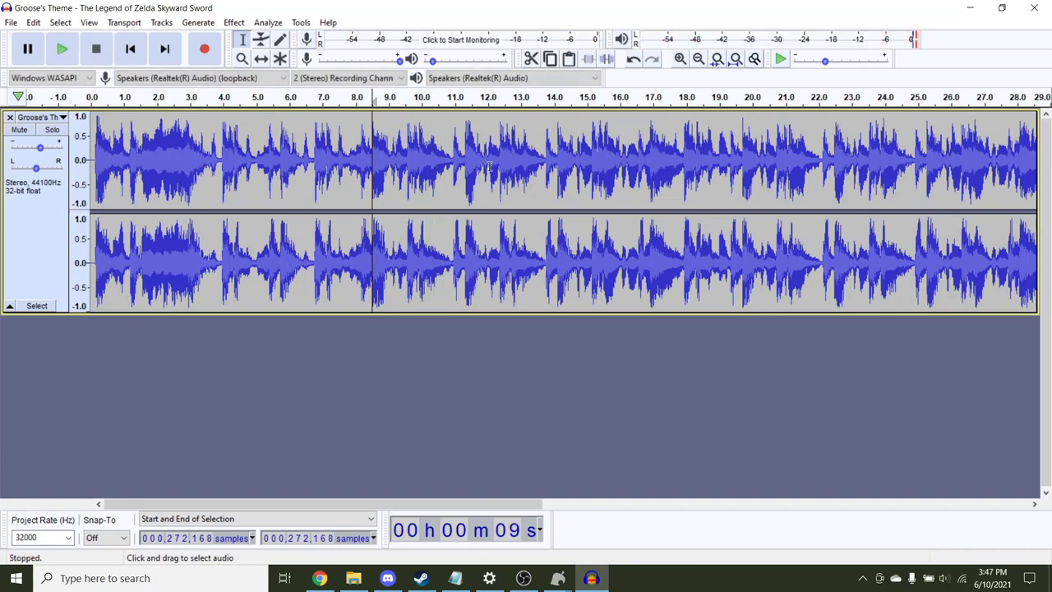
scroll(367, 144, up, 2)
scroll(367, 144, up, 2)
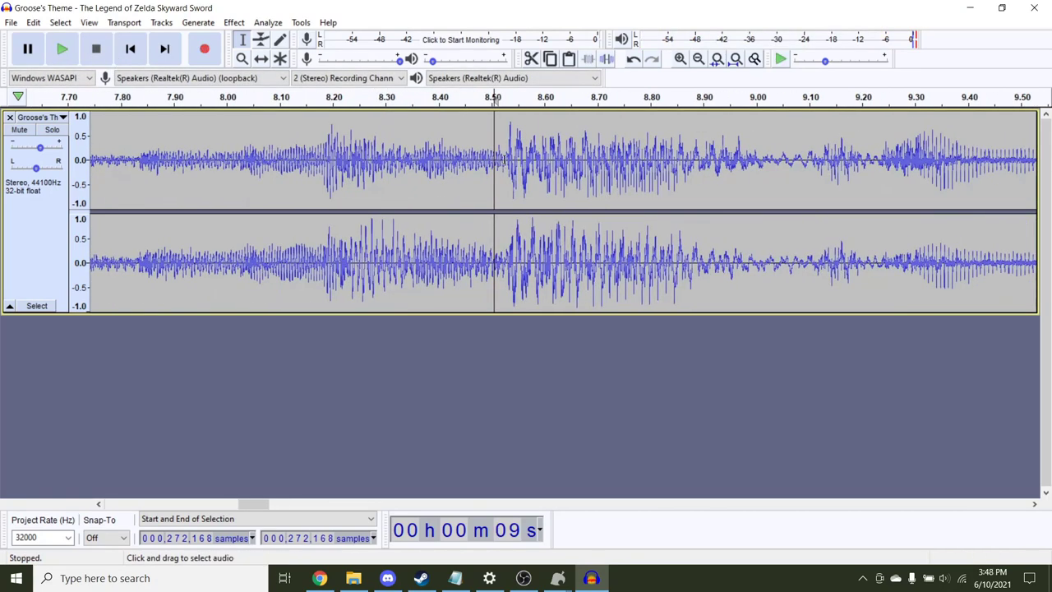
click(508, 153)
scroll(509, 278, down, 2)
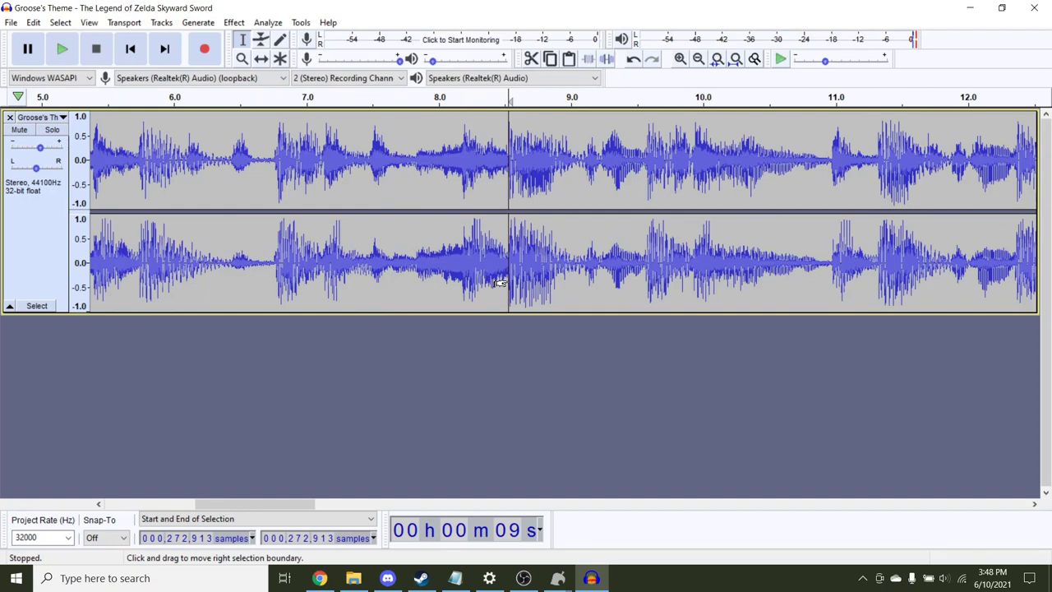
scroll(510, 278, down, 3)
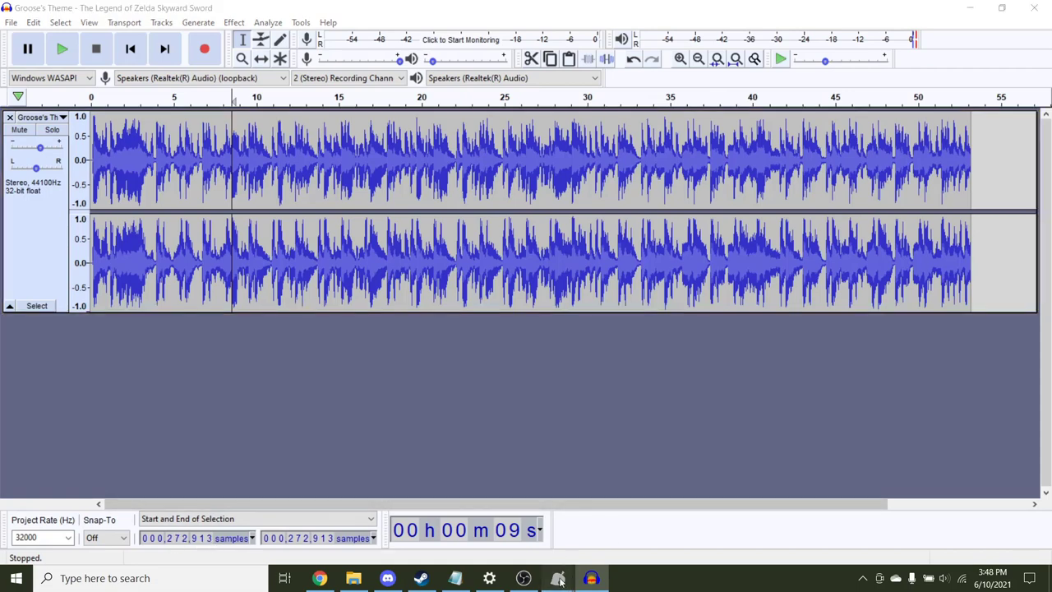
Back in Isabelle Sound Editor, set Loop Start to 272913 and update the project info
mouse_move(557, 577)
click(607, 546)
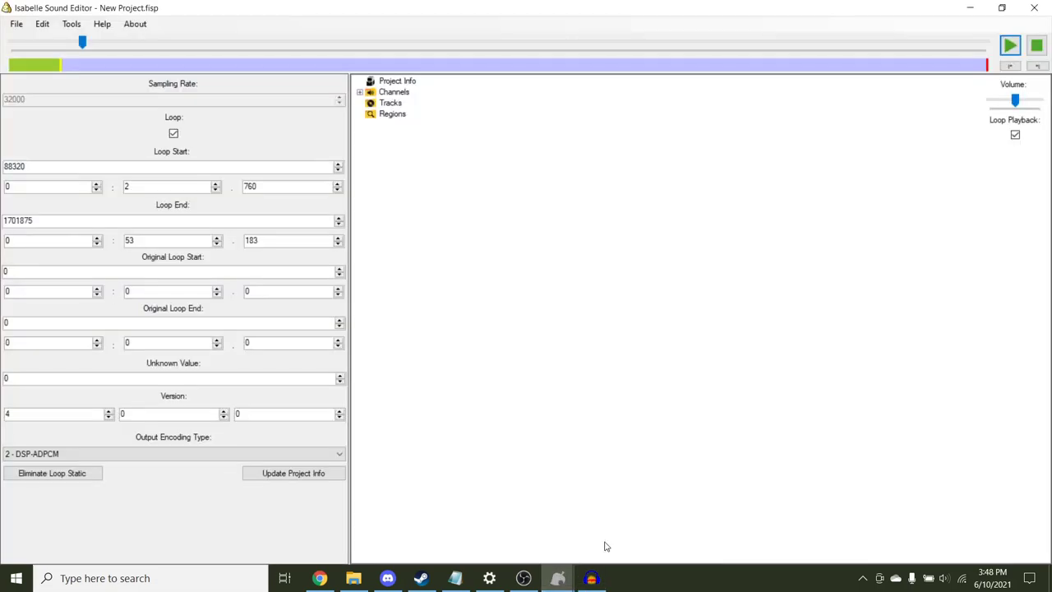
double_click(37, 167)
text(272913)
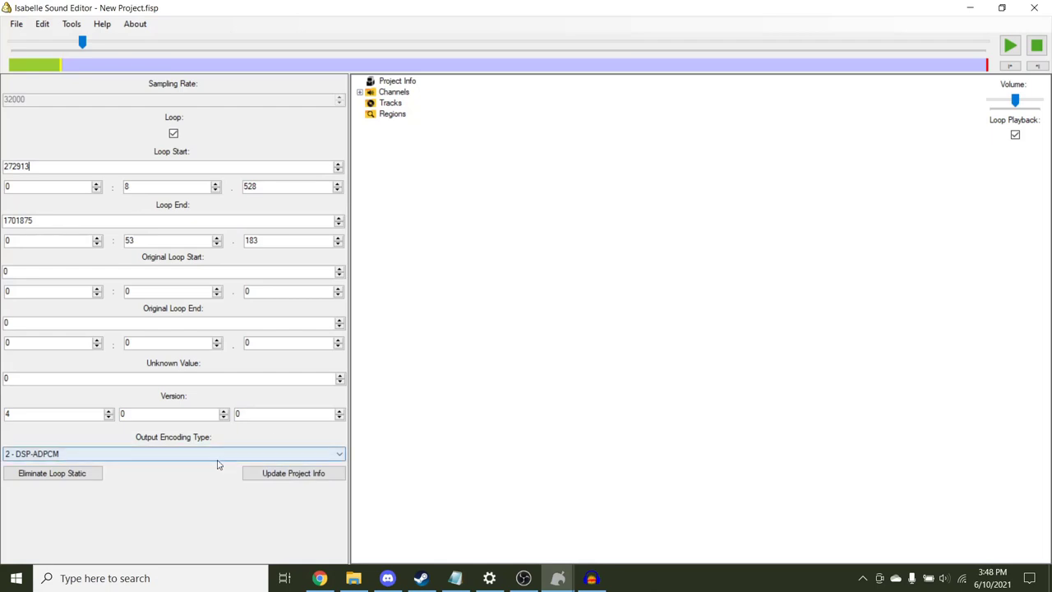
click(287, 479)
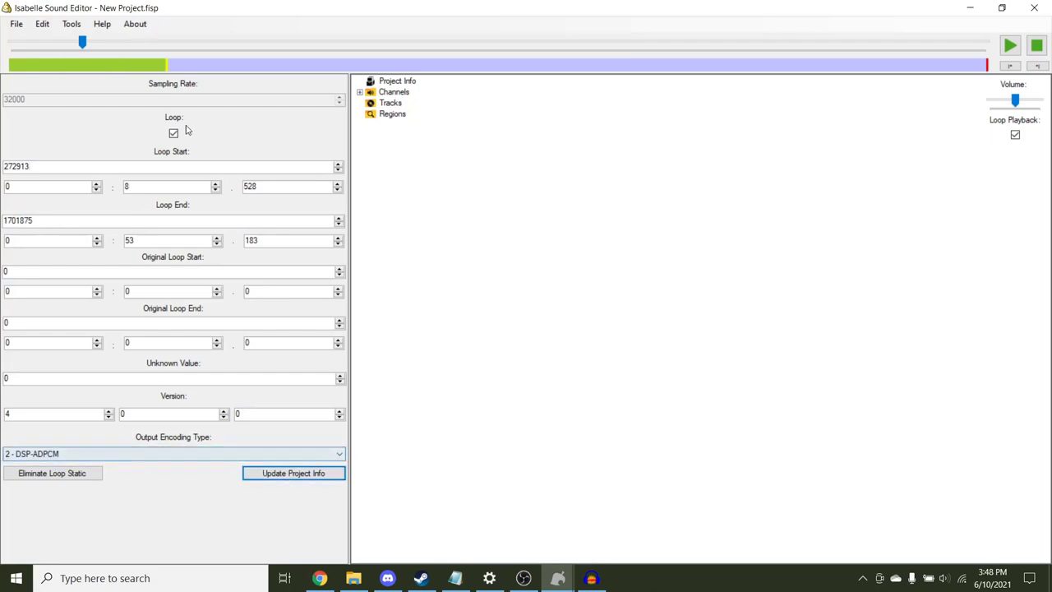
Play from near the loop end to hear the new loop point
drag(83, 41, 949, 197)
click(1010, 45)
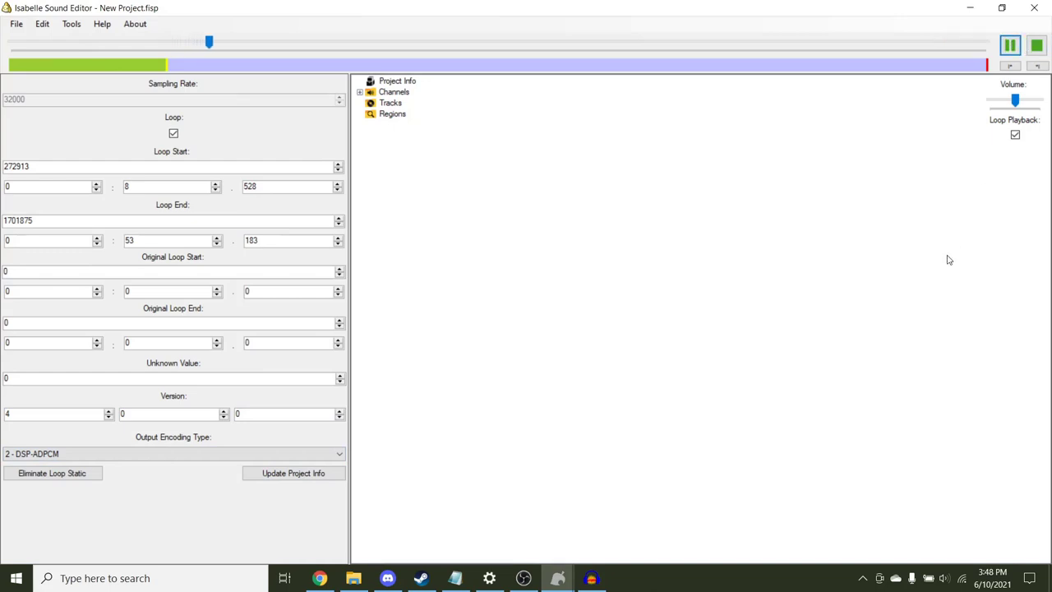
click(1007, 44)
Start a binary export with NX Stream as the file type
click(16, 24)
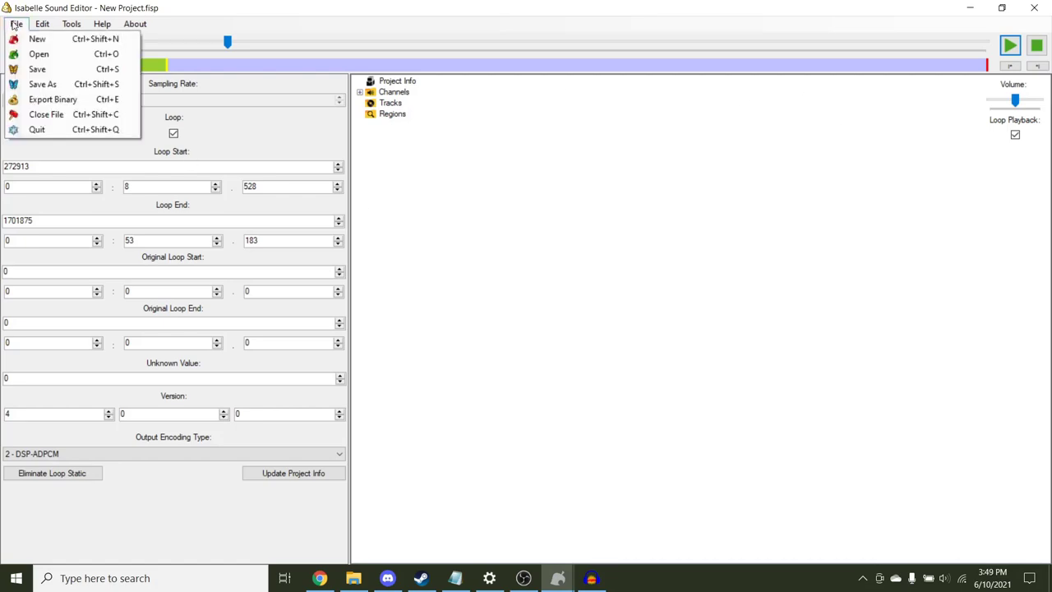
click(68, 100)
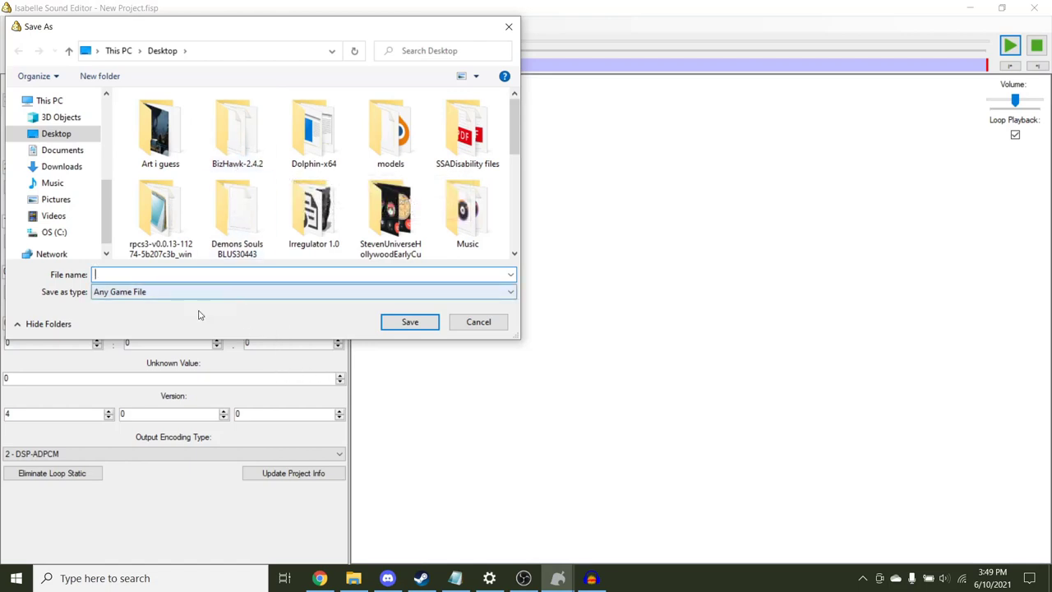
click(137, 294)
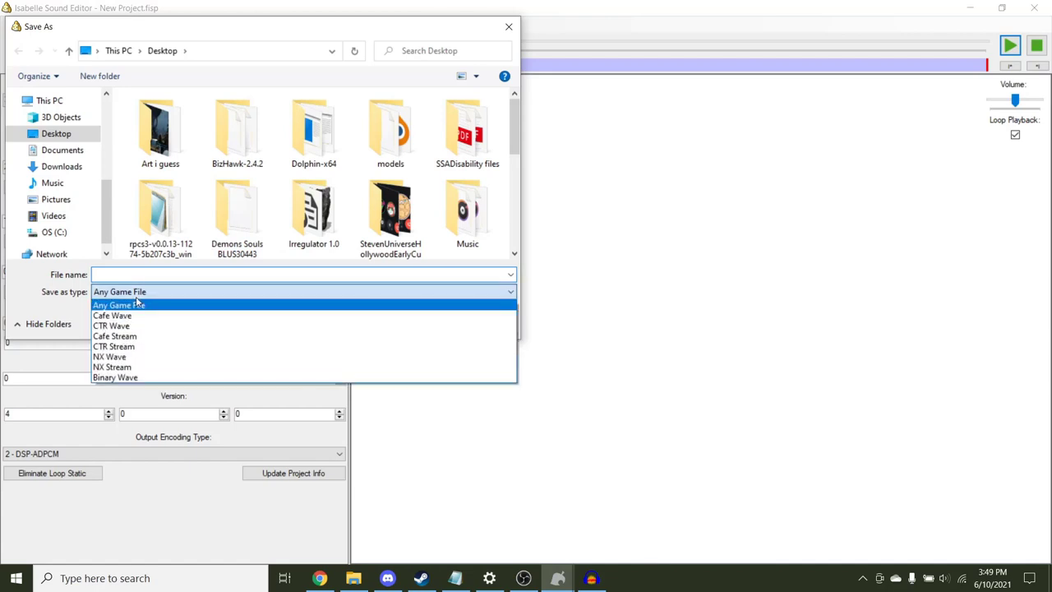
click(164, 367)
Save into the game's stream folder, overwriting Redc_bgm_Field02.my.32.dspadpcm
click(354, 579)
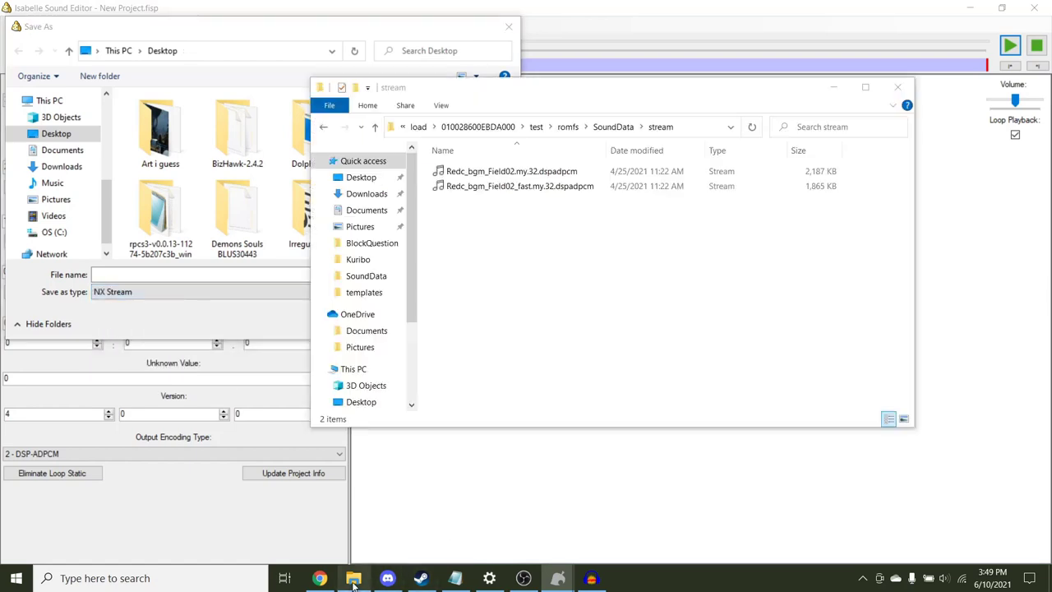
click(700, 127)
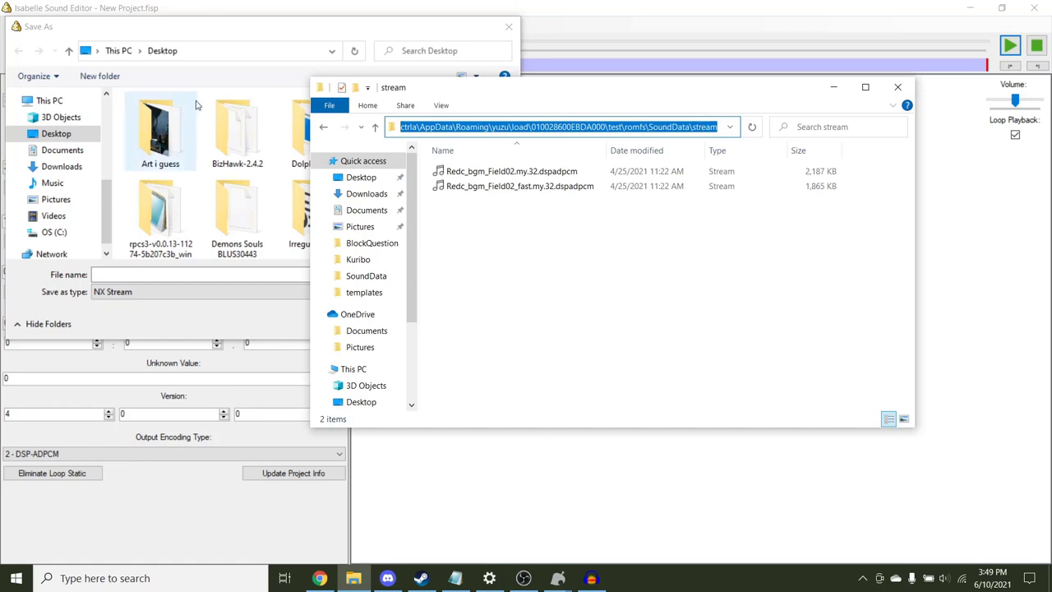
click(207, 67)
click(212, 53)
key(ctrl+v)
key(Return)
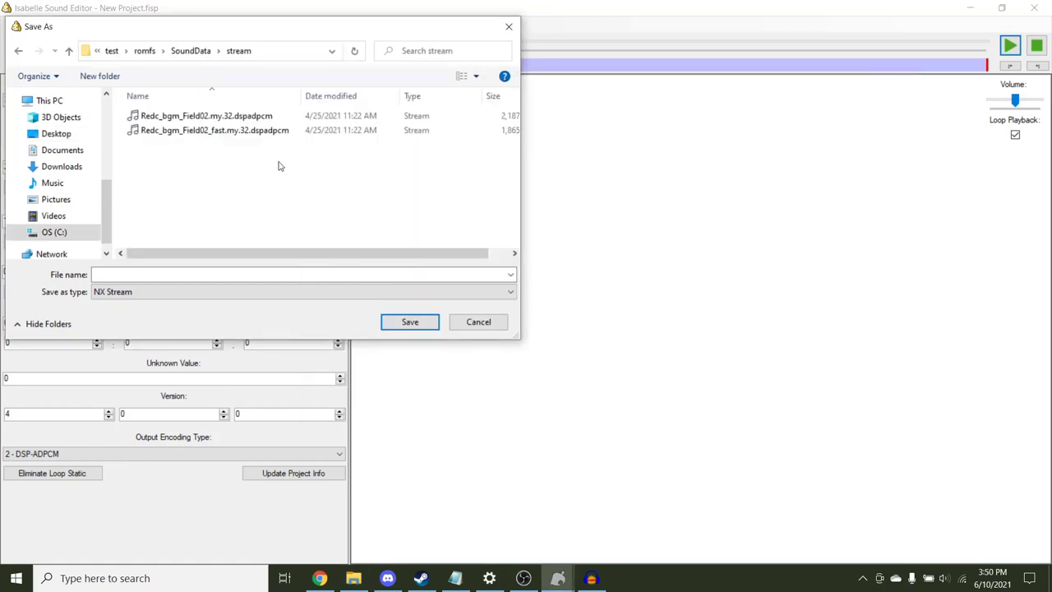
click(228, 121)
click(416, 323)
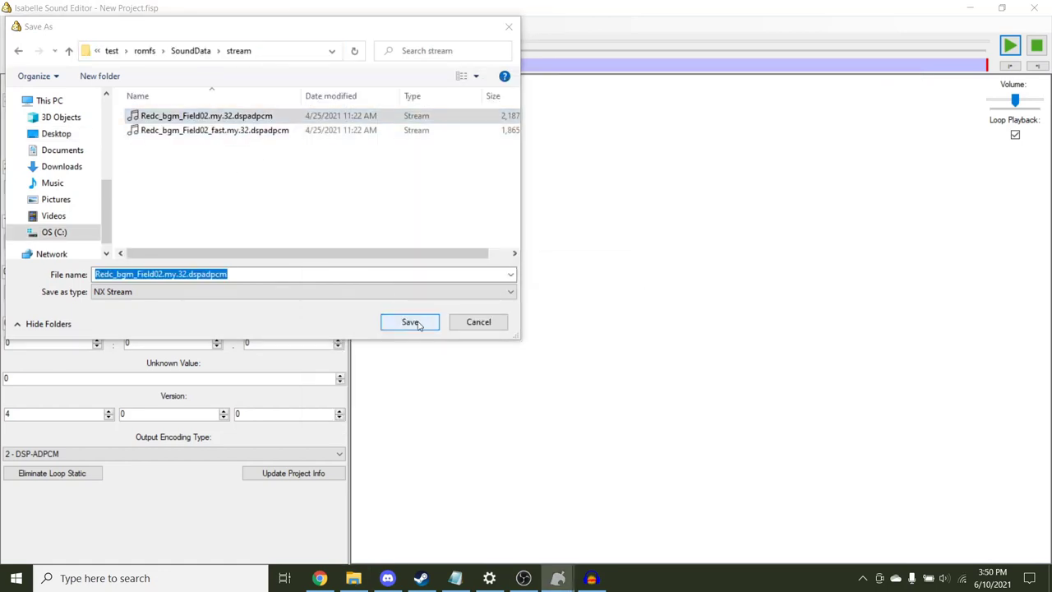
click(571, 293)
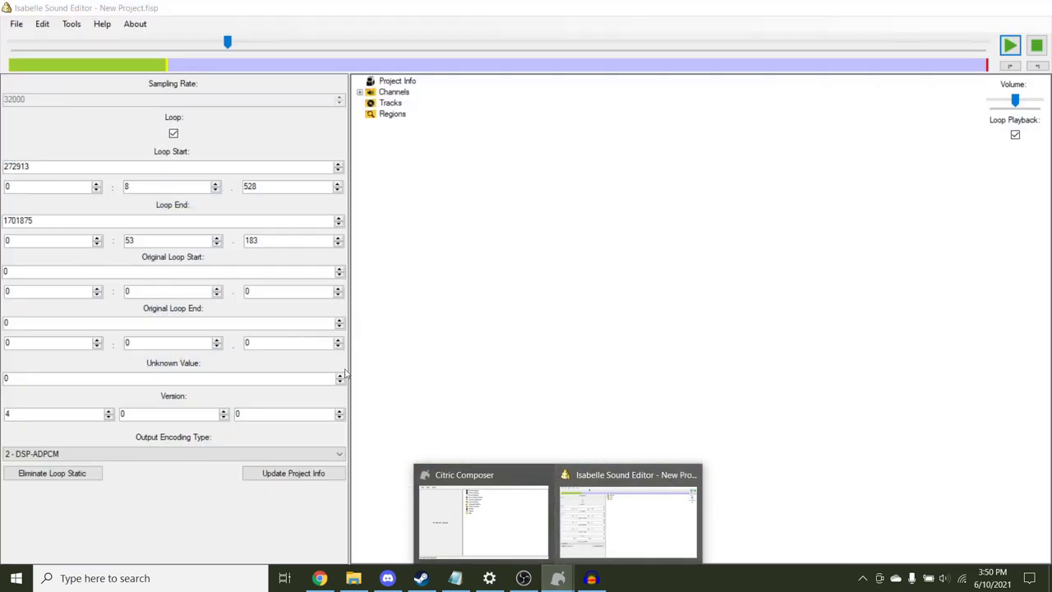
click(353, 577)
click(575, 172)
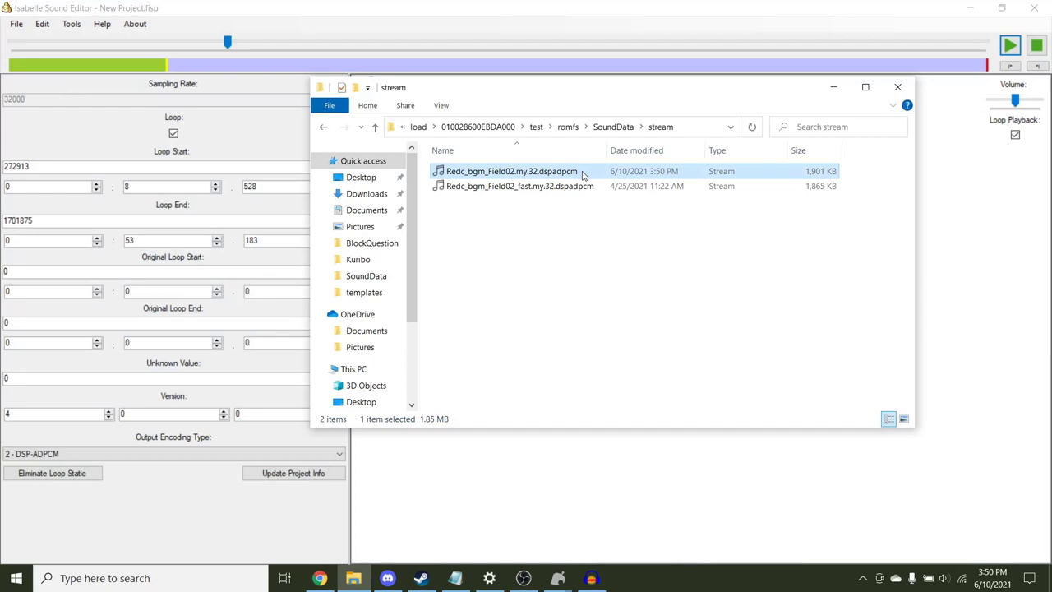
double_click(582, 175)
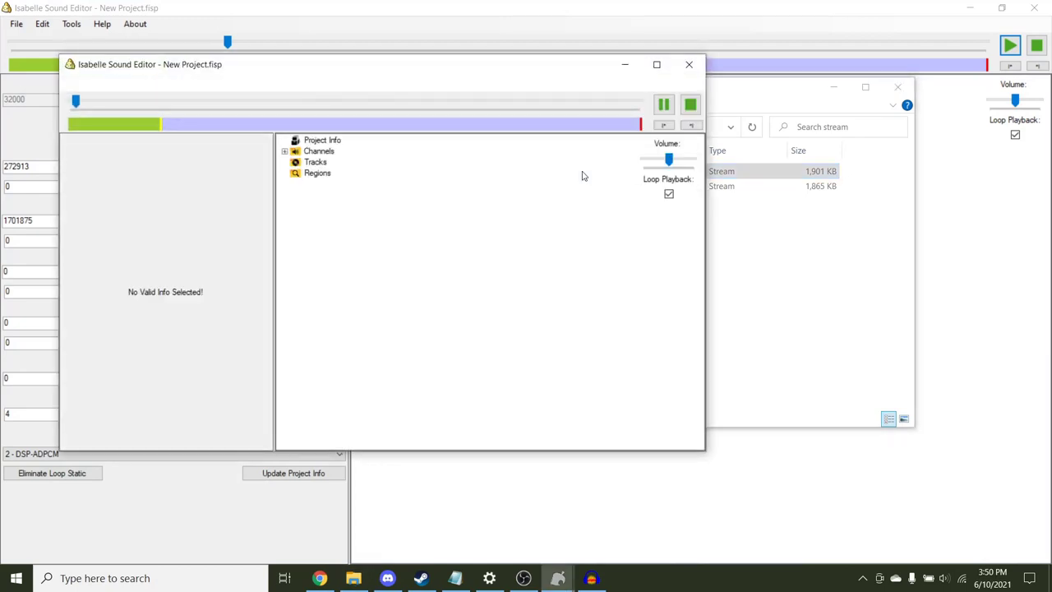
click(663, 102)
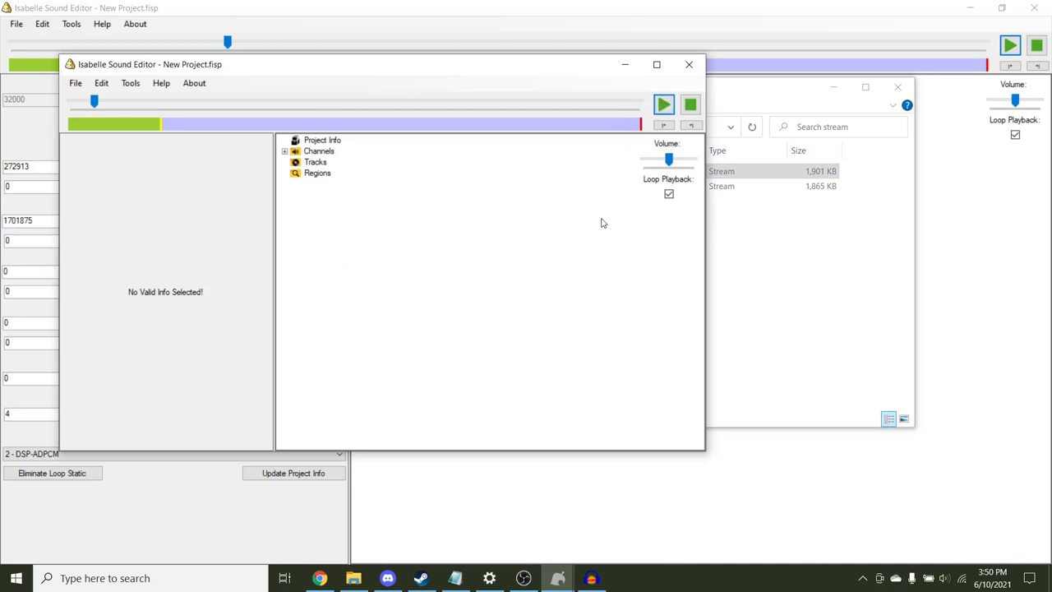
click(693, 64)
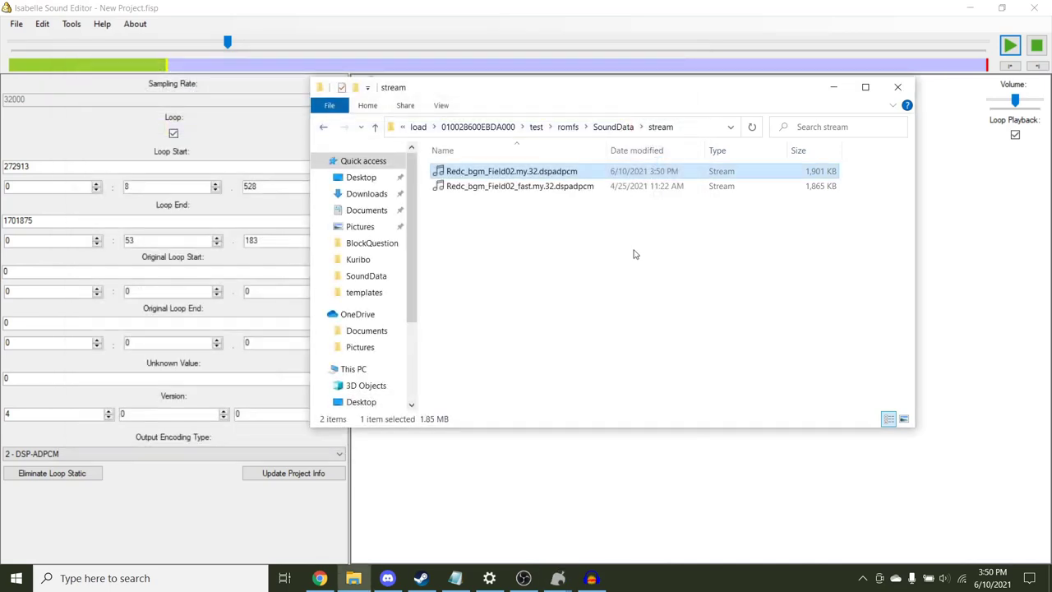
click(991, 30)
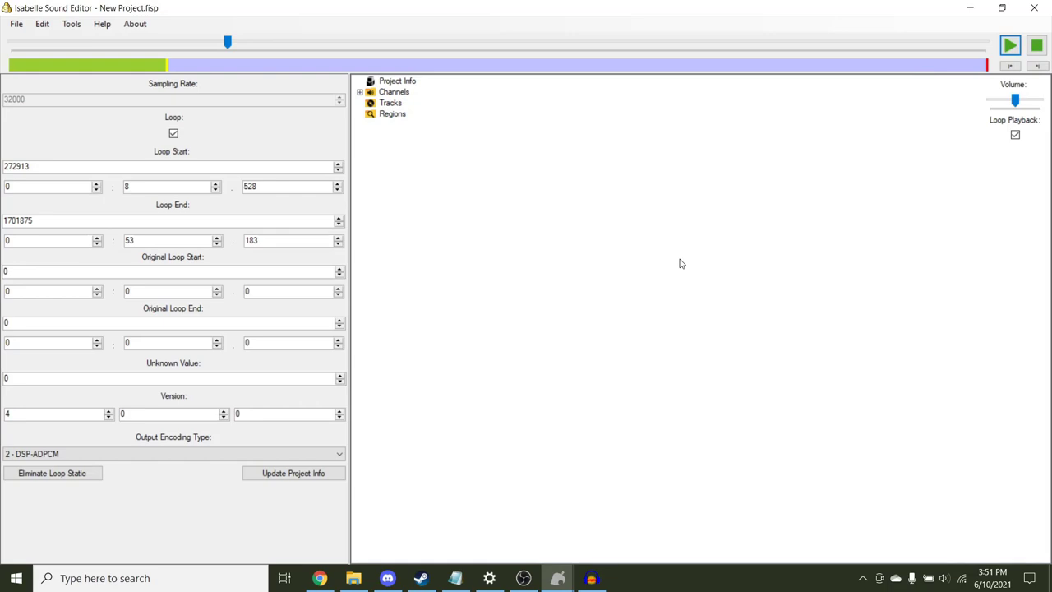
click(353, 577)
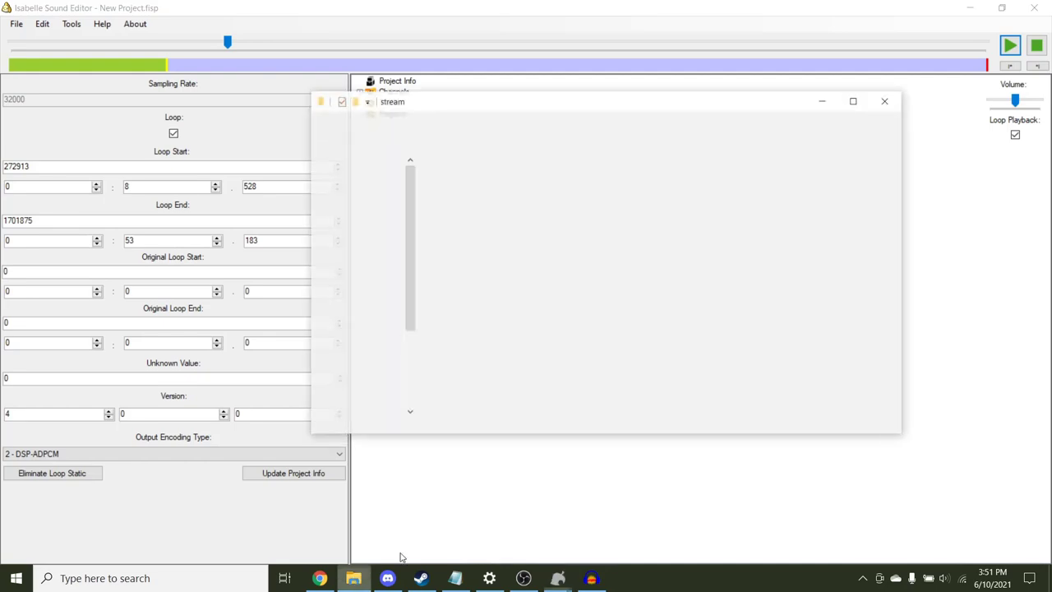
click(518, 186)
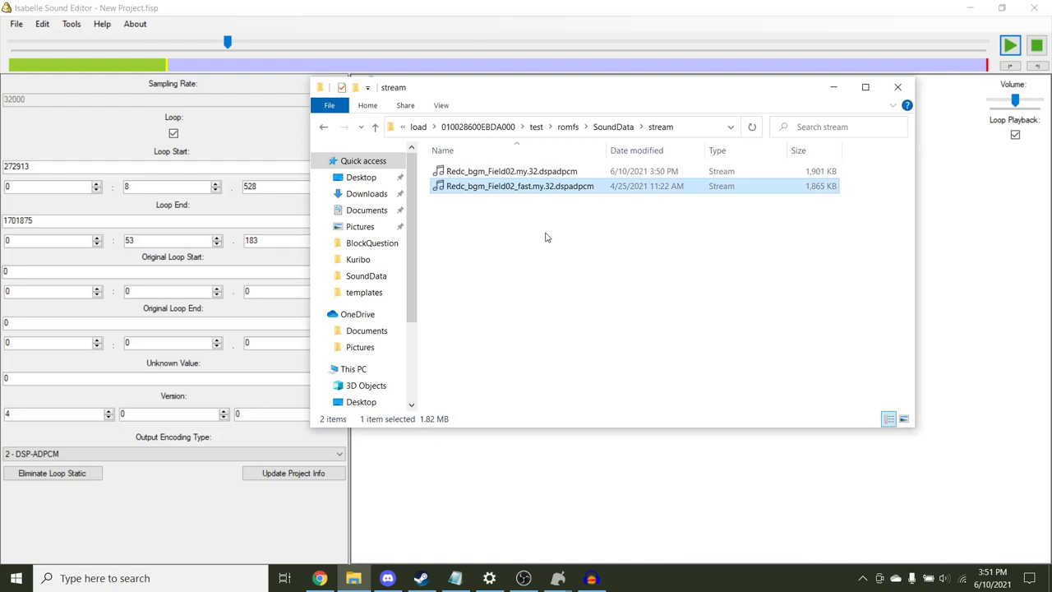
Select all of Groose's Theme in Audacity and apply Change Tempo with a 20 percent increase
click(601, 8)
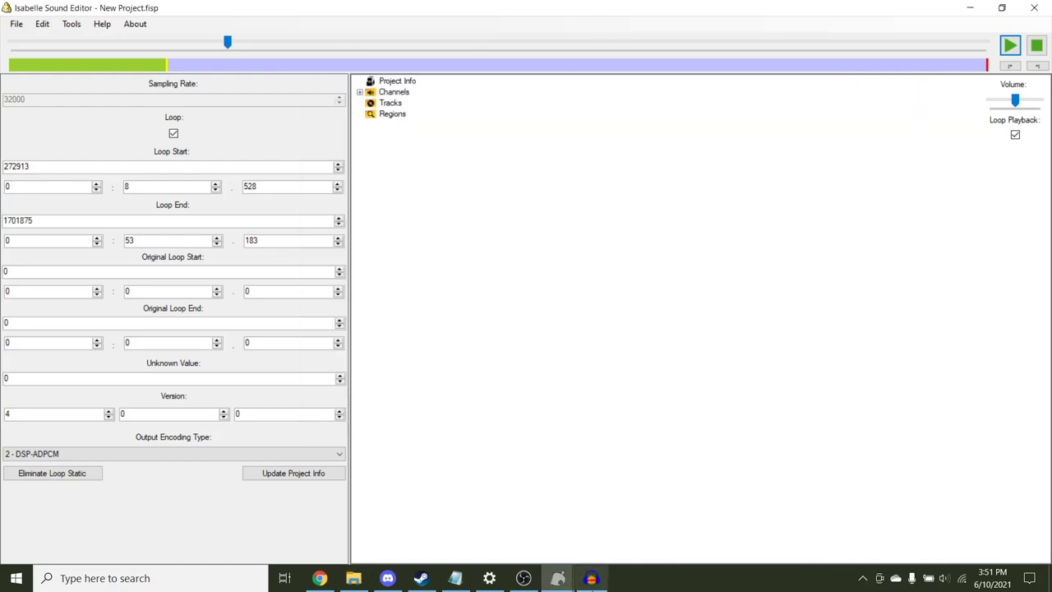
click(591, 578)
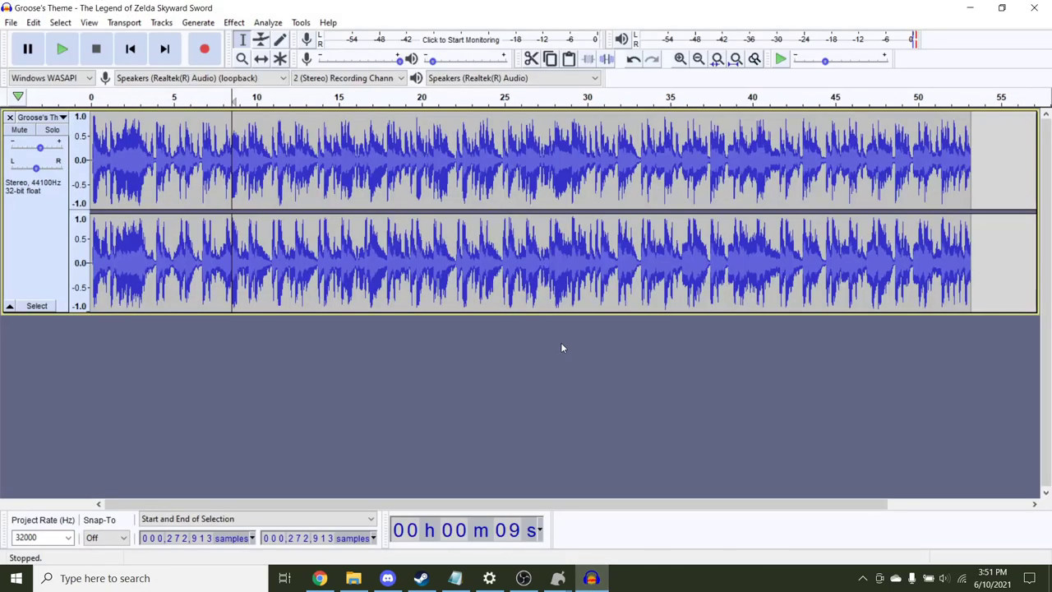
key(ctrl+a)
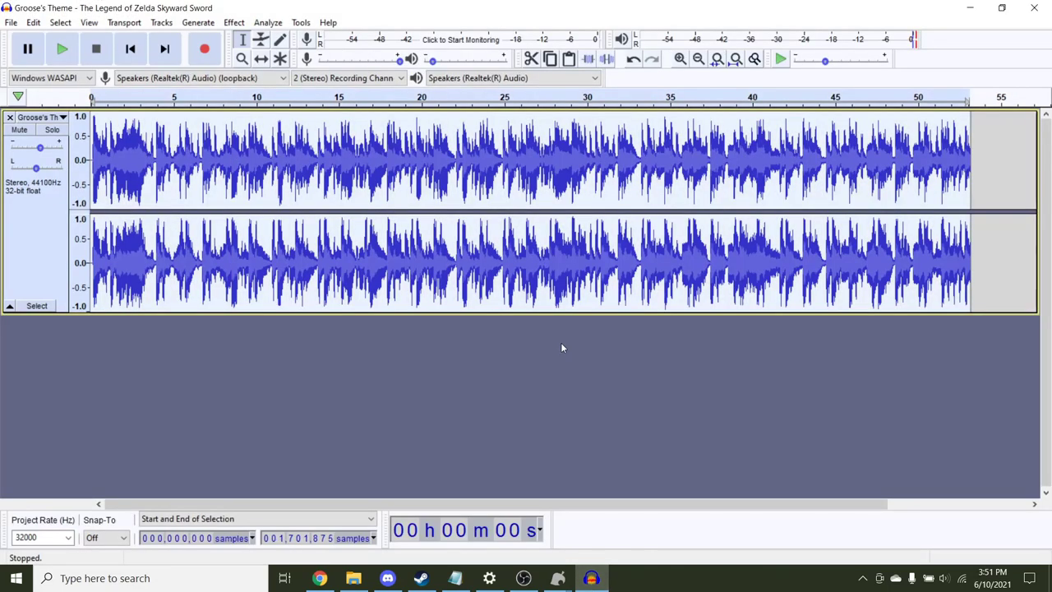
click(234, 22)
click(303, 143)
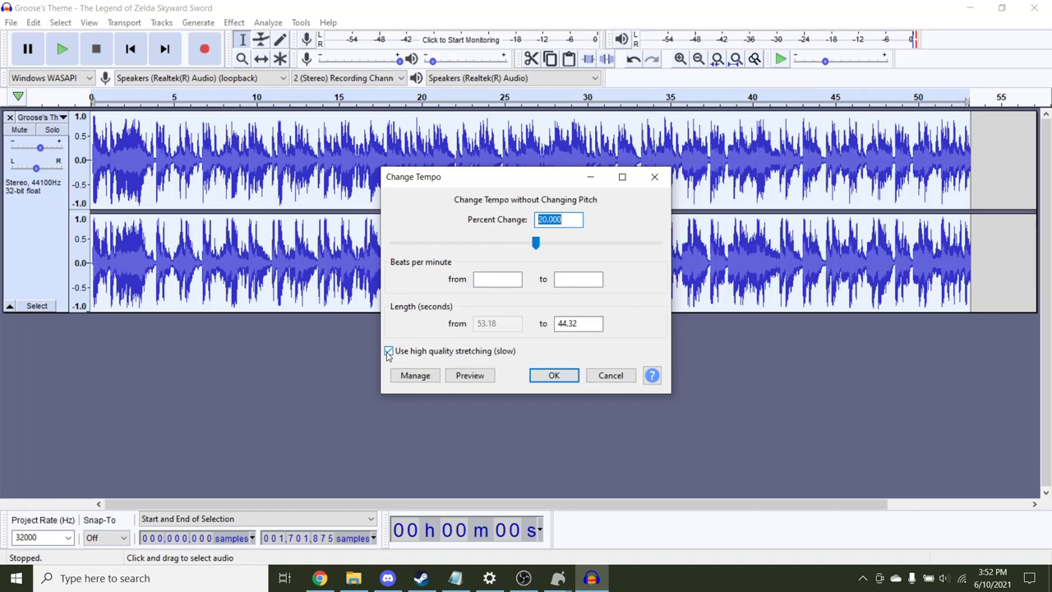
click(562, 376)
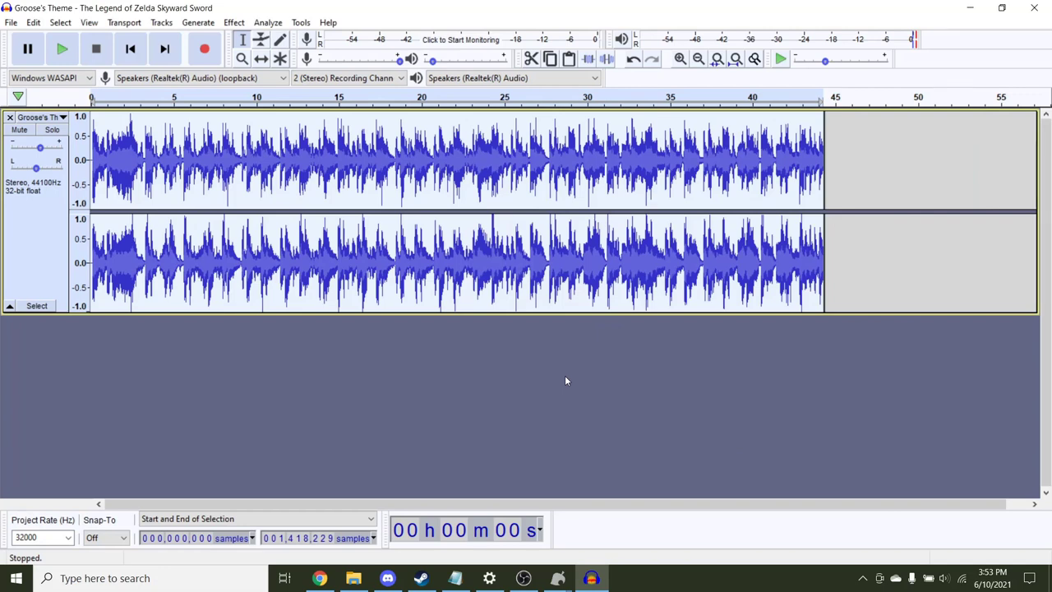
Preview the sped-up track, export it as WAV replacing the existing file, then show the stream folder
click(73, 51)
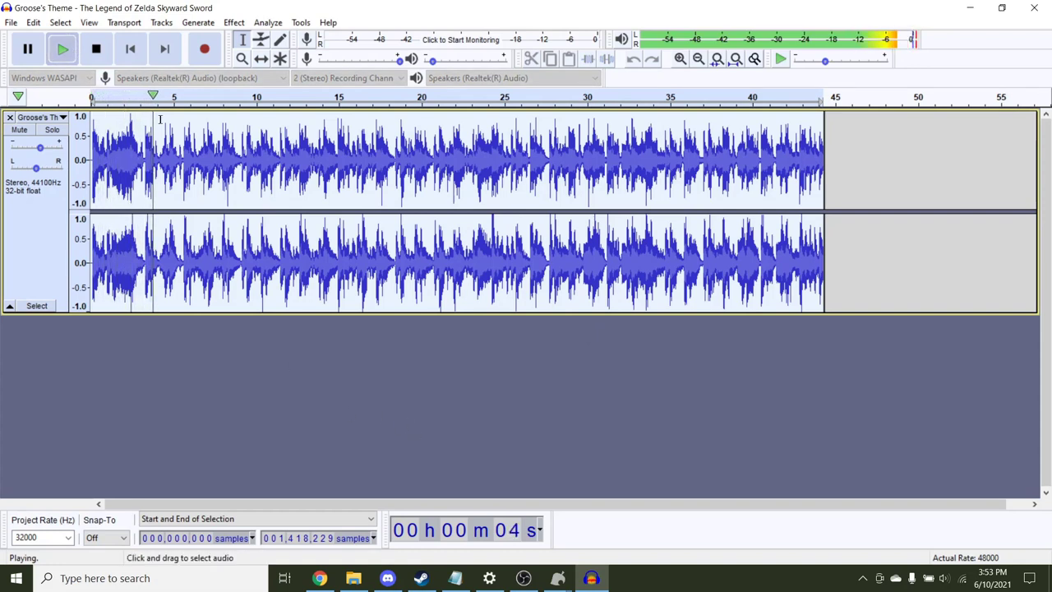
click(100, 42)
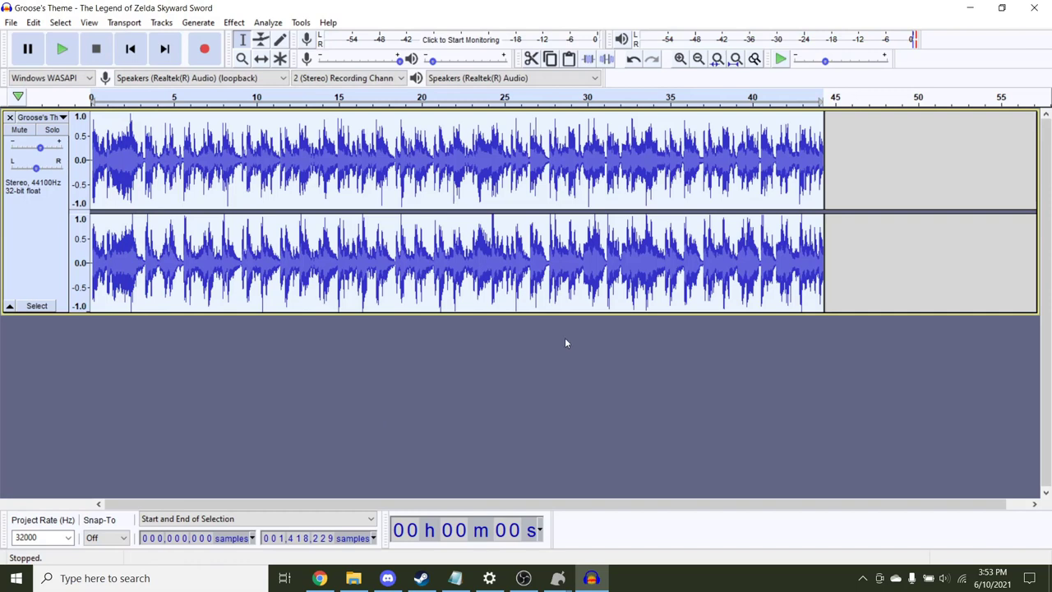
click(10, 23)
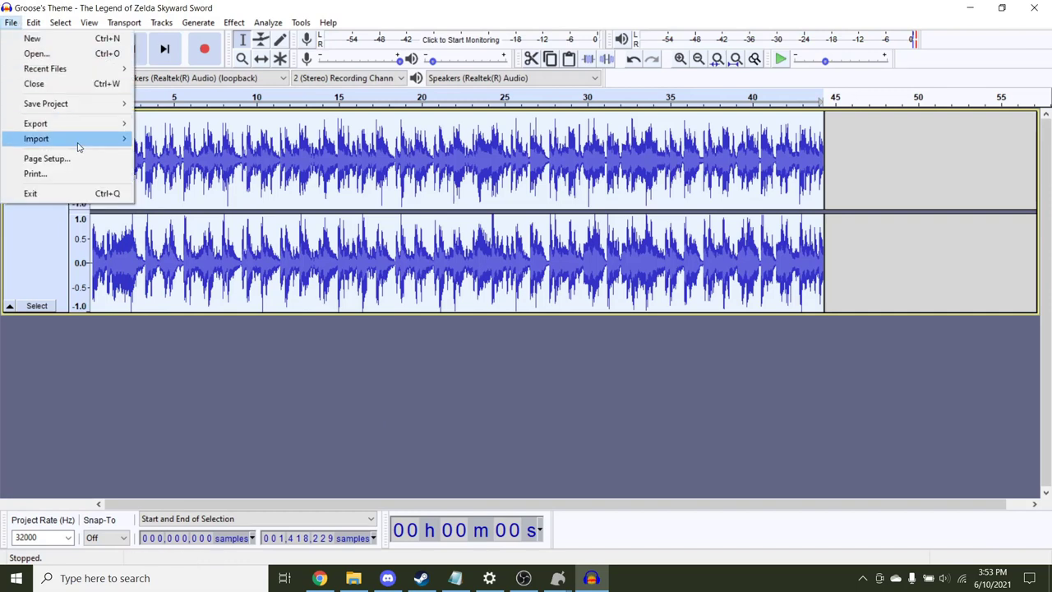
mouse_move(79, 146)
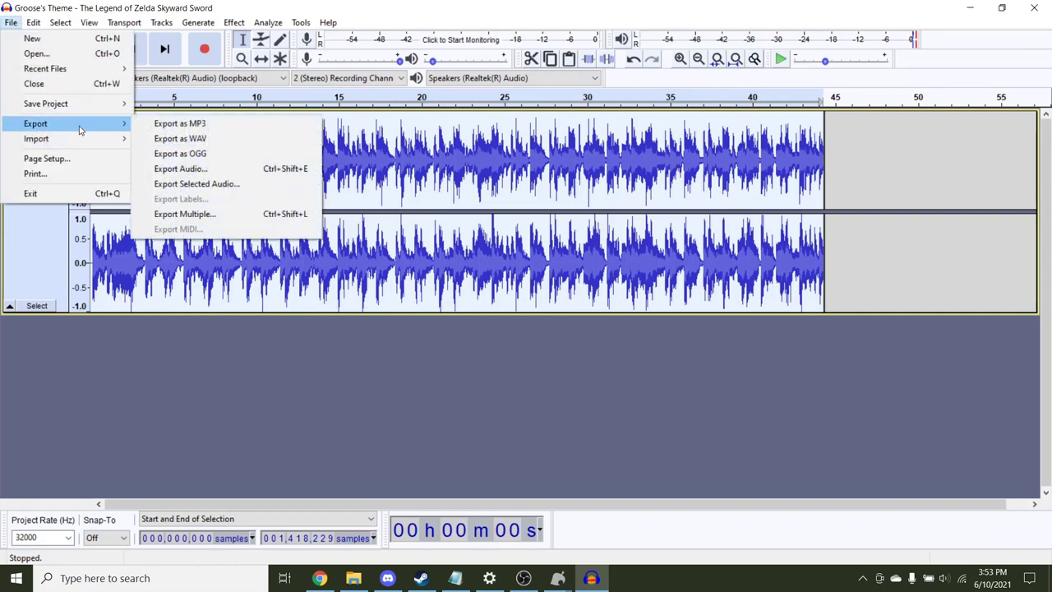
click(172, 138)
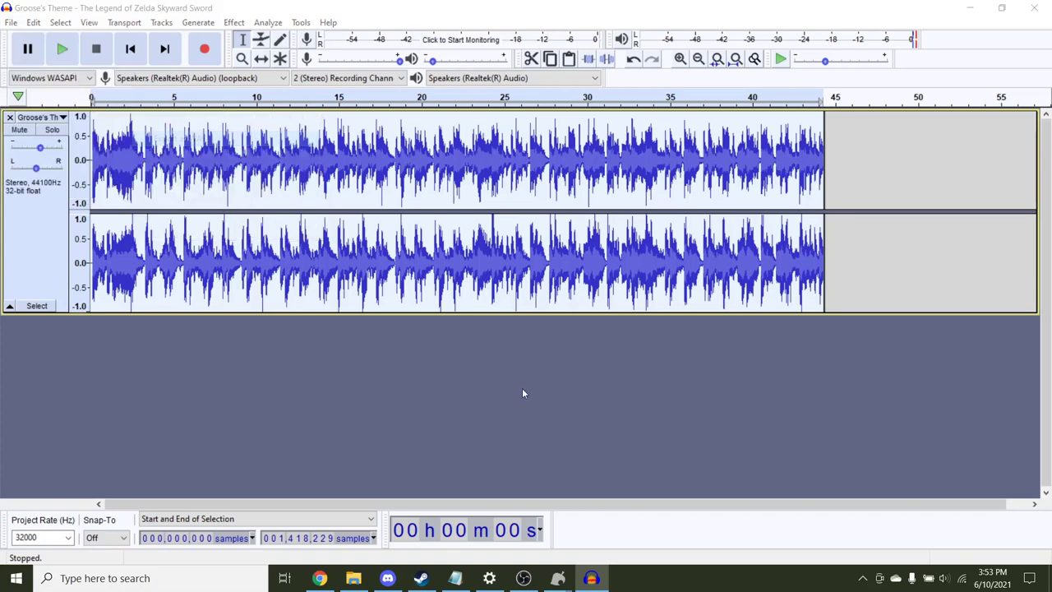
click(355, 283)
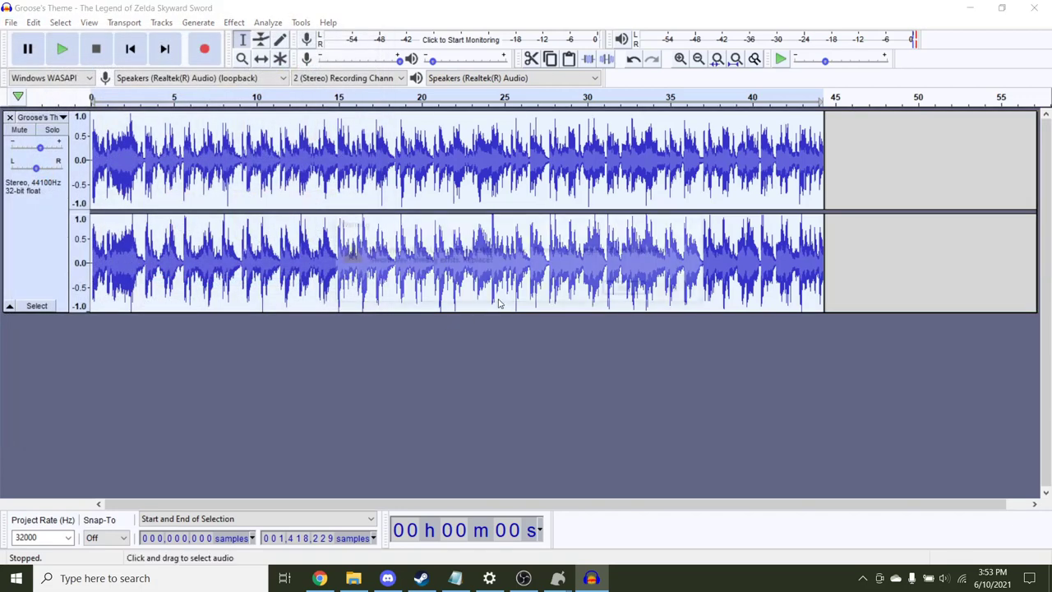
click(627, 288)
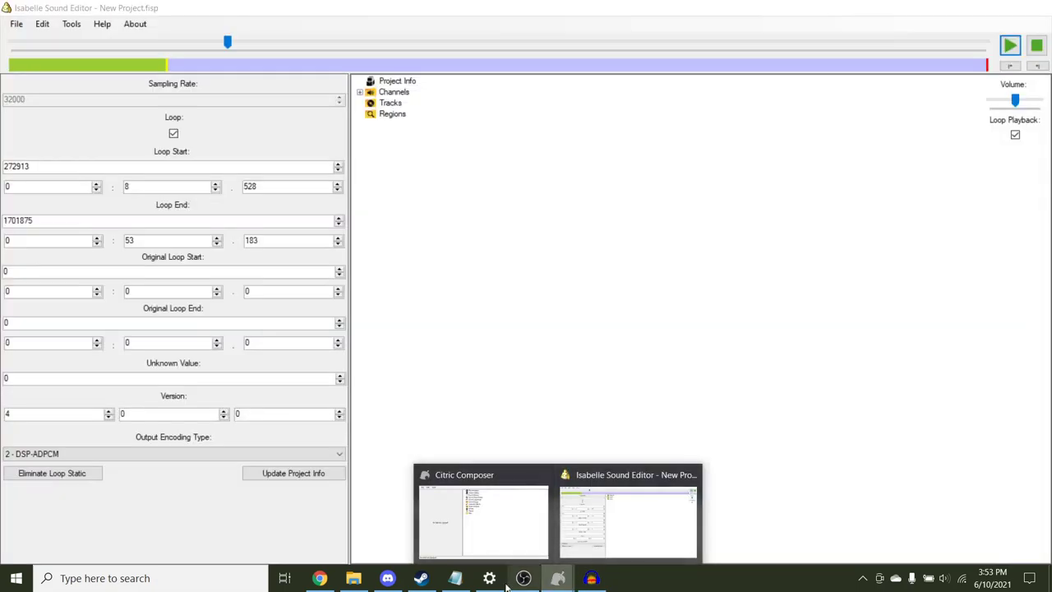
click(353, 578)
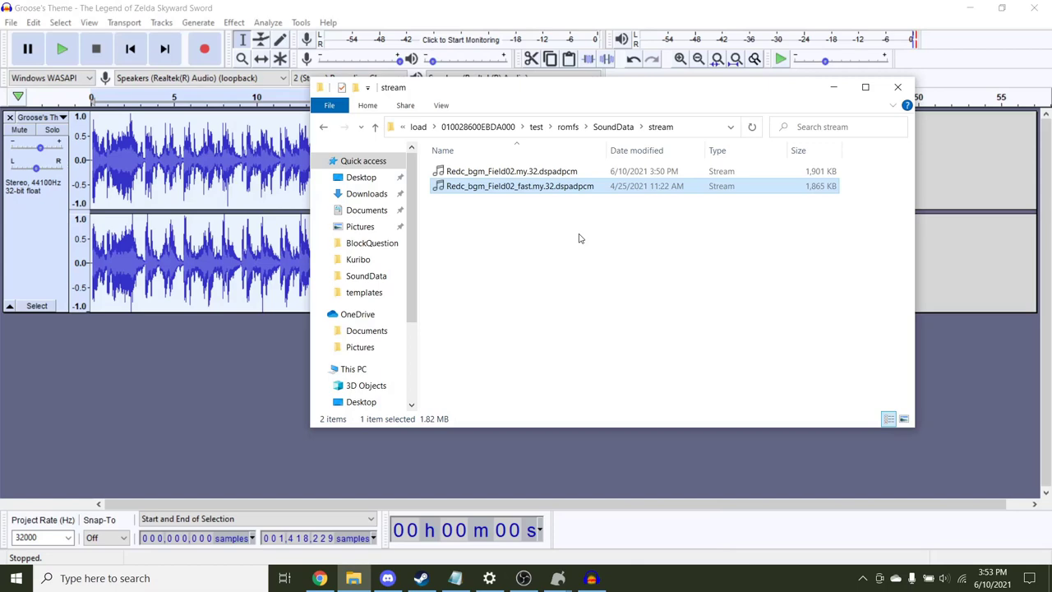
Stop playback, discard the old project unsaved, and import the Groose's Theme WAV from the Desktop
key(alt+Tab)
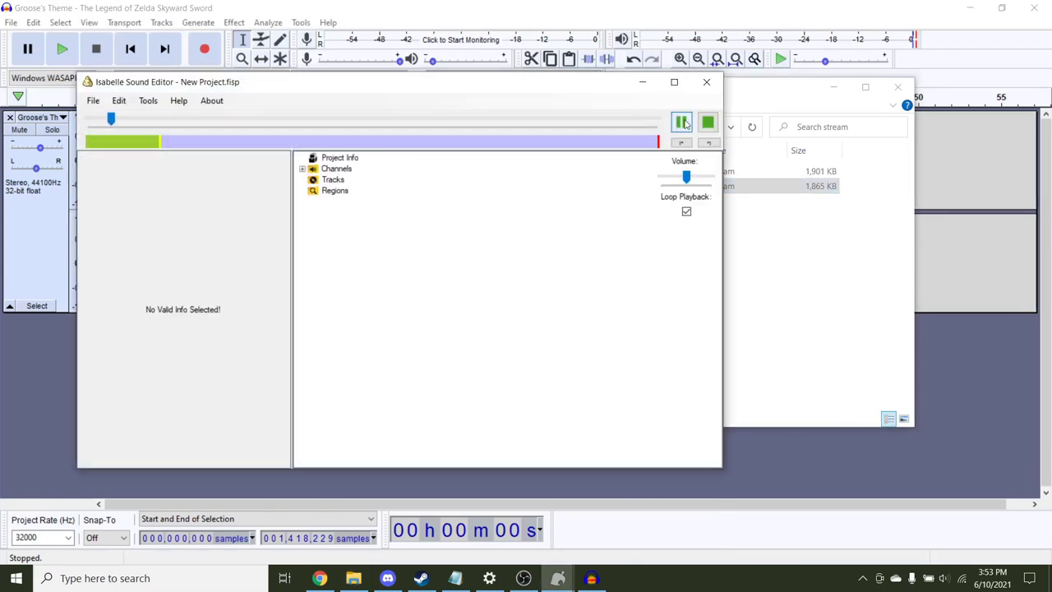
click(685, 122)
click(119, 101)
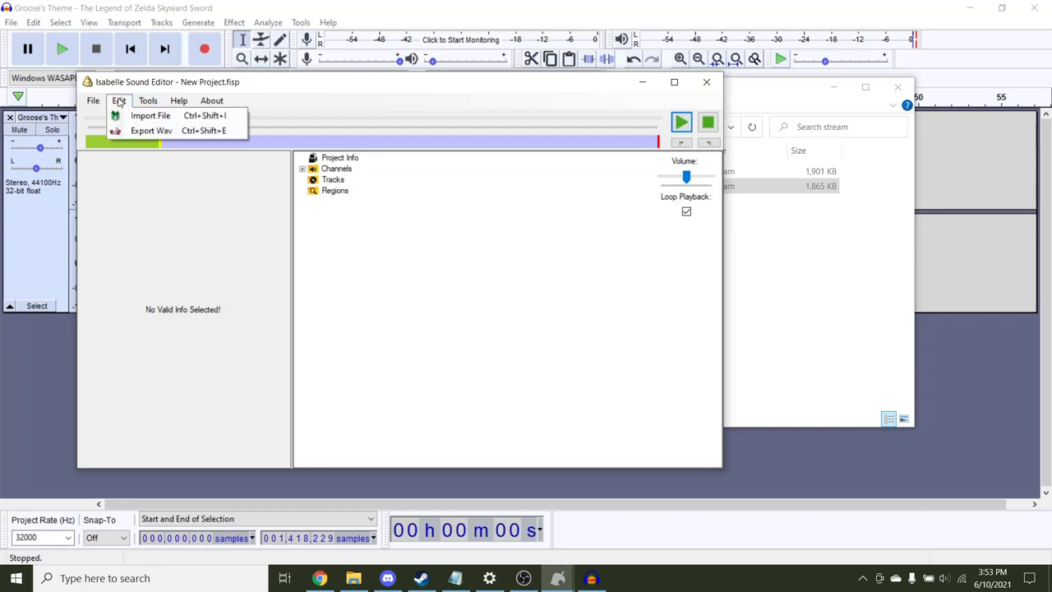
click(141, 115)
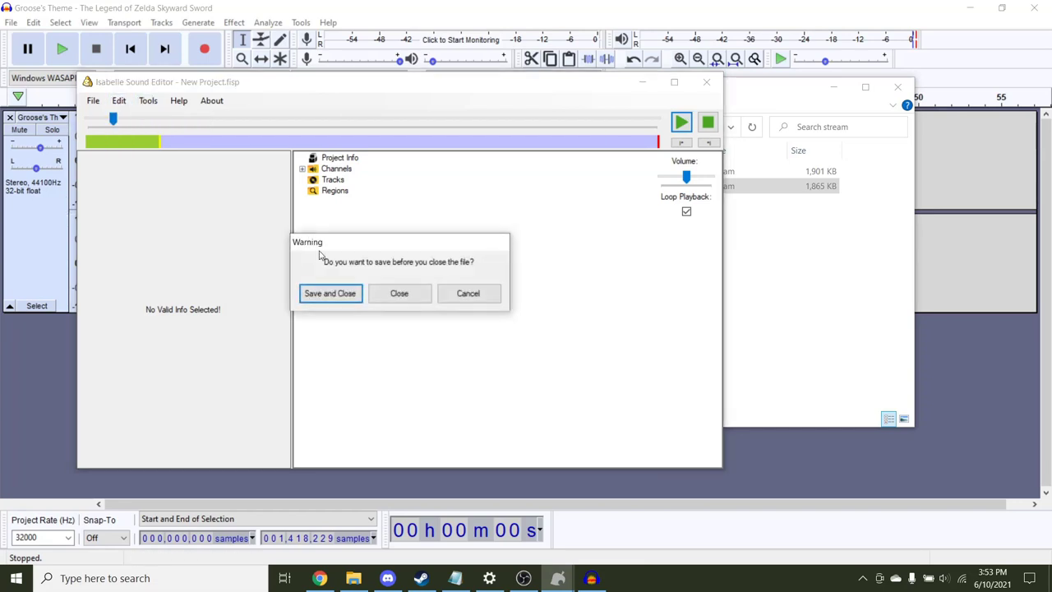
click(374, 294)
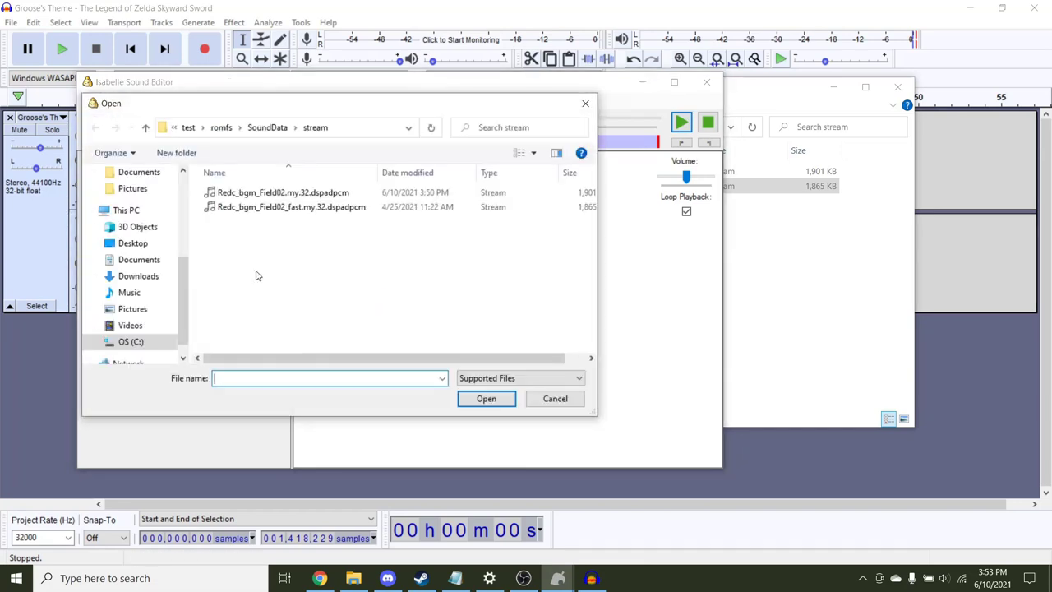
click(132, 243)
click(244, 313)
double_click(244, 312)
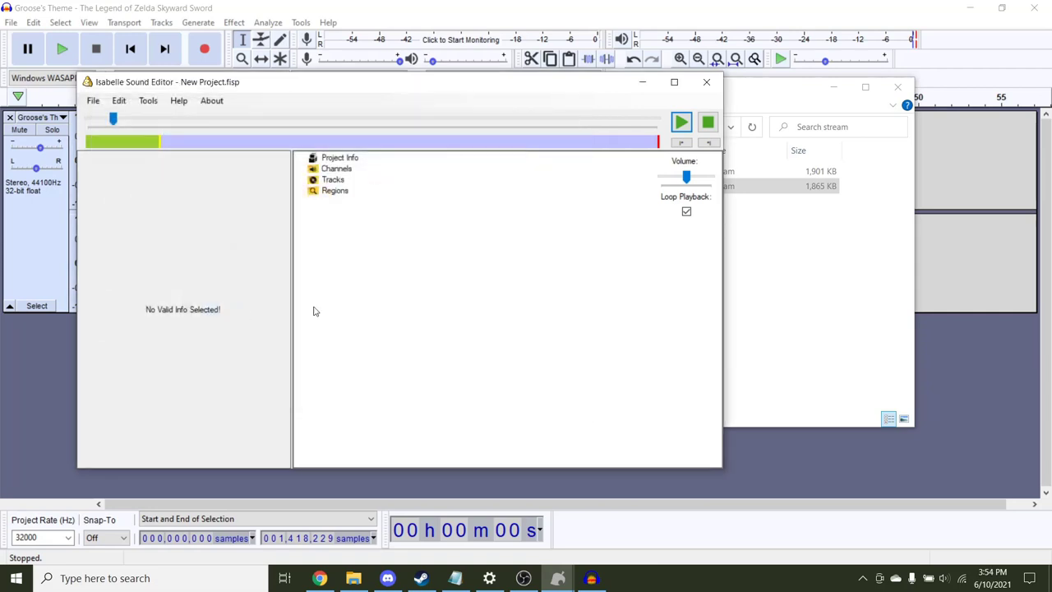
Briefly play the imported theme to check it, then return to Audacity
click(682, 123)
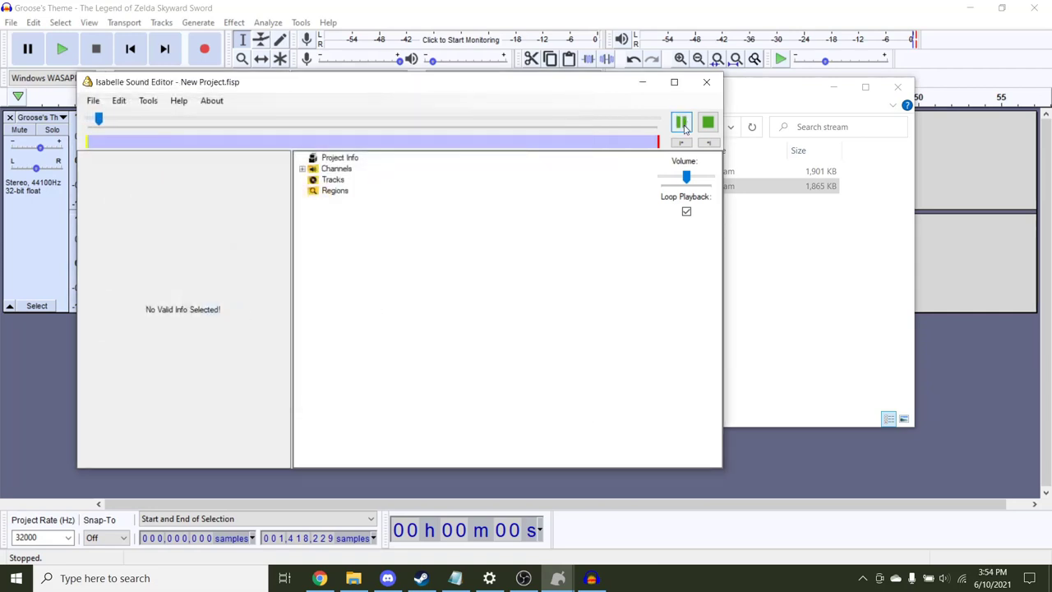
click(681, 122)
key(alt+Tab)
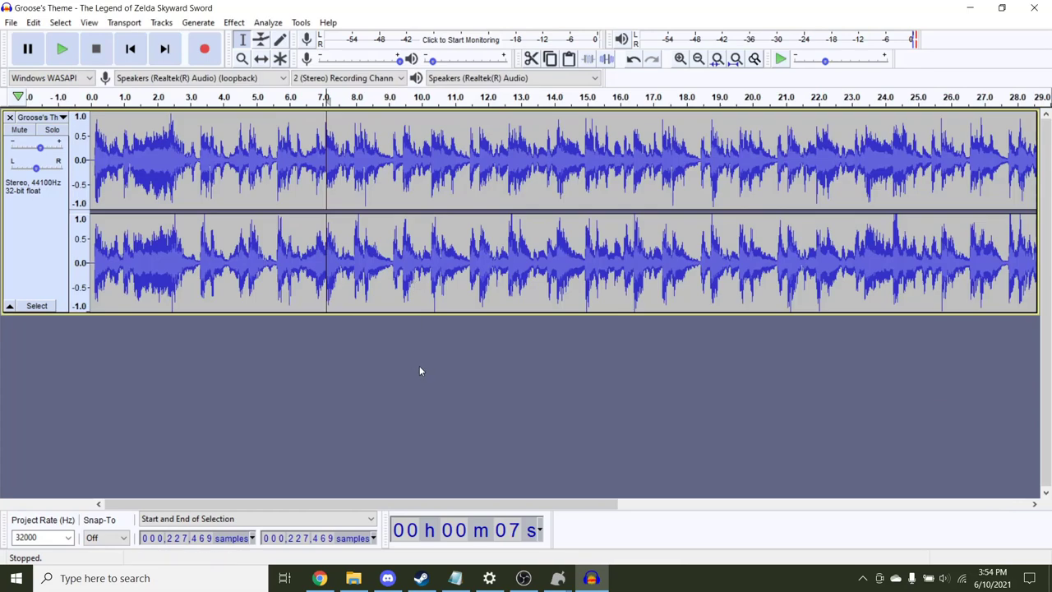
Enable looping from sample 227469 to 1418229, update the project info, and preview the loop
mouse_move(557, 577)
click(699, 526)
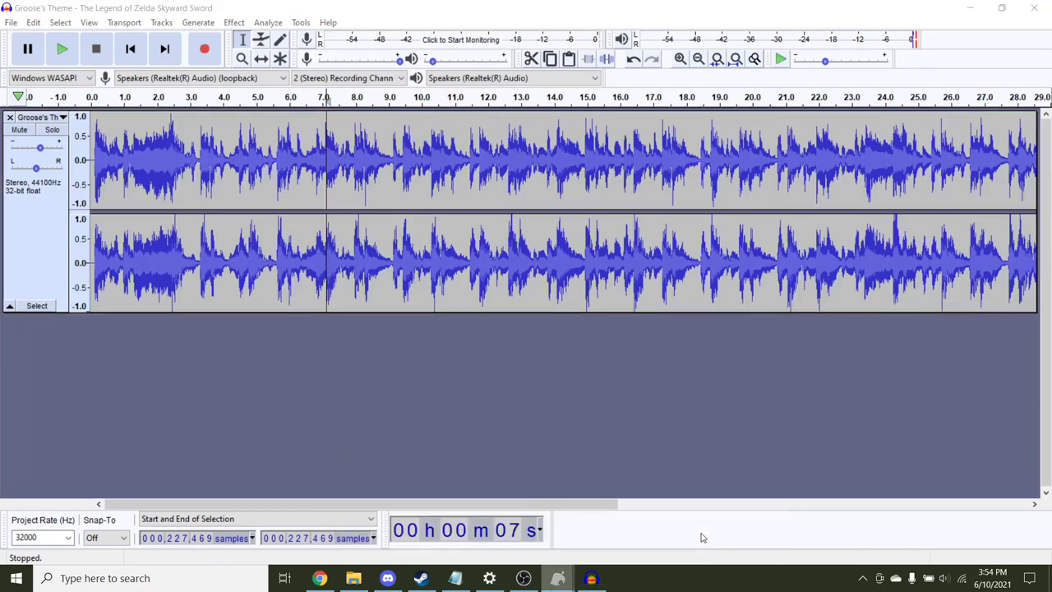
click(173, 133)
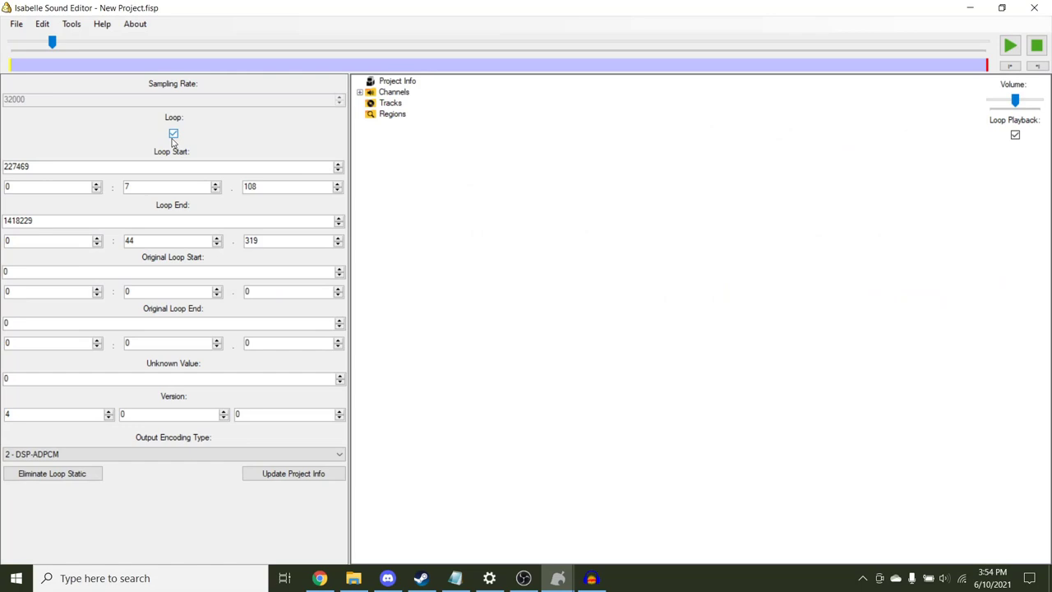
click(313, 476)
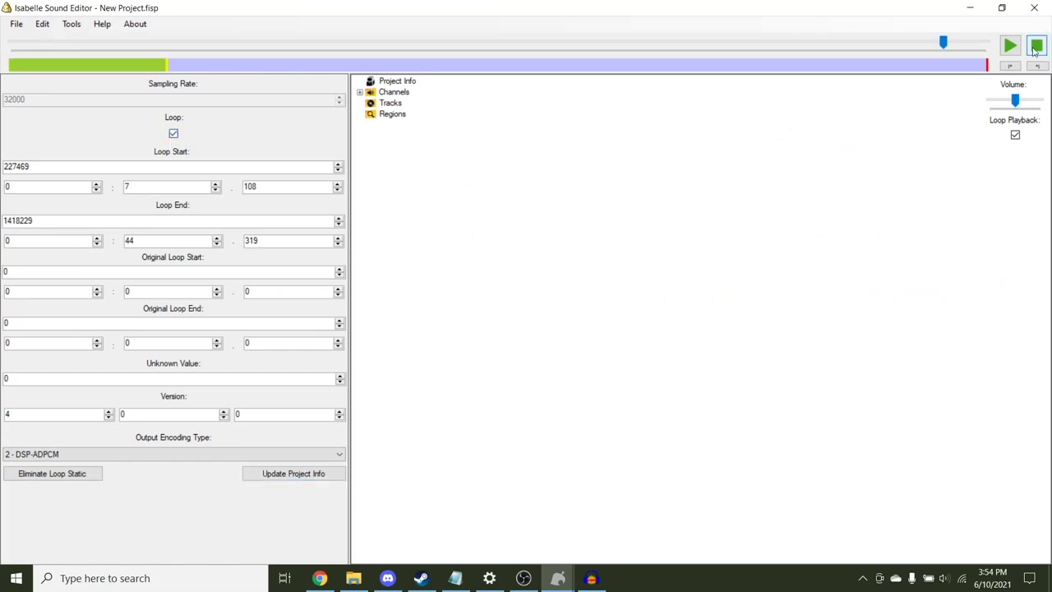
click(1010, 47)
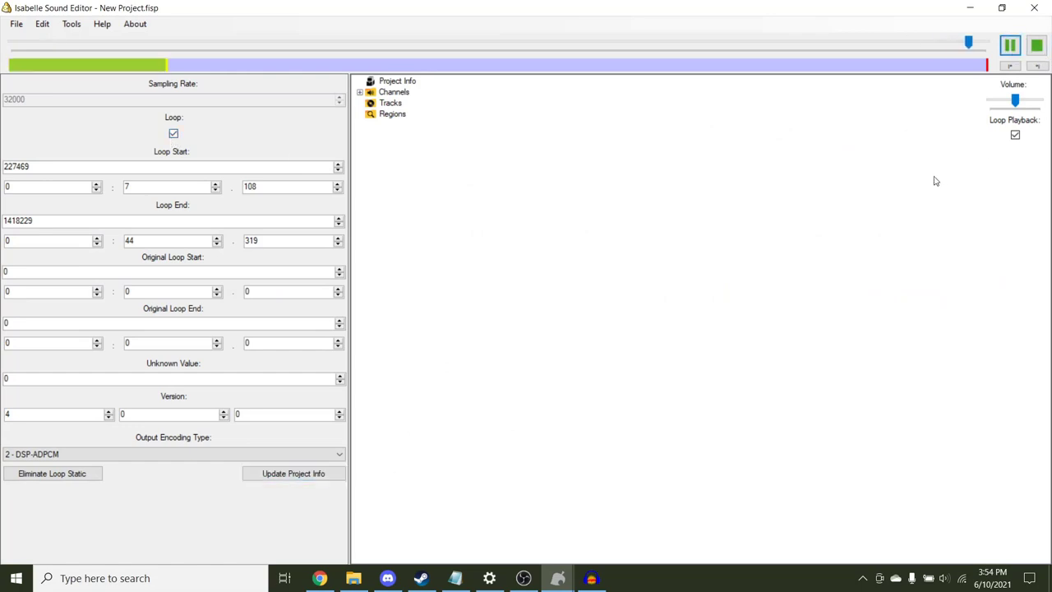
click(1010, 45)
Export the project as a binary stream overwriting Redc_bgm_Field02_fast.my.32.dspadpcm
click(16, 23)
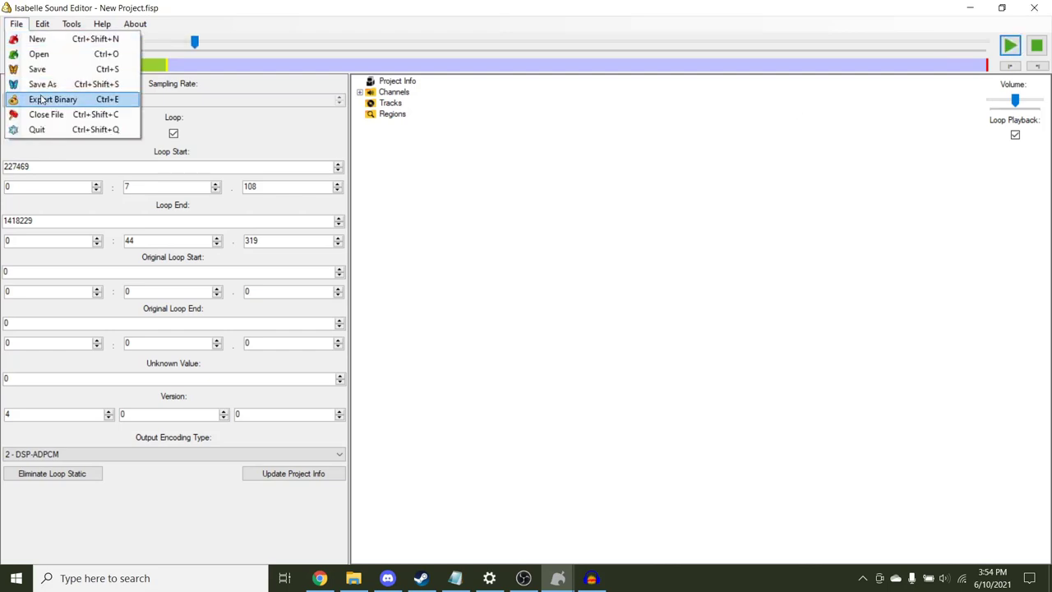
click(37, 99)
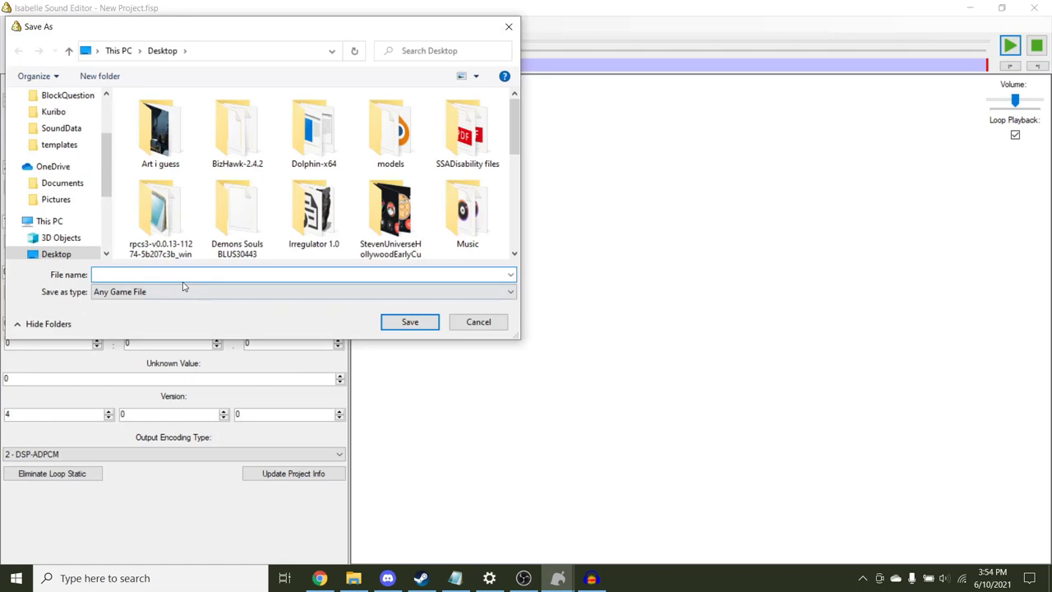
click(162, 133)
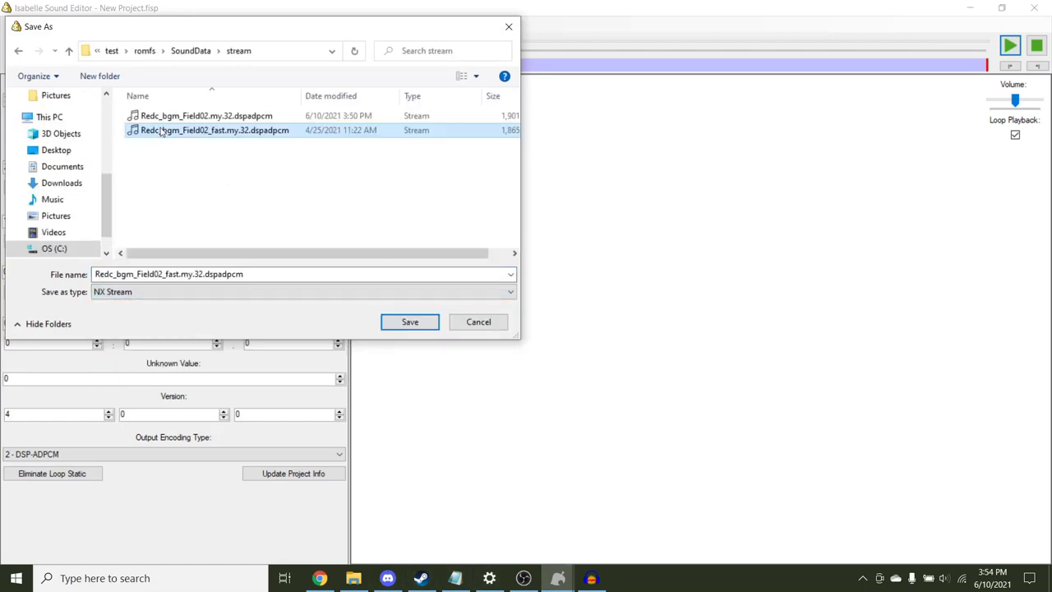
click(577, 294)
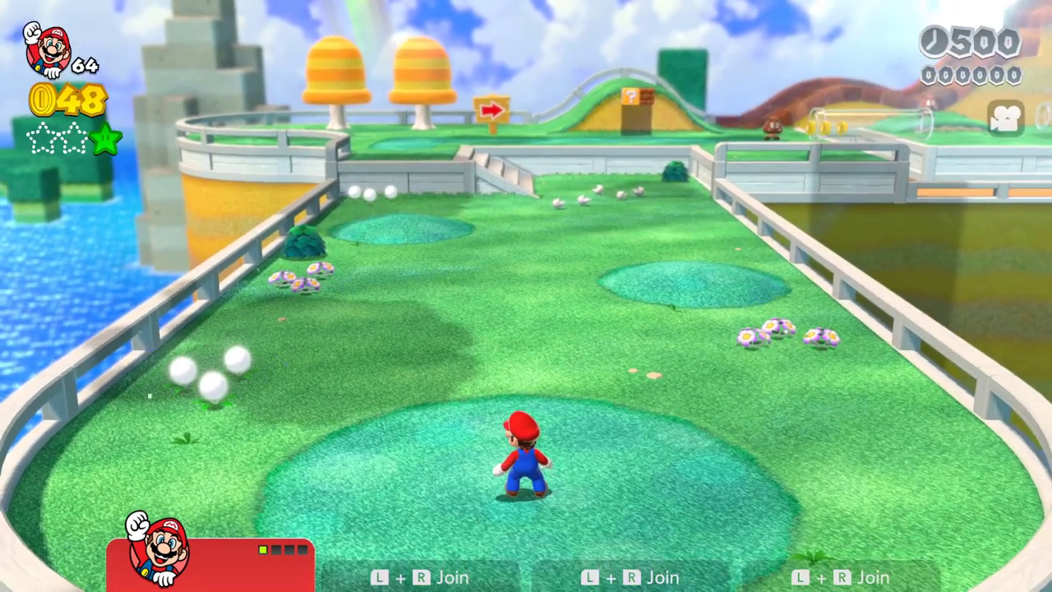
Switch out of the full-screen World 1-2 level and back to hear the new music
key(alt+Tab)
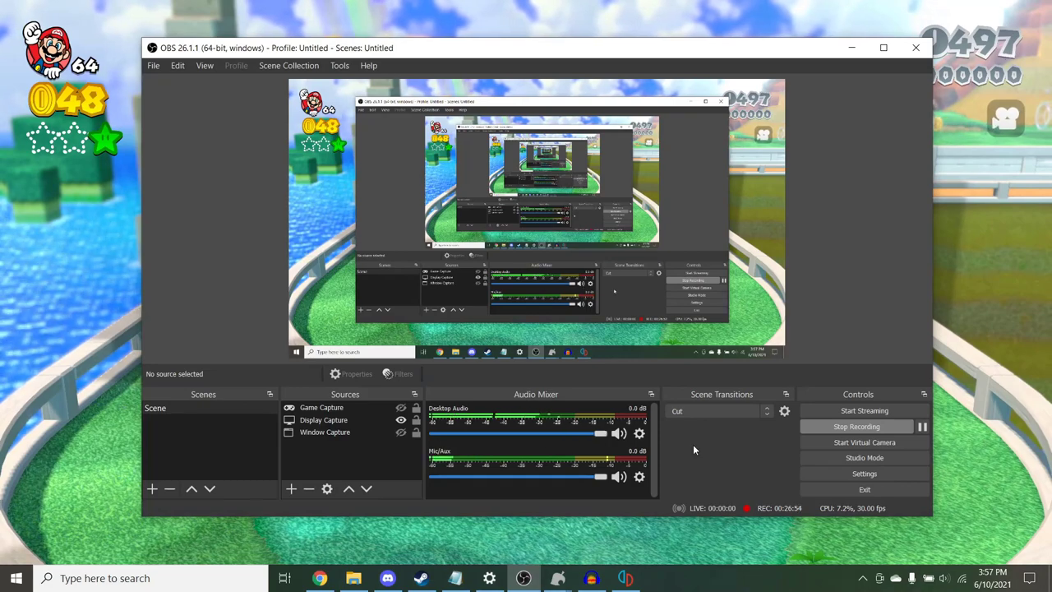
click(96, 353)
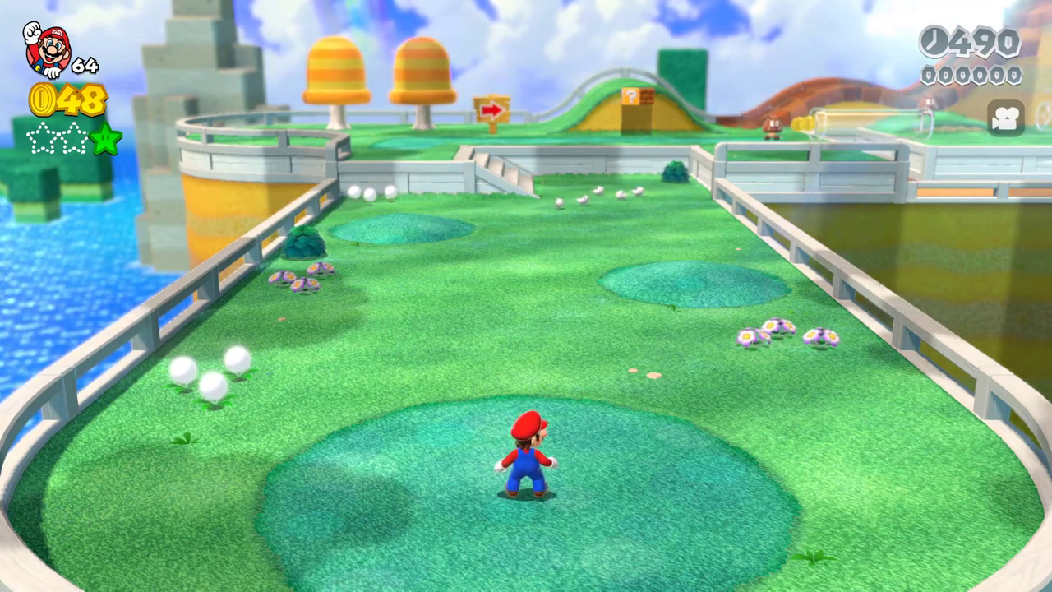
key(alt+Tab)
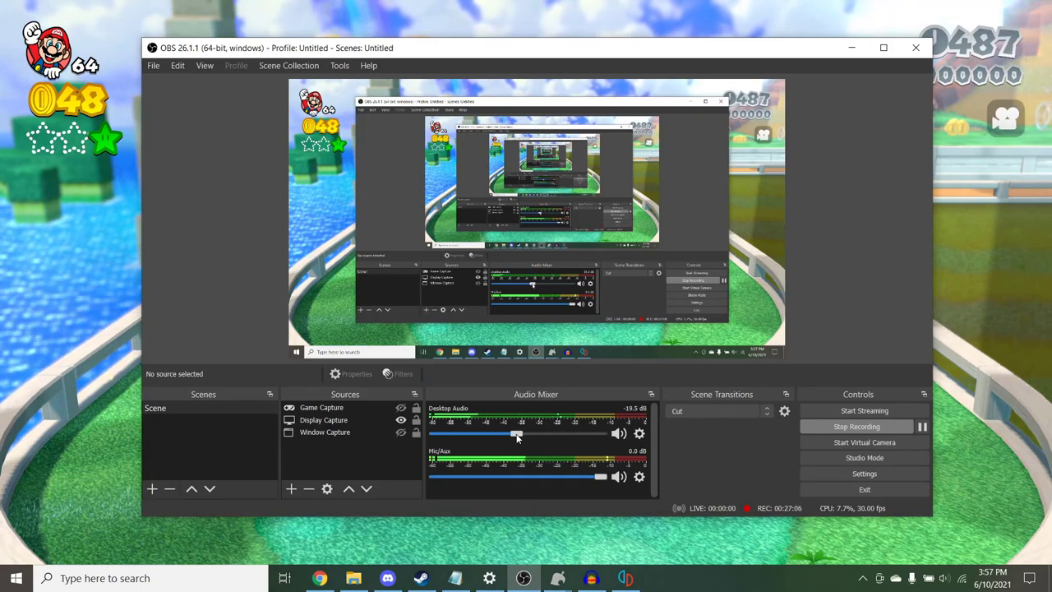
key(alt+Tab)
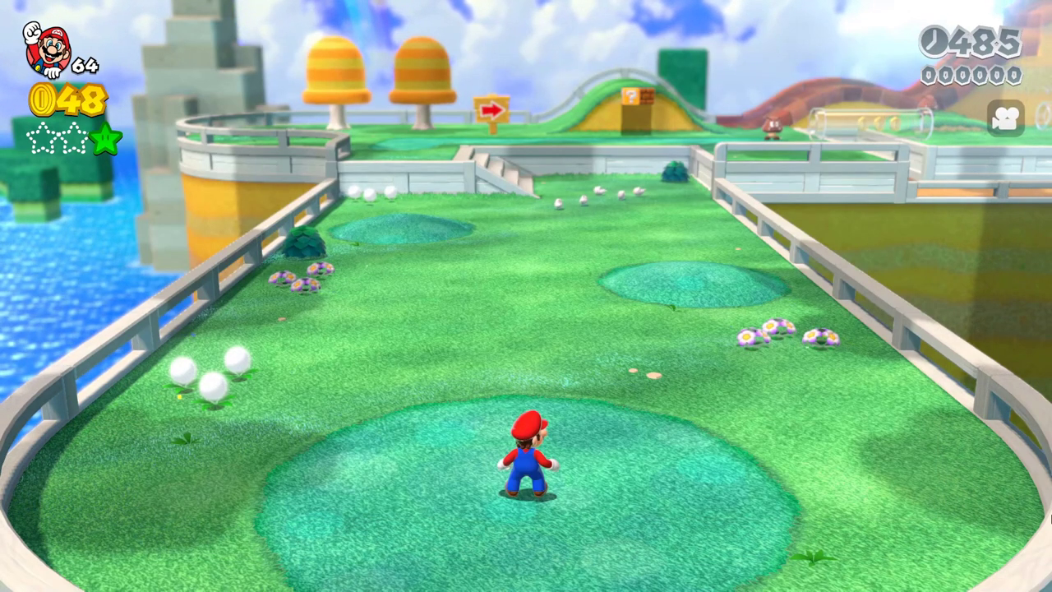